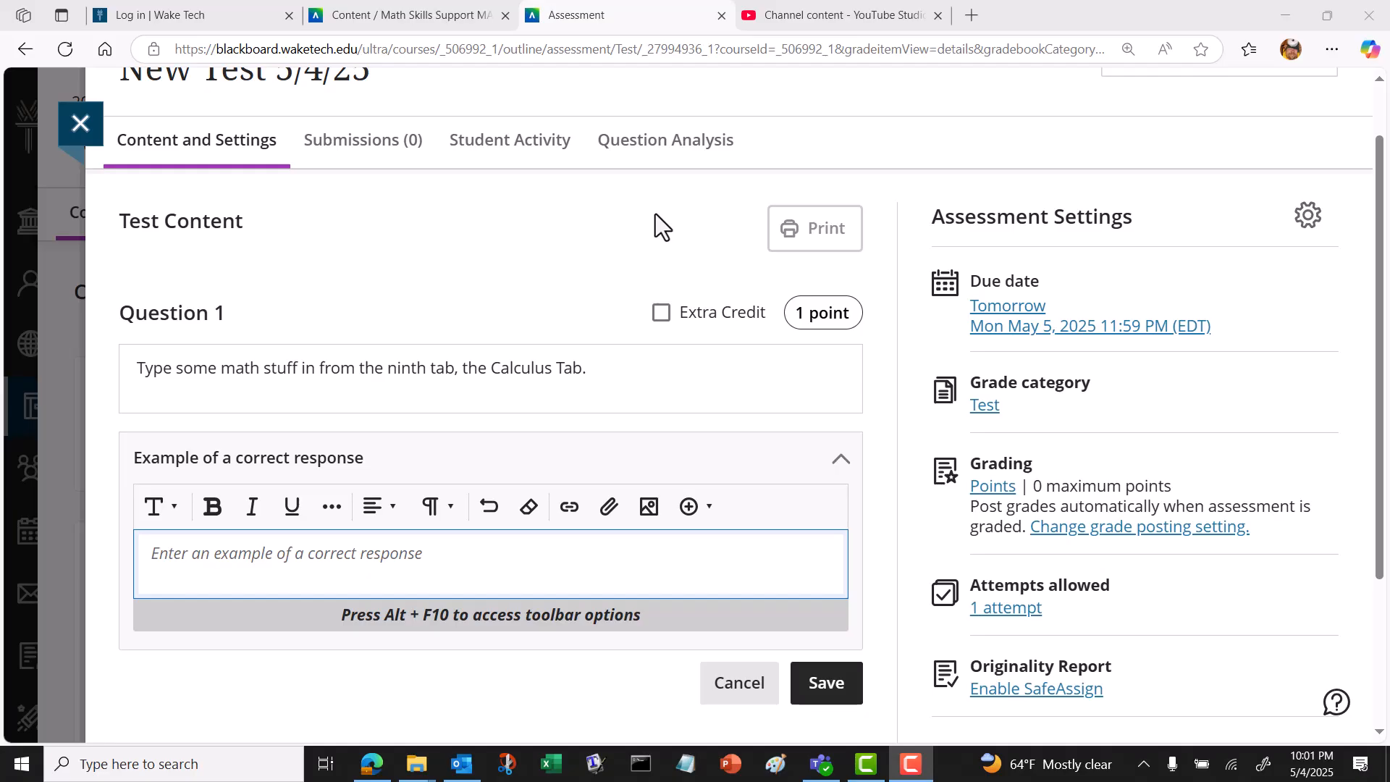
Open the math formula editor in the example response field, set the formula size to 28px and show the calculus tools.
{"action": "left_click", "coordinate": [438, 558]}
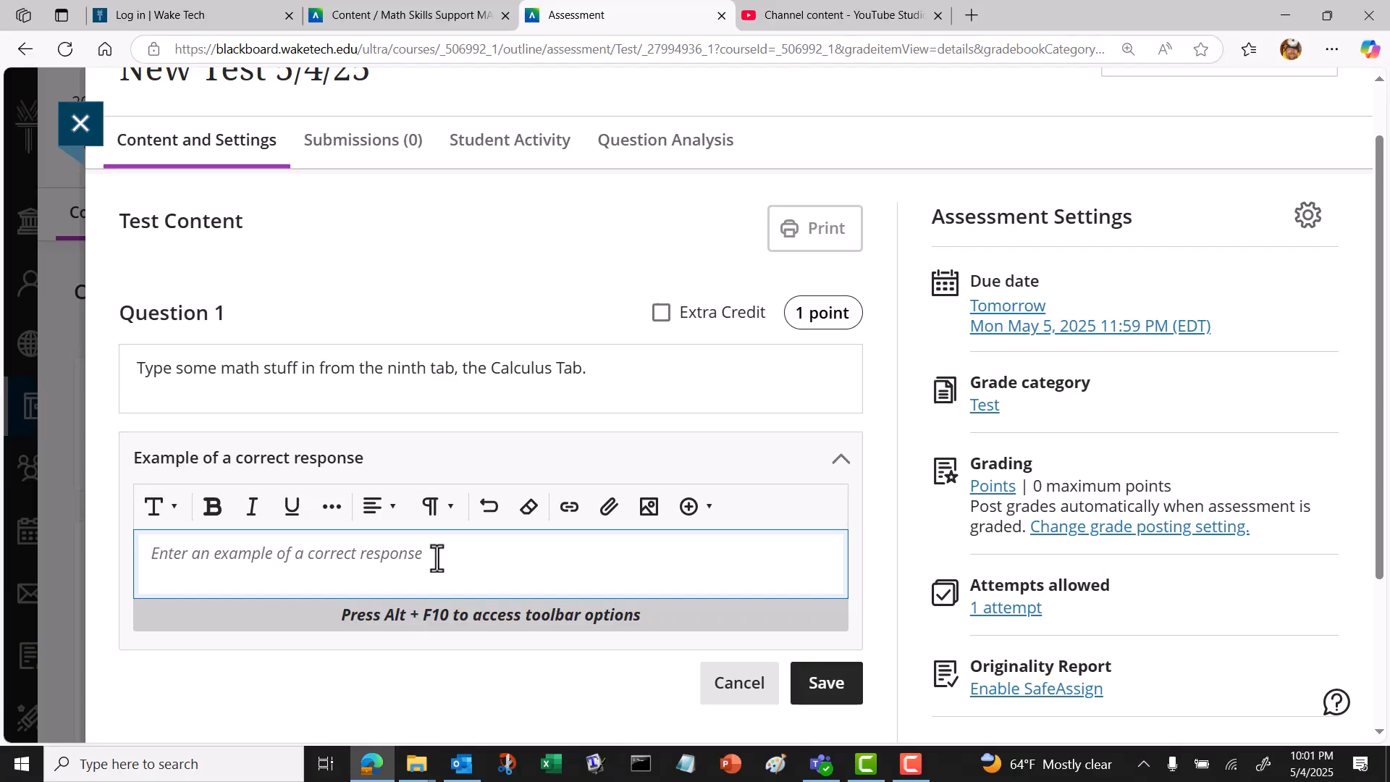
{"action": "left_click", "coordinate": [710, 525]}
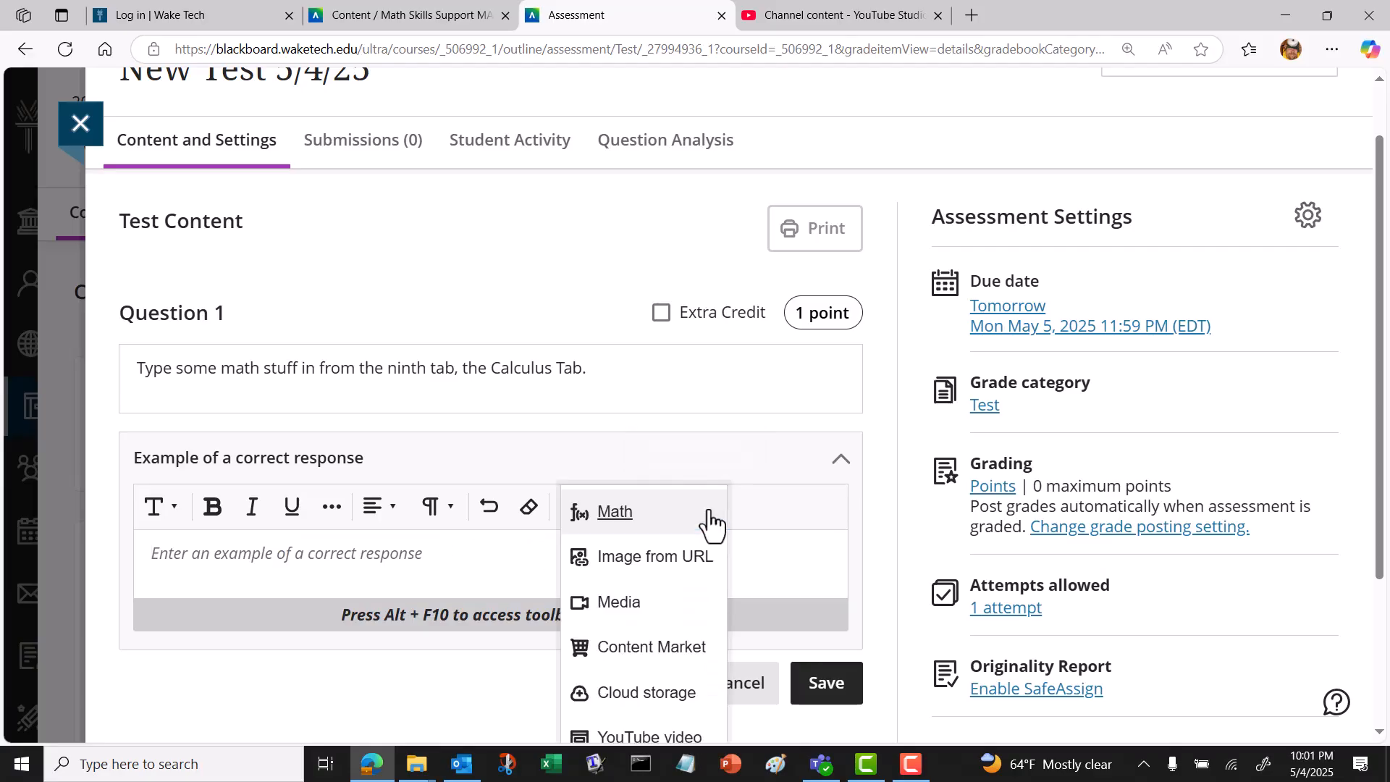
{"action": "left_click", "coordinate": [615, 517]}
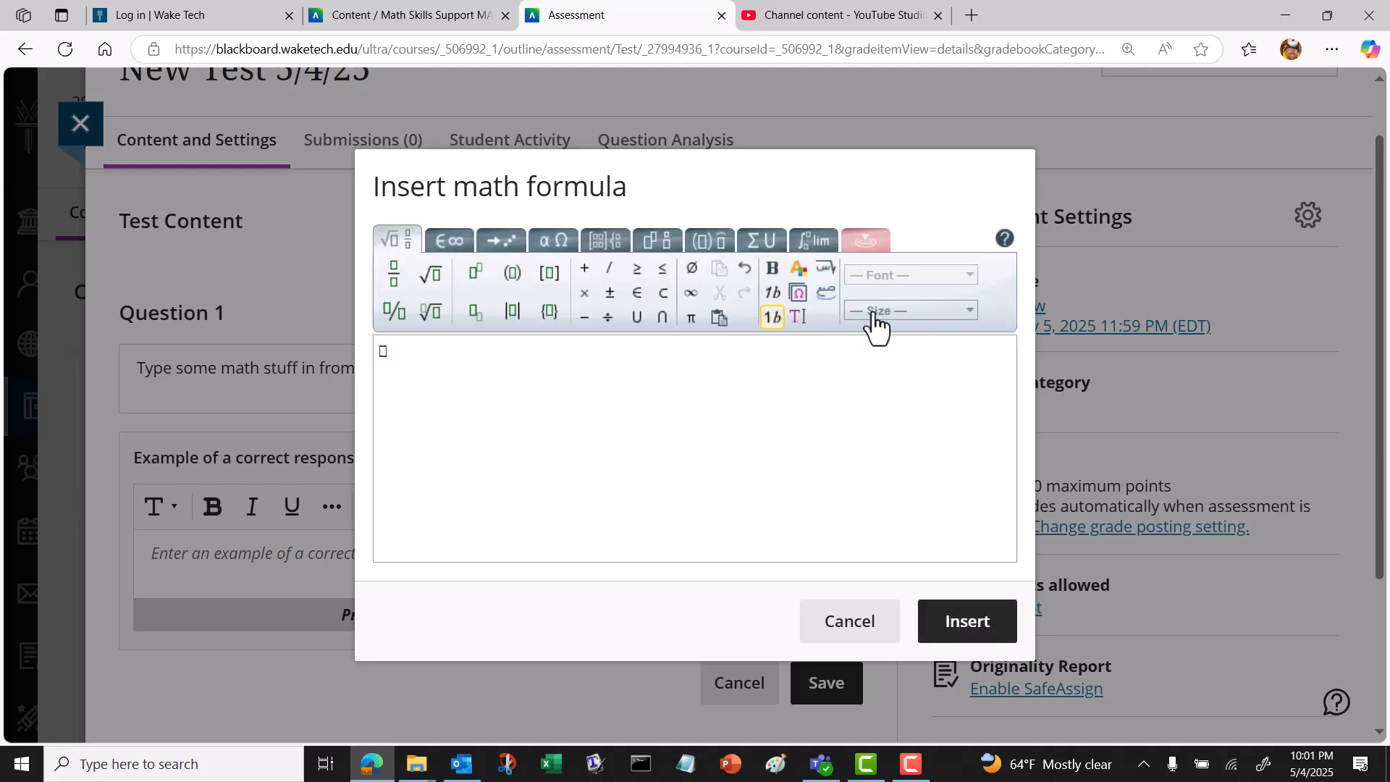
{"action": "left_click", "coordinate": [876, 312]}
{"action": "left_click", "coordinate": [941, 391]}
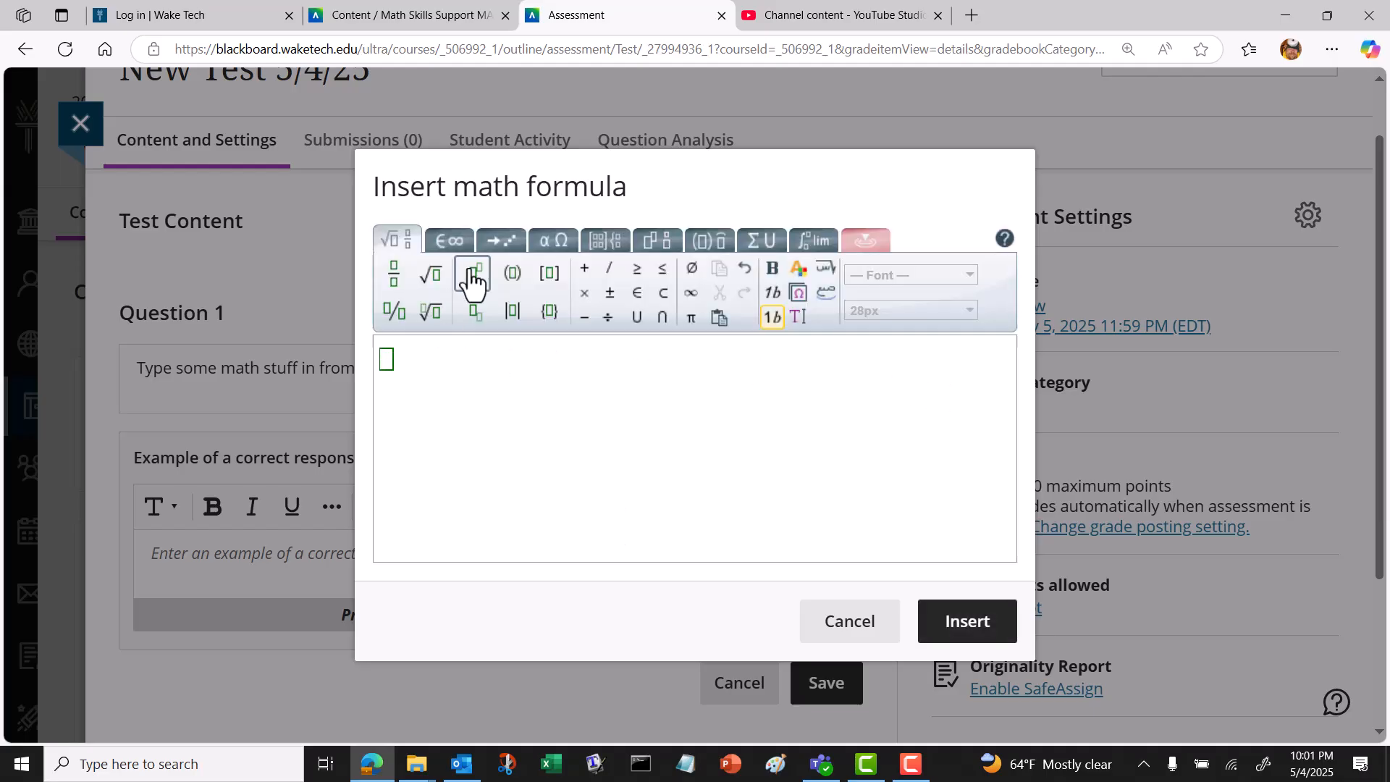
{"action": "left_click", "coordinate": [810, 239]}
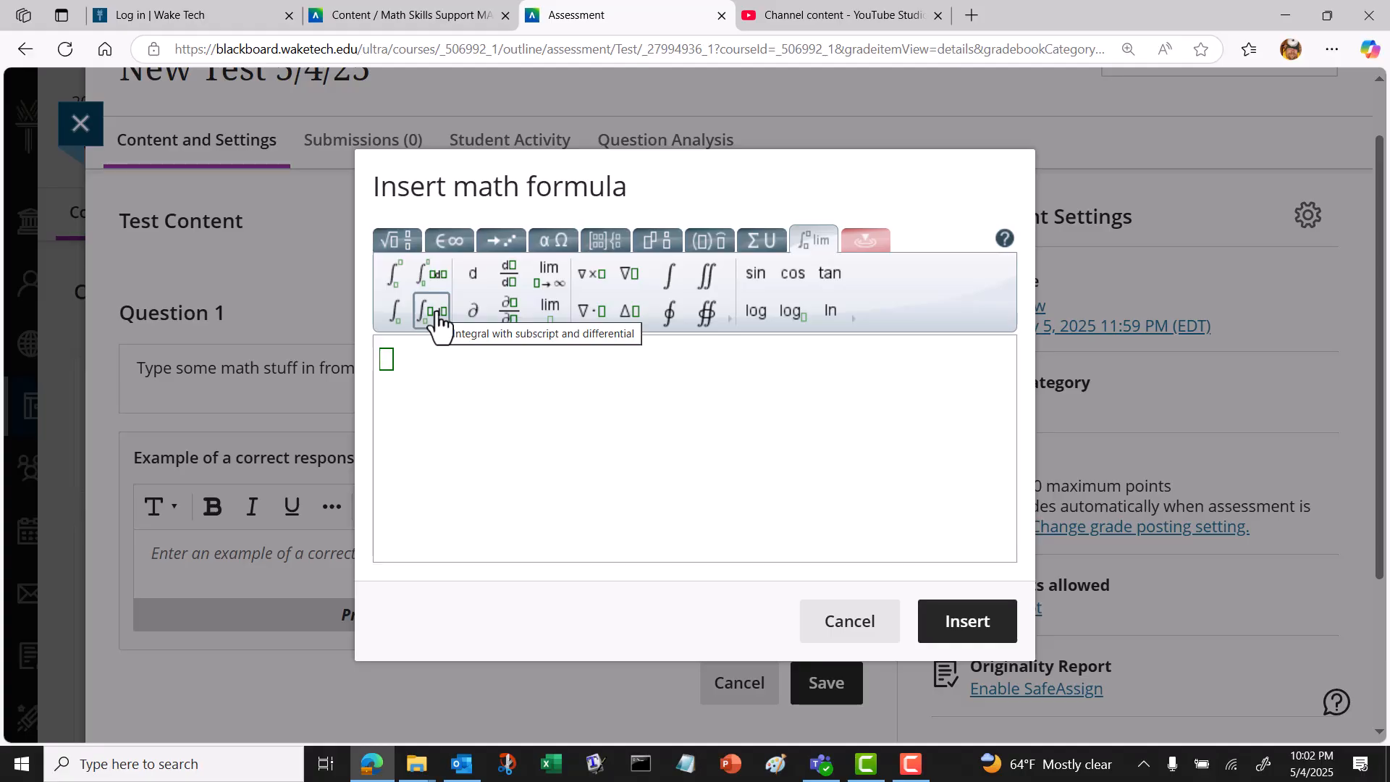
Insert a definite integral with lower limit a and upper limit b.
{"action": "left_click", "coordinate": [393, 279]}
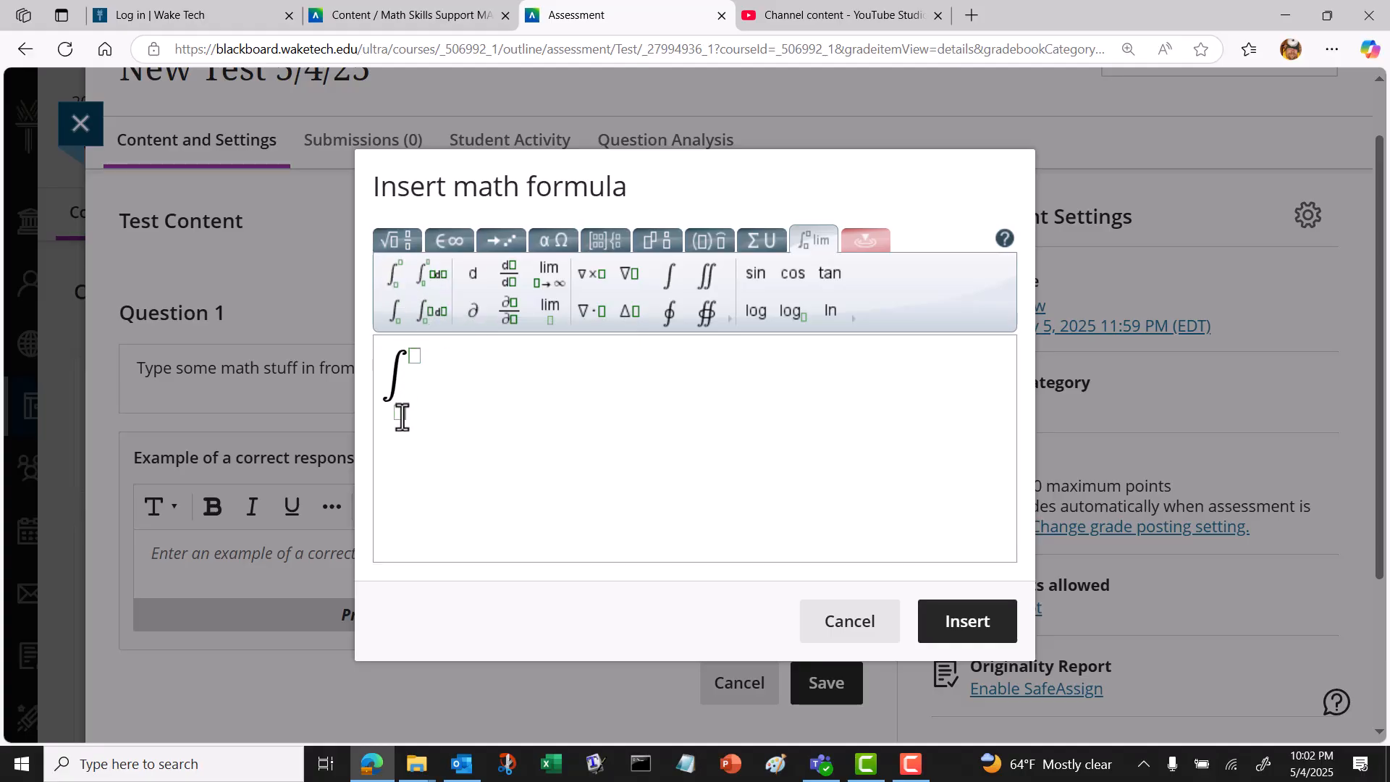
{"action": "type", "text": "a"}
{"action": "left_click", "coordinate": [413, 355]}
{"action": "type", "text": "b"}
Remove the extra space between the integral sign and its limits, and add the integrand xdx.
{"action": "key", "text": "Left"}
{"action": "key", "text": "Left"}
{"action": "key", "text": "Left"}
{"action": "key", "text": "Left"}
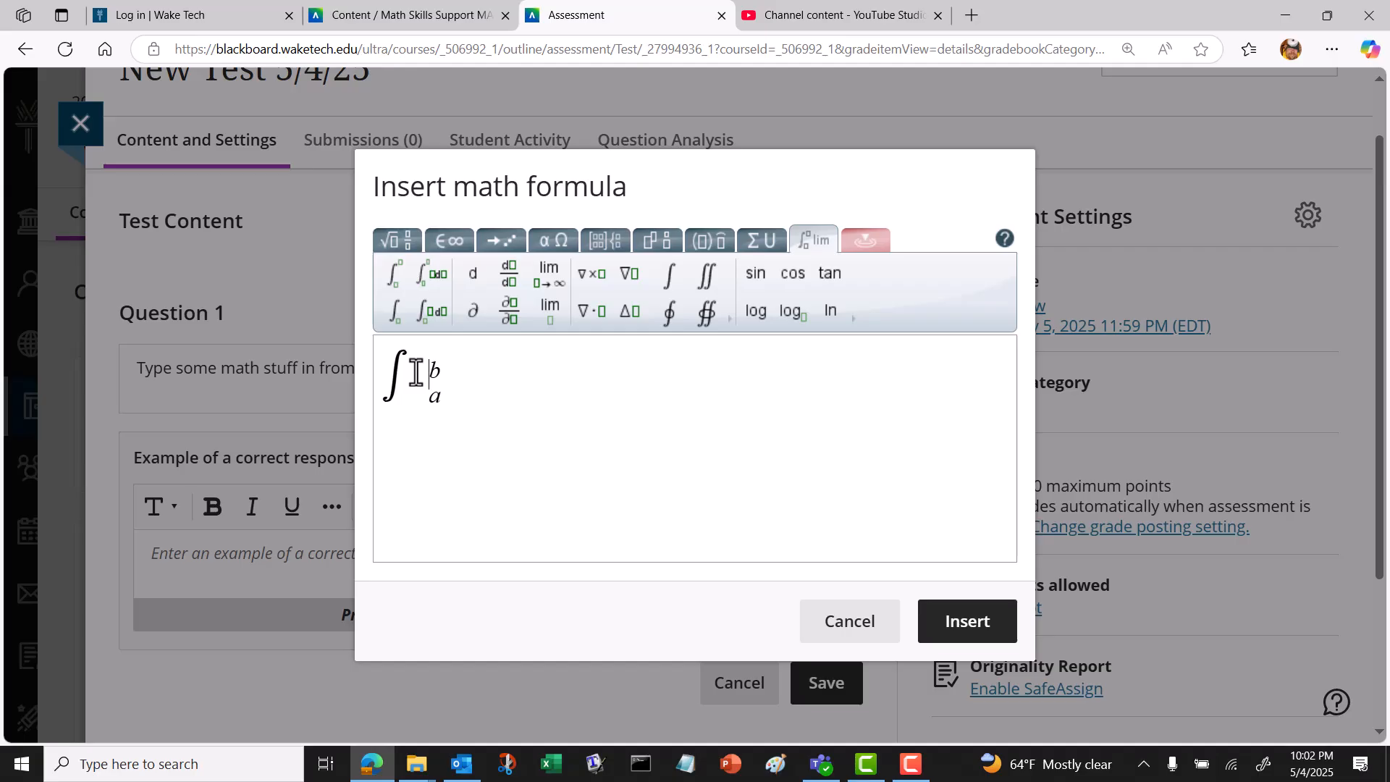
{"action": "key", "text": "BackSpace"}
{"action": "key", "text": "BackSpace"}
{"action": "key", "text": "BackSpace"}
{"action": "key", "text": "Right"}
{"action": "key", "text": "Right"}
{"action": "key", "text": "Right"}
{"action": "key", "text": "Right"}
{"action": "key", "text": "Right"}
{"action": "type", "text": "xdx"}
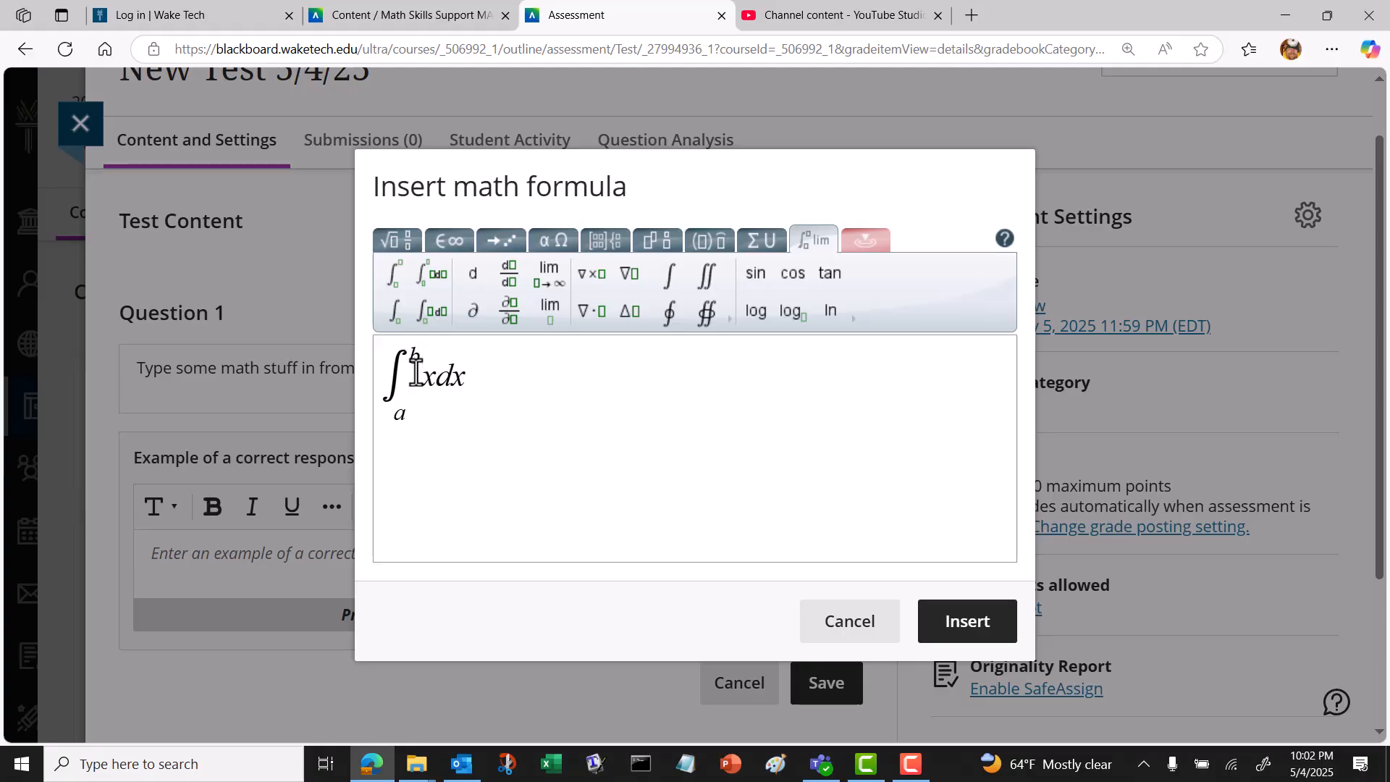
Insert a definite integral with differential two lines below, with lower limit a and upper limit b.
{"action": "key", "text": "Return"}
{"action": "key", "text": "Return"}
{"action": "left_click", "coordinate": [434, 278]}
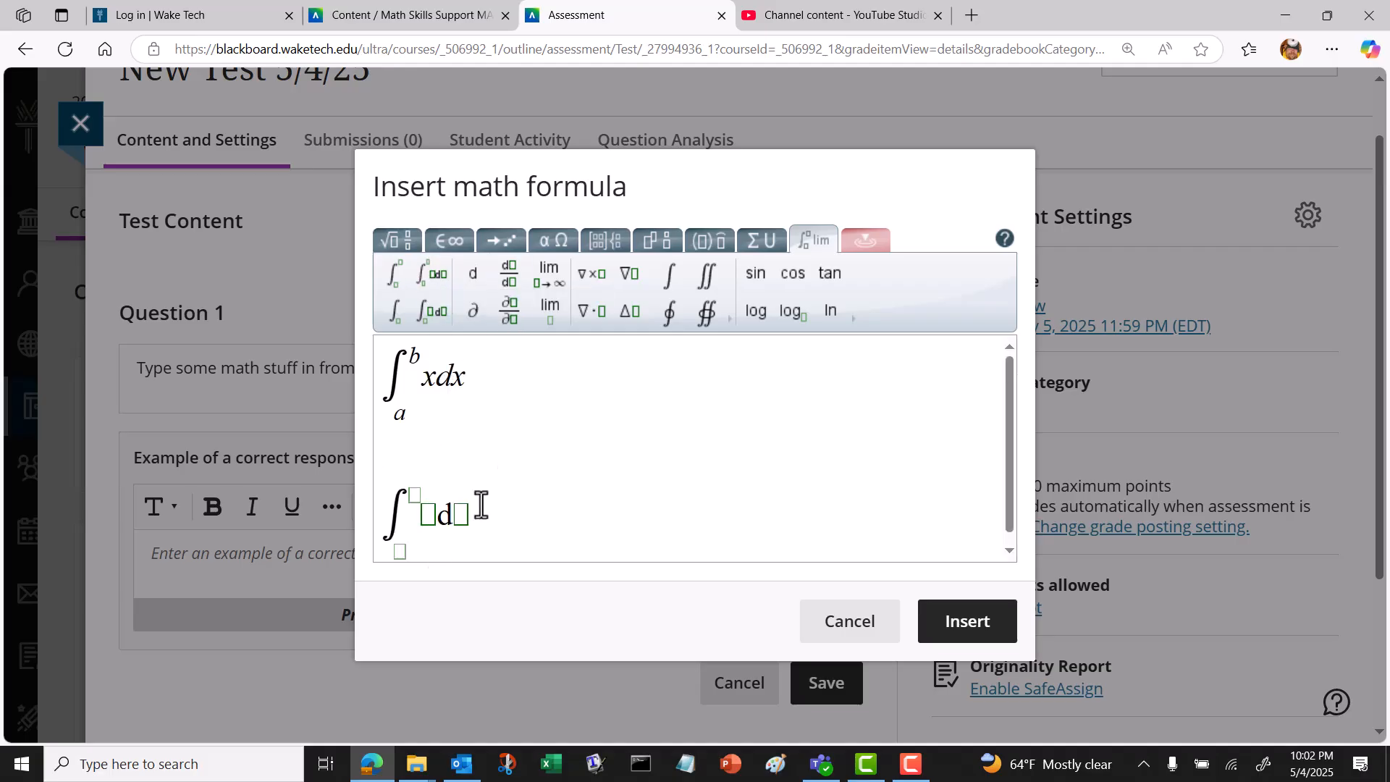
{"action": "left_click", "coordinate": [400, 542]}
{"action": "type", "text": "a"}
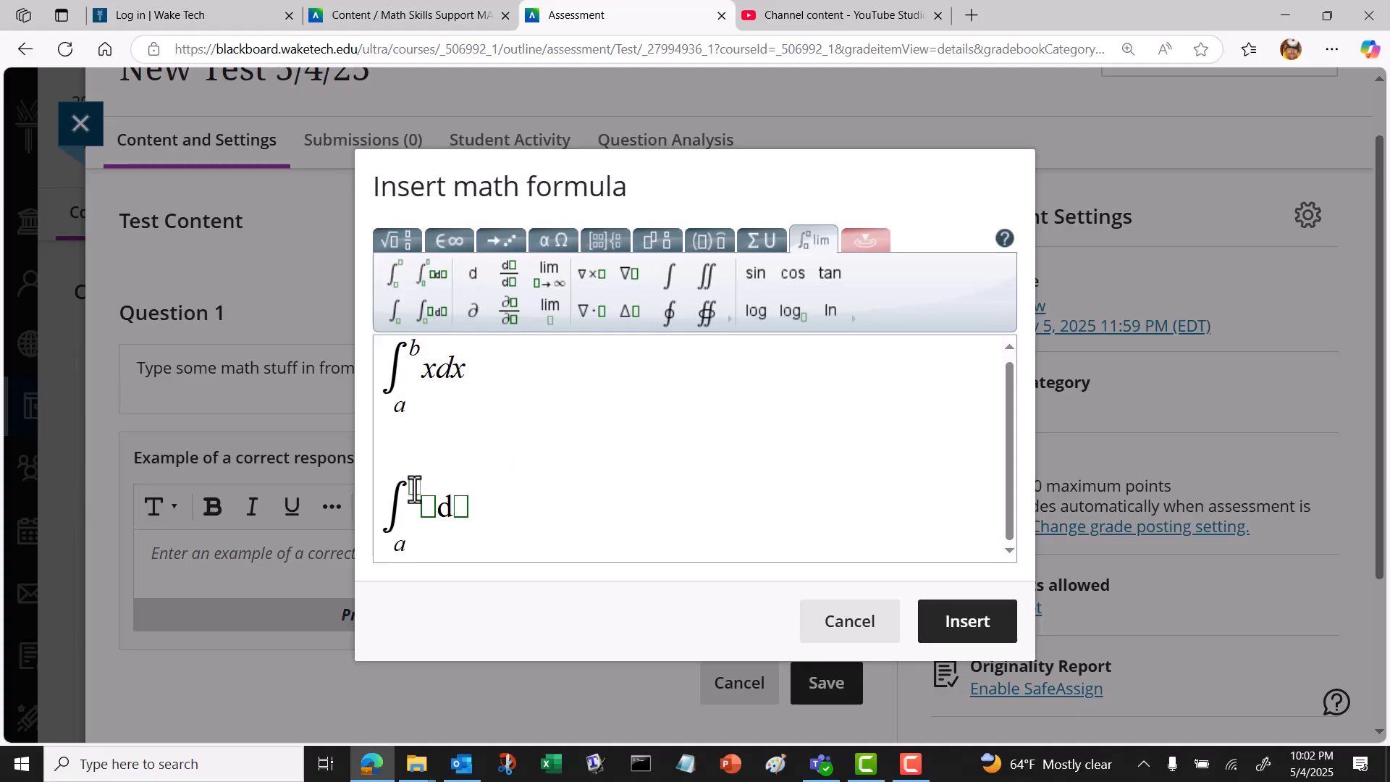
{"action": "left_click", "coordinate": [414, 489]}
{"action": "type", "text": "b"}
Fill in x as both the integrand and the differential variable of the second integral.
{"action": "left_click", "coordinate": [427, 507]}
{"action": "type", "text": "x"}
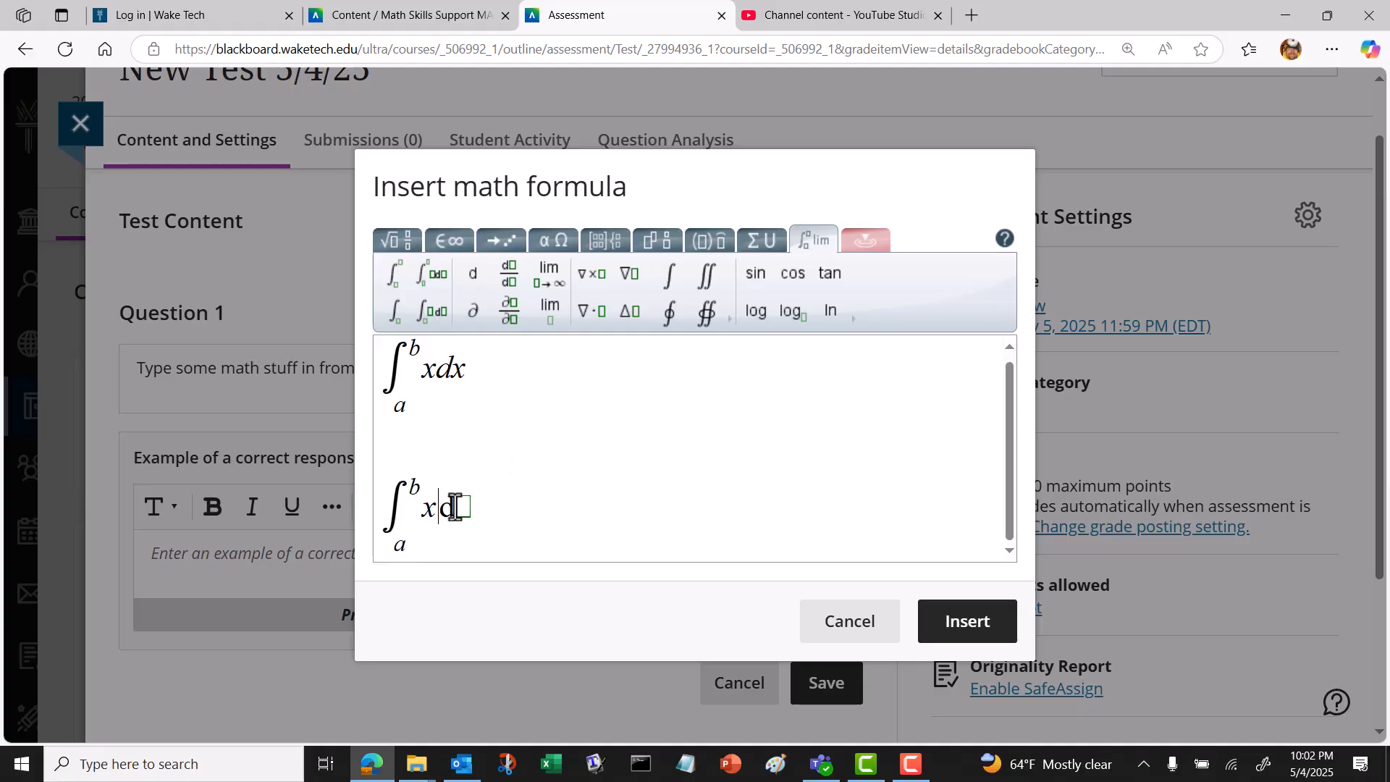
{"action": "left_click", "coordinate": [463, 506]}
{"action": "type", "text": "x"}
{"action": "left_click", "coordinate": [486, 514]}
On a new line, insert an integral with subscript A and the integrand "function".
{"action": "key", "text": "Return"}
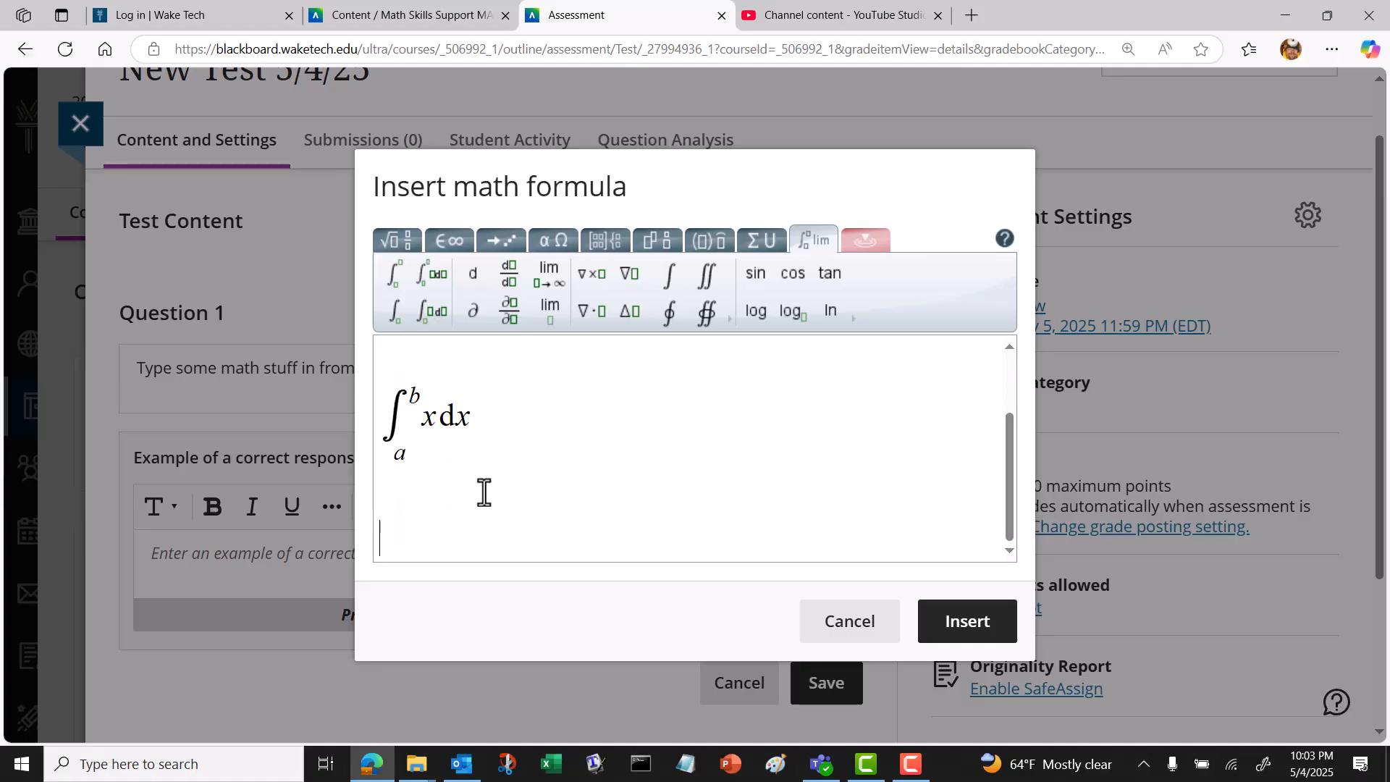
{"action": "scroll", "coordinate": [401, 420], "scroll_direction": "up", "scroll_amount": 1}
{"action": "scroll", "coordinate": [401, 420], "scroll_direction": "down", "scroll_amount": 3}
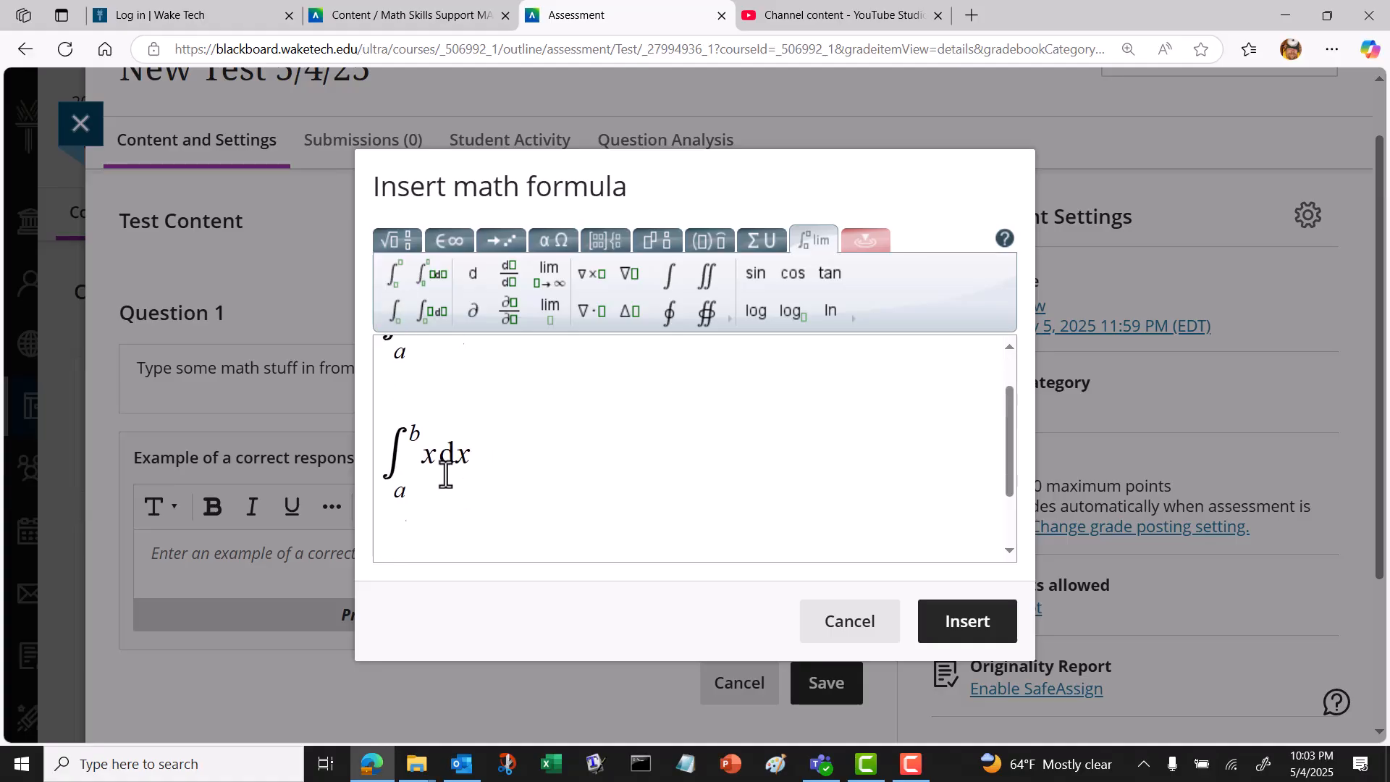
{"action": "left_click", "coordinate": [398, 541]}
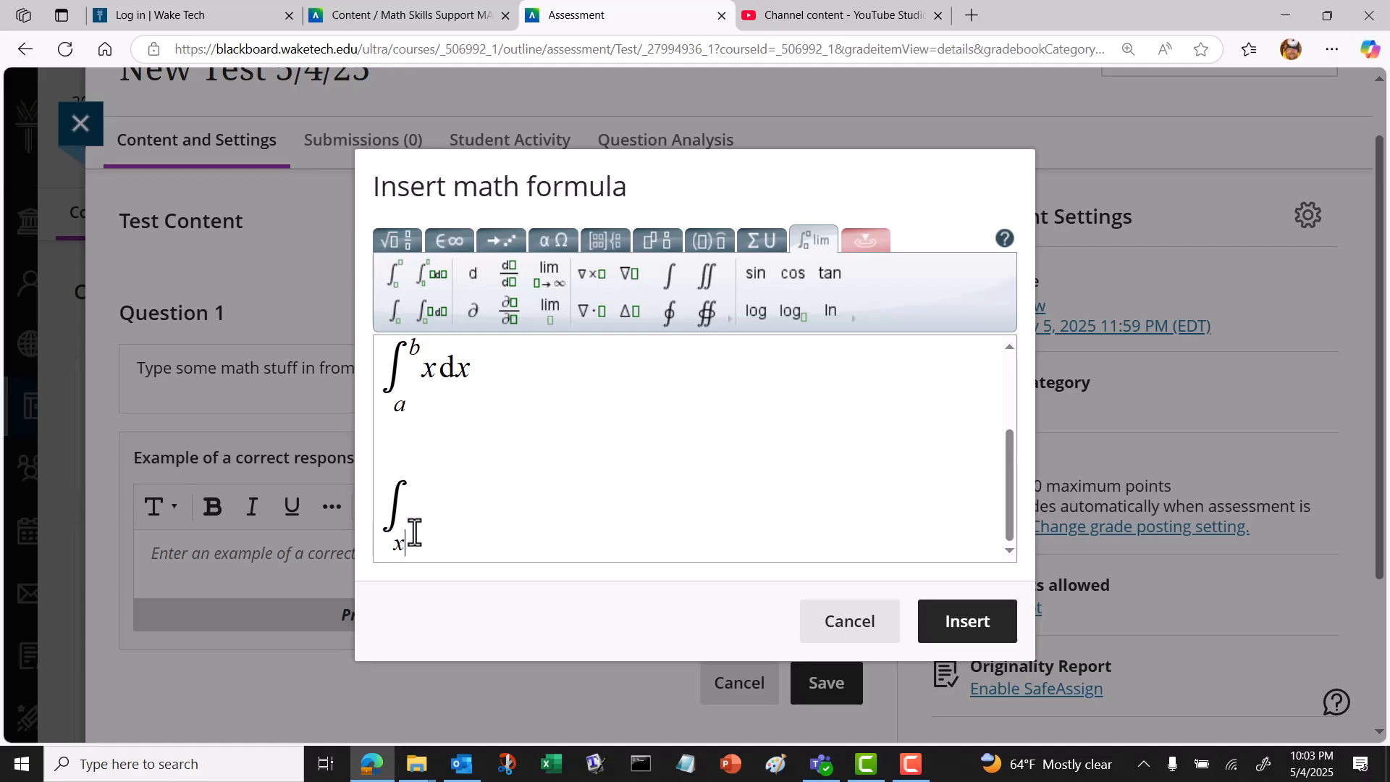
{"action": "type", "text": "A"}
{"action": "type", "text": "function"}
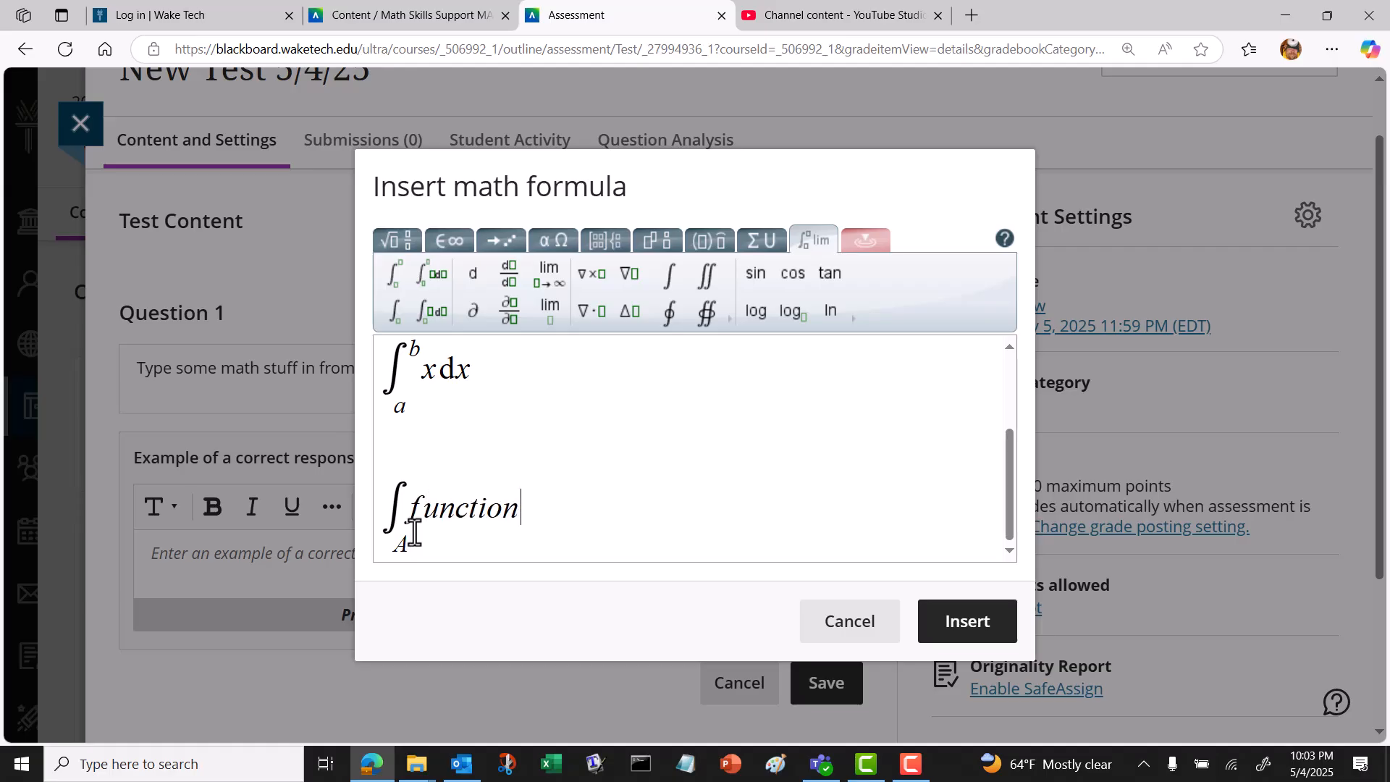
On the next line, insert an integral with differential and subscript C, with x as both integrand and differential variable.
{"action": "key", "text": "Return"}
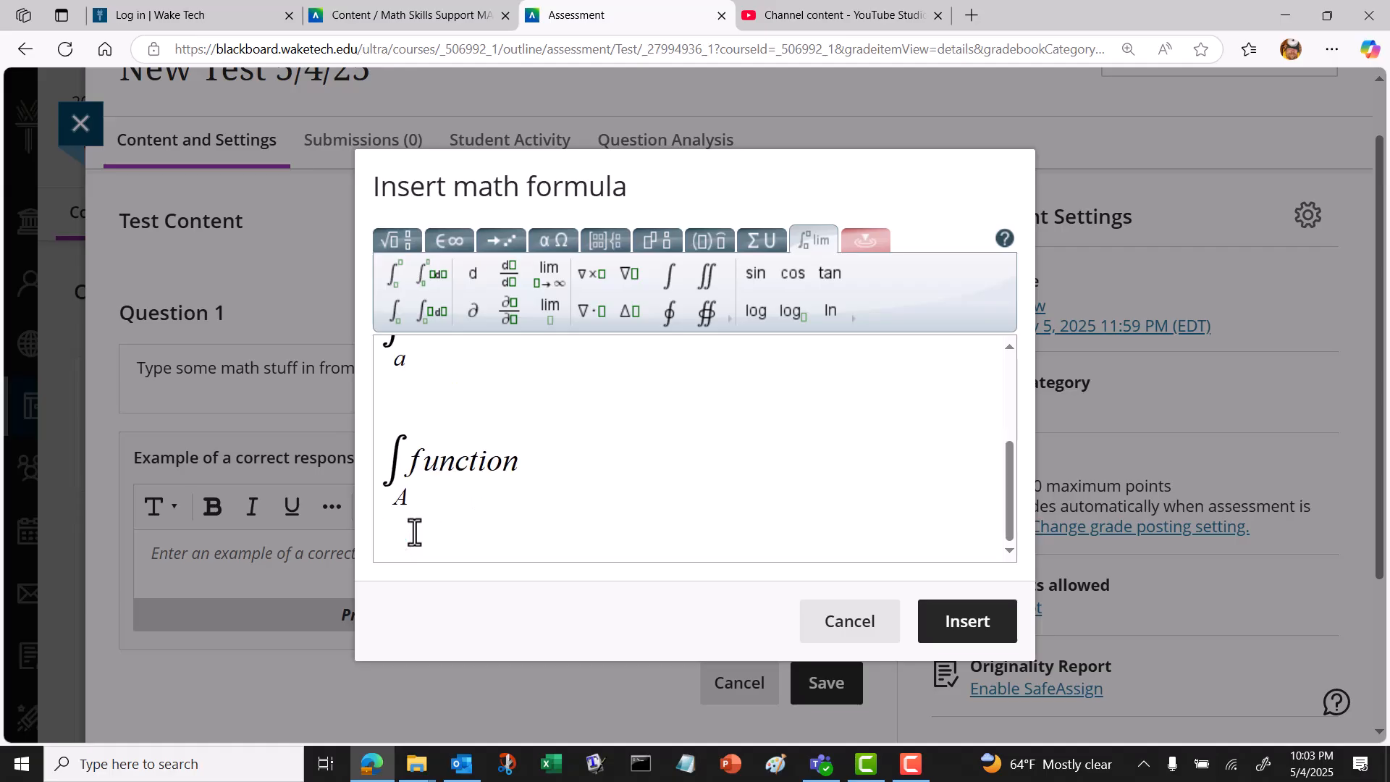
{"action": "left_click", "coordinate": [439, 317]}
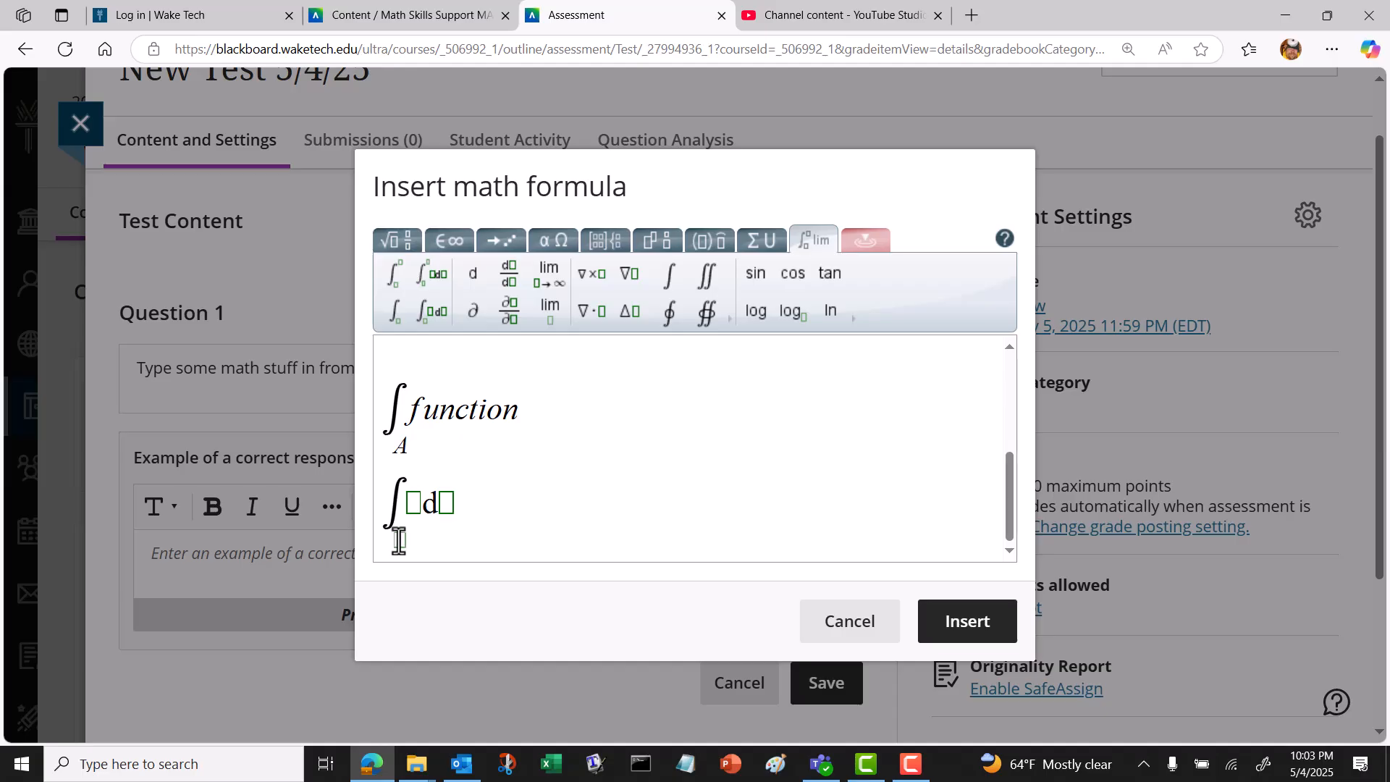
{"action": "left_click", "coordinate": [399, 545]}
{"action": "type", "text": "C"}
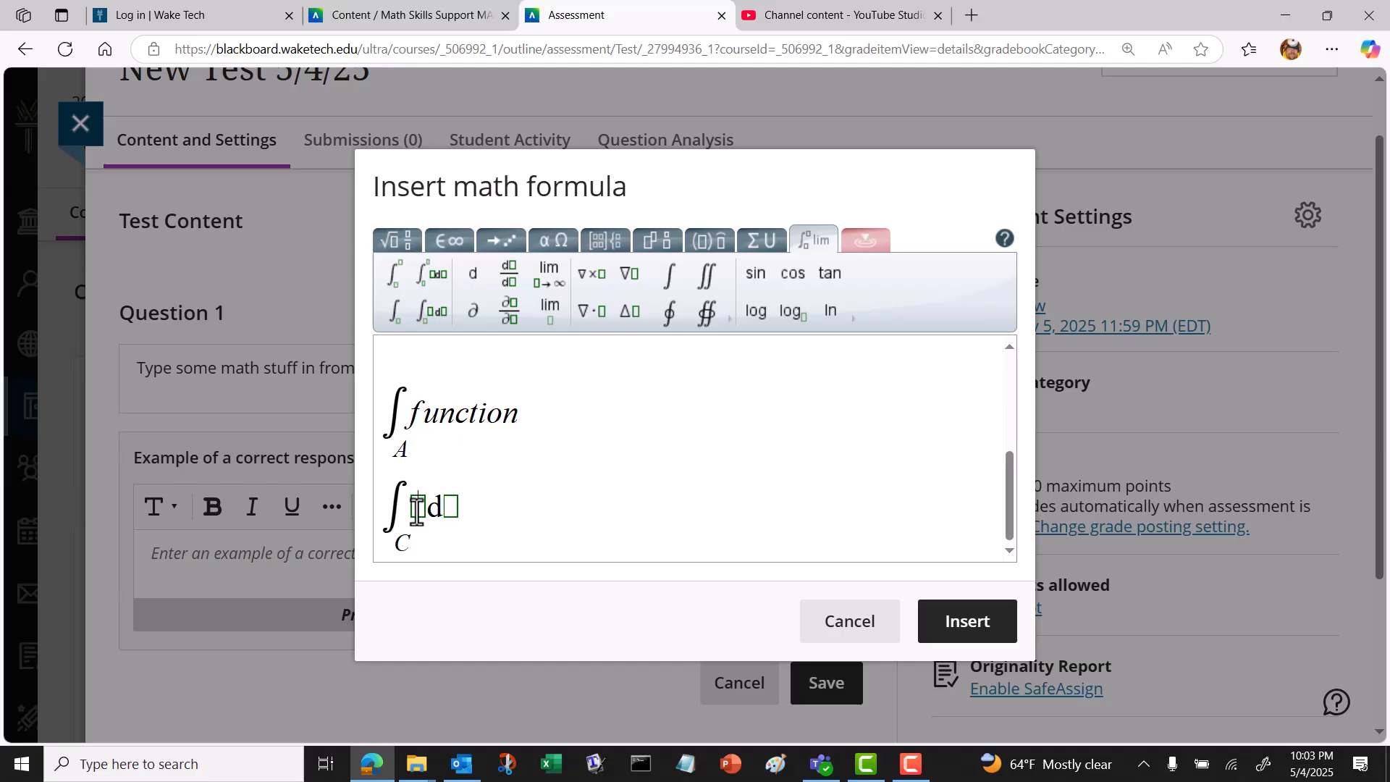
{"action": "left_click", "coordinate": [417, 507]}
{"action": "type", "text": "f"}
{"action": "key", "text": "Tab"}
{"action": "type", "text": "x"}
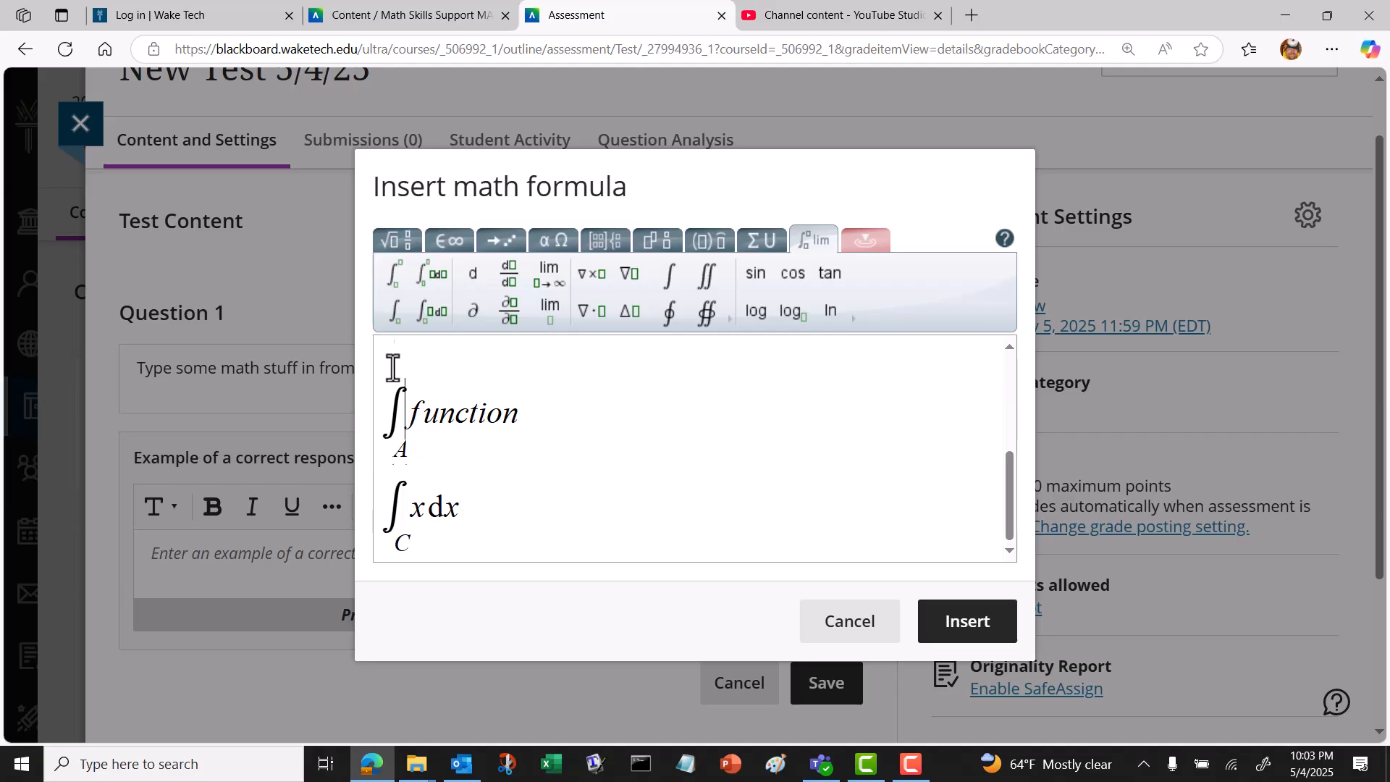
Clear all the integrals from the formula editor.
{"action": "left_click", "coordinate": [384, 324]}
{"action": "key", "text": "BackSpace"}
{"action": "key", "text": "BackSpace"}
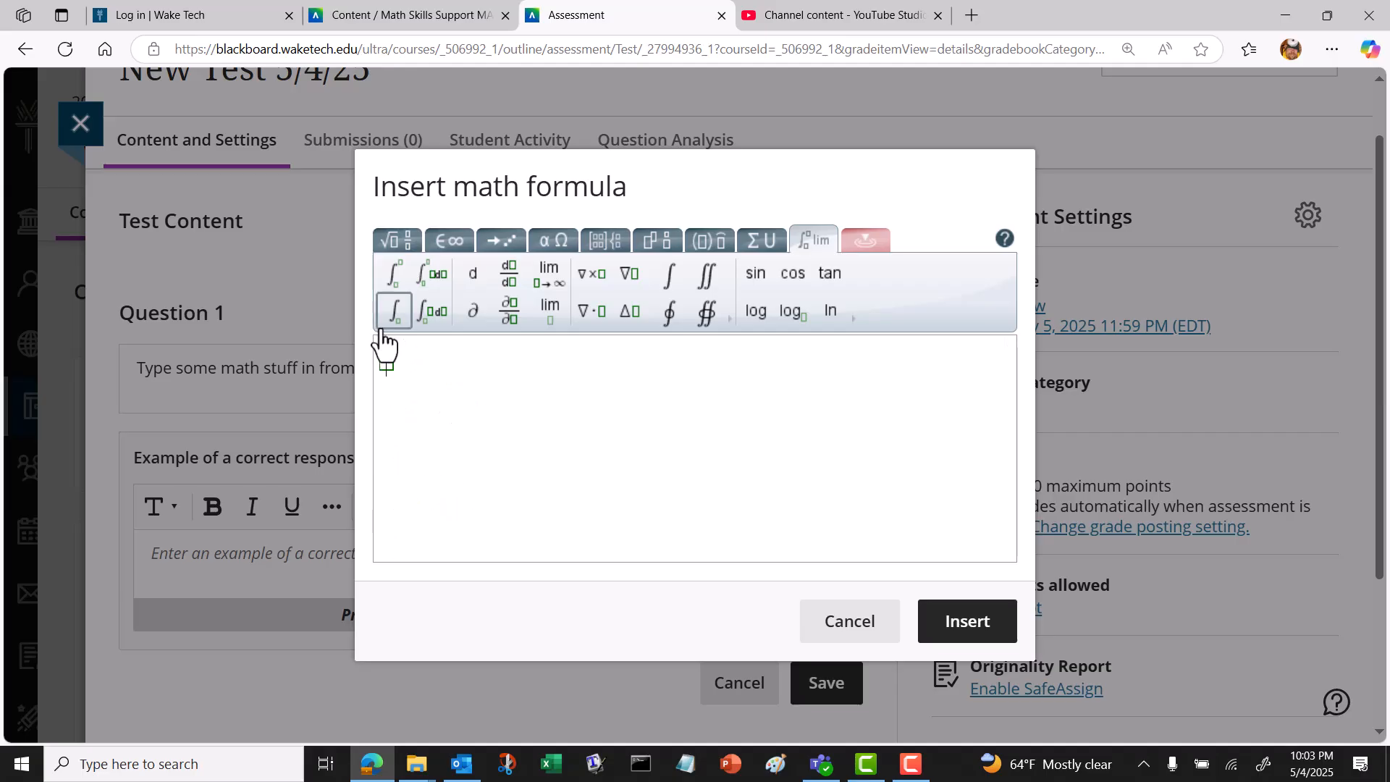
Write the equation dy=f(x)dx using the differential symbol for both differentials.
{"action": "left_click", "coordinate": [472, 280]}
{"action": "type", "text": "x"}
{"action": "key", "text": "BackSpace"}
{"action": "type", "text": "y=f(x)"}
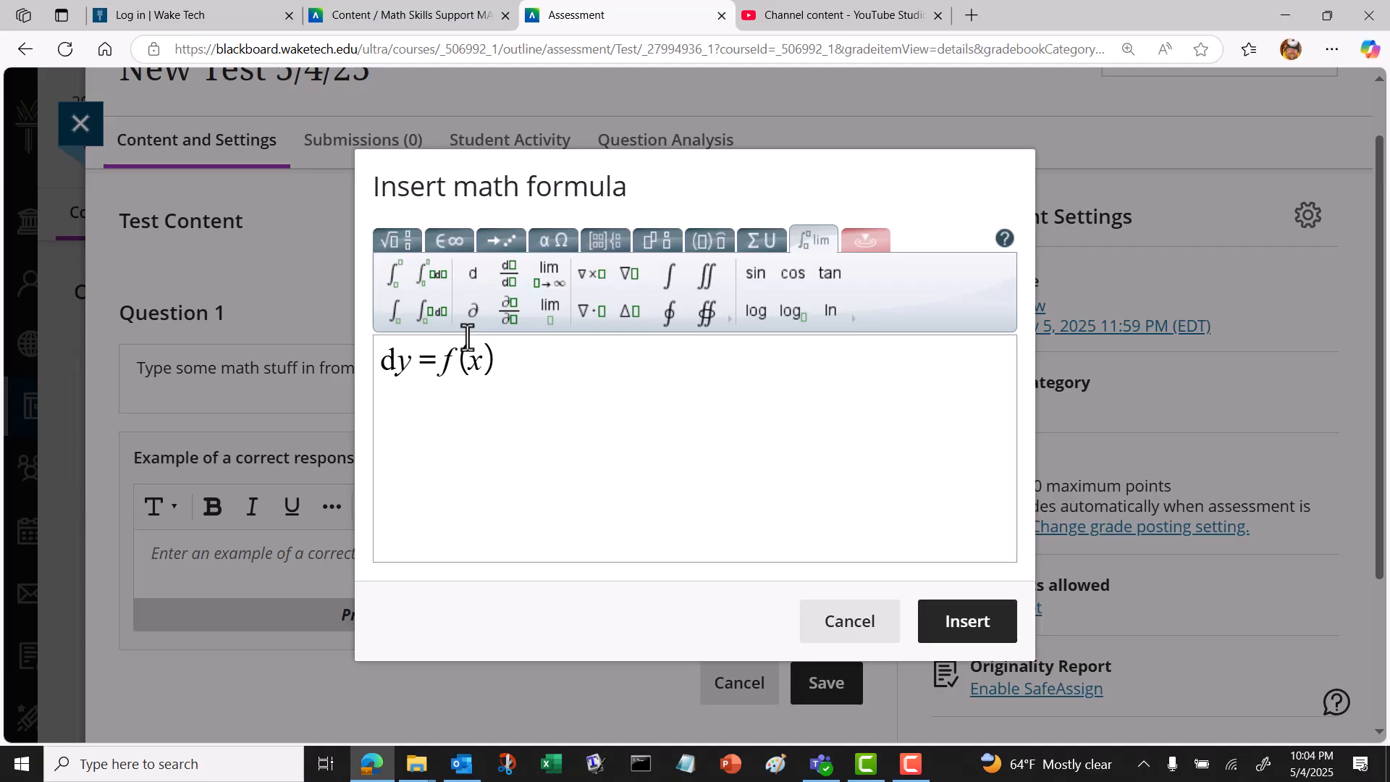
{"action": "left_click", "coordinate": [472, 274]}
{"action": "type", "text": "x"}
On the next line, write ∂y=f(x,y)∂x using the partial differential symbol on both sides.
{"action": "key", "text": "Return"}
{"action": "left_click", "coordinate": [478, 312]}
{"action": "type", "text": "y"}
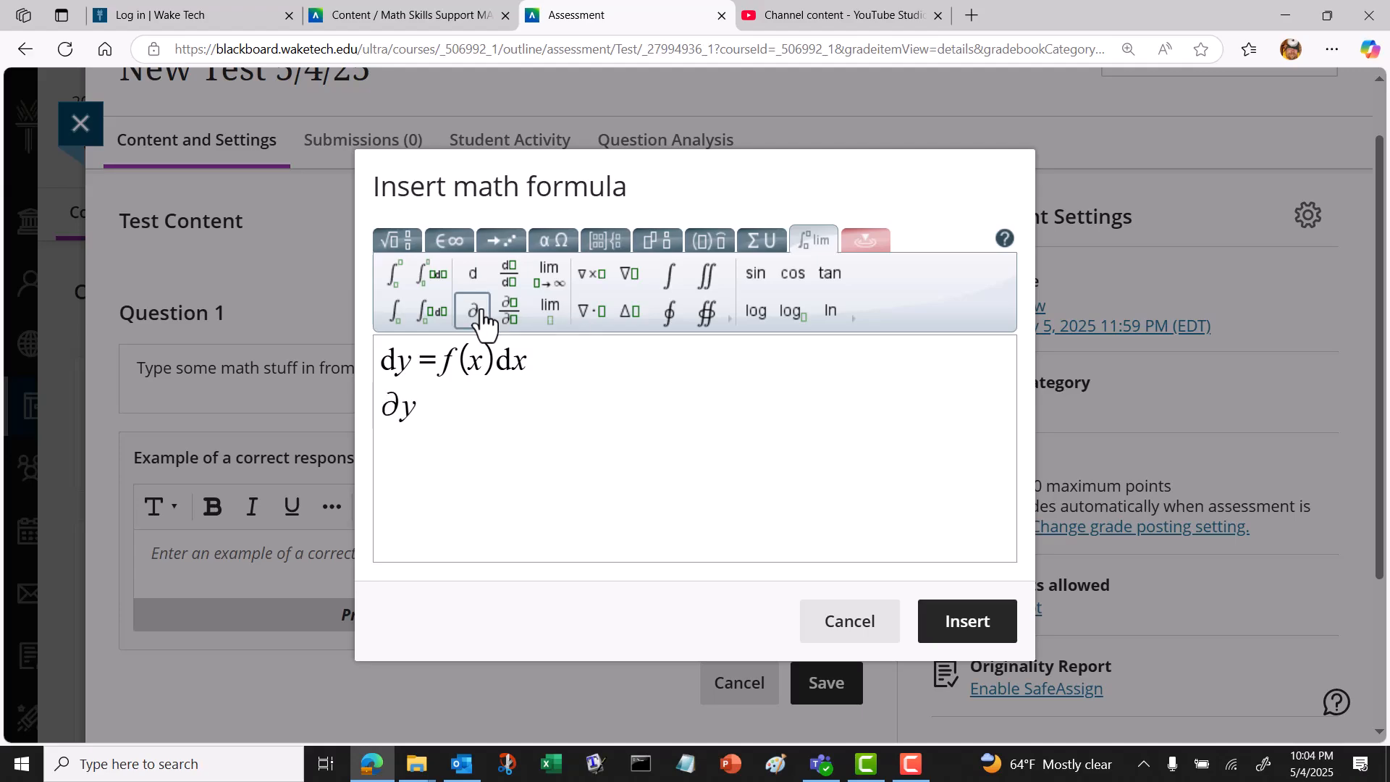
{"action": "type", "text": "=f(xy"}
{"action": "key", "text": "BackSpace"}
{"action": "type", "text": ",y)d"}
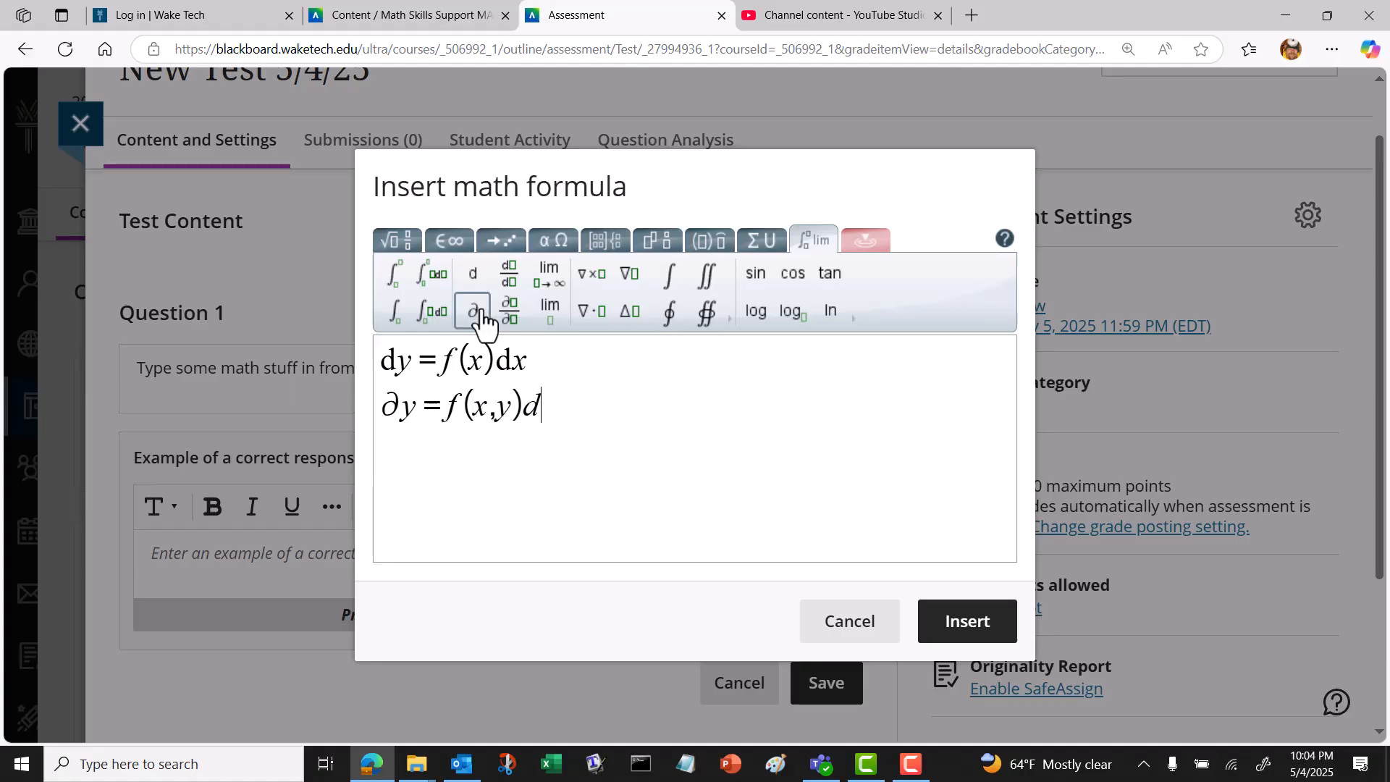
{"action": "key", "text": "BackSpace"}
{"action": "left_click", "coordinate": [478, 319]}
{"action": "type", "text": "x"}
Below the partial differential equation, insert the derivative fraction dx/dt and set it equal to f(x,t).
{"action": "key", "text": "Return"}
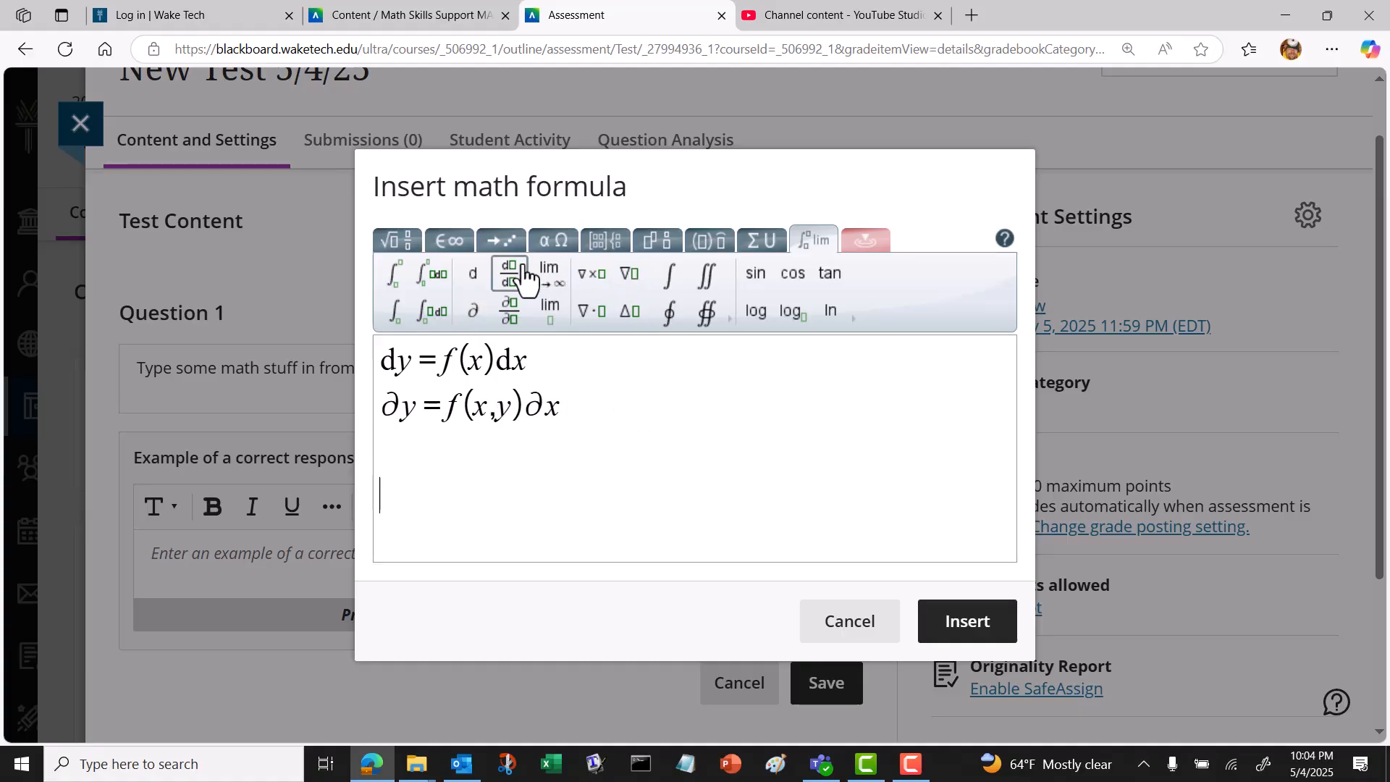
{"action": "left_click", "coordinate": [513, 274]}
{"action": "type", "text": "x/d"}
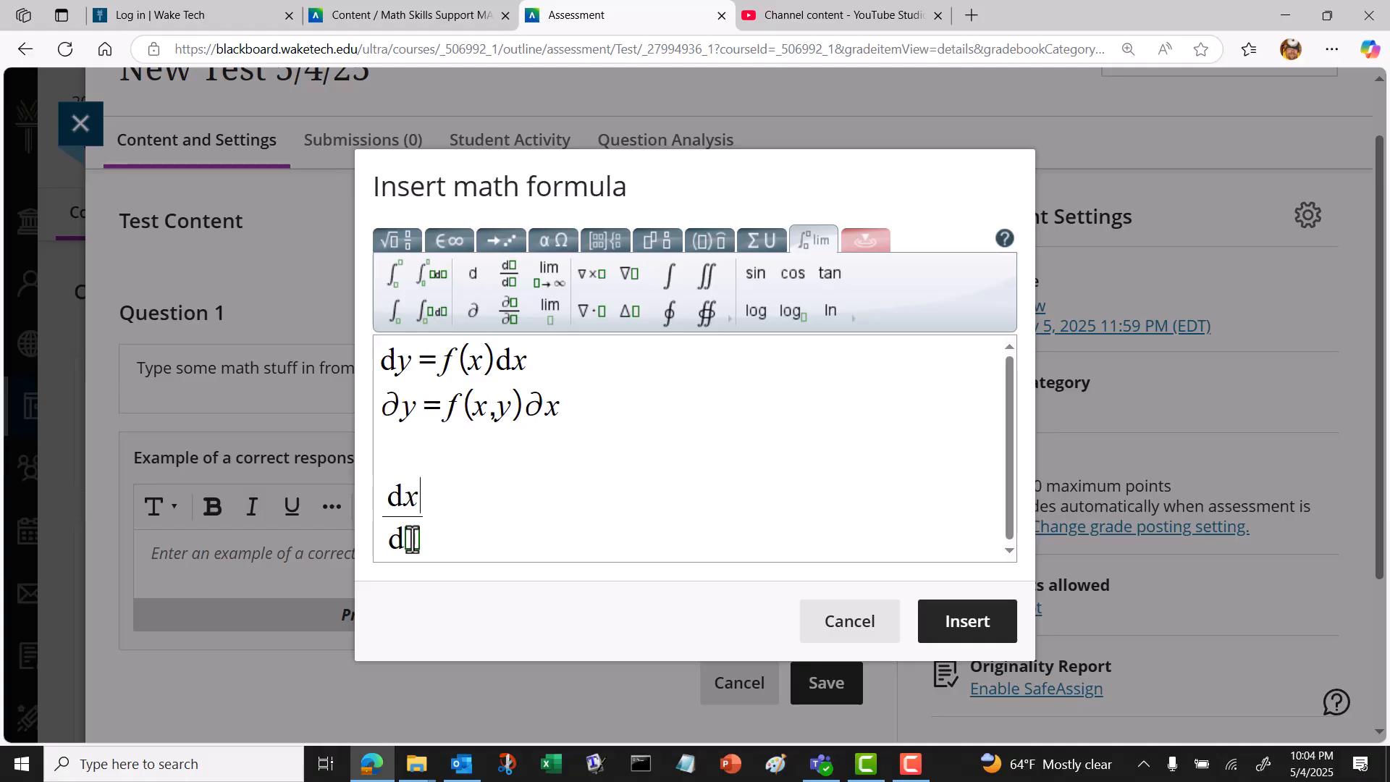
{"action": "left_click", "coordinate": [412, 540]}
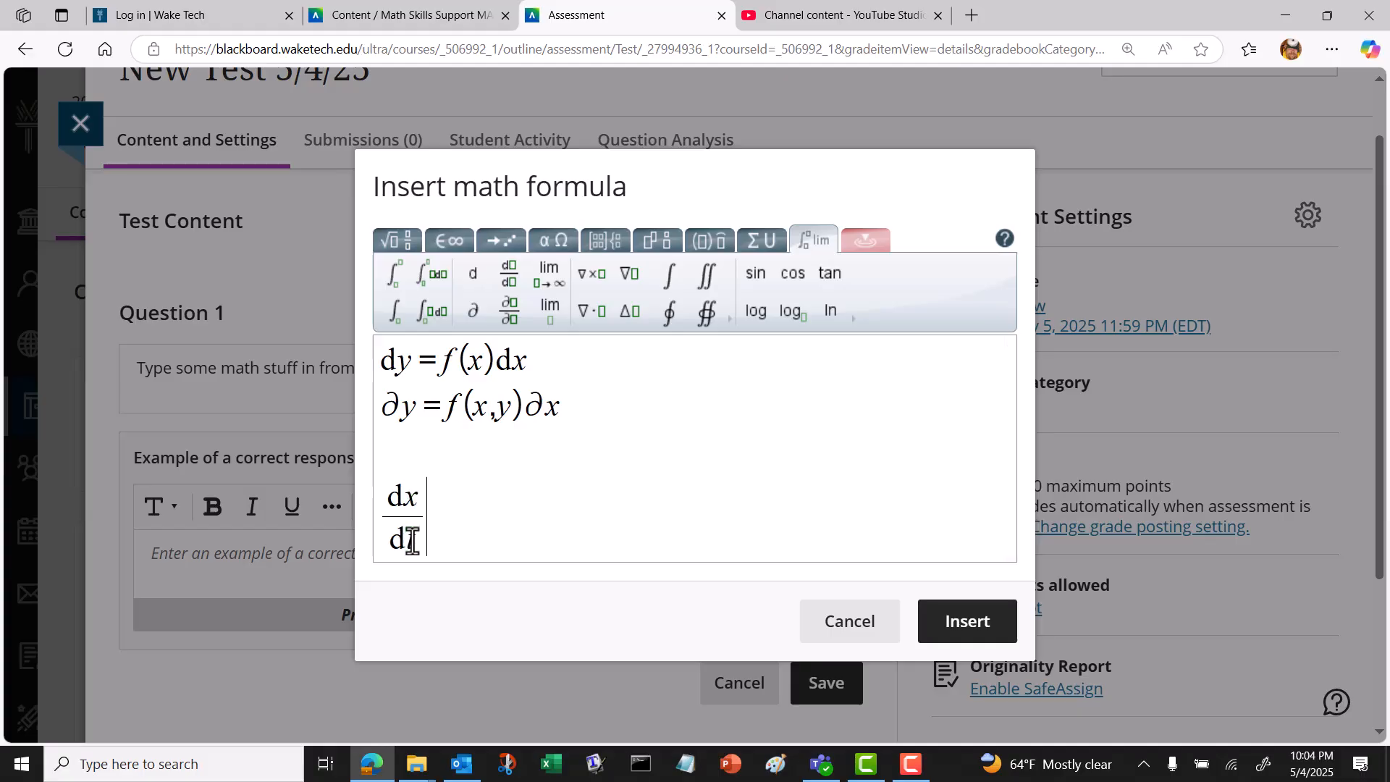
{"action": "type", "text": "=f(x,t)"}
On a new line, insert the partial derivative fraction ∂u/∂x.
{"action": "key", "text": "Return"}
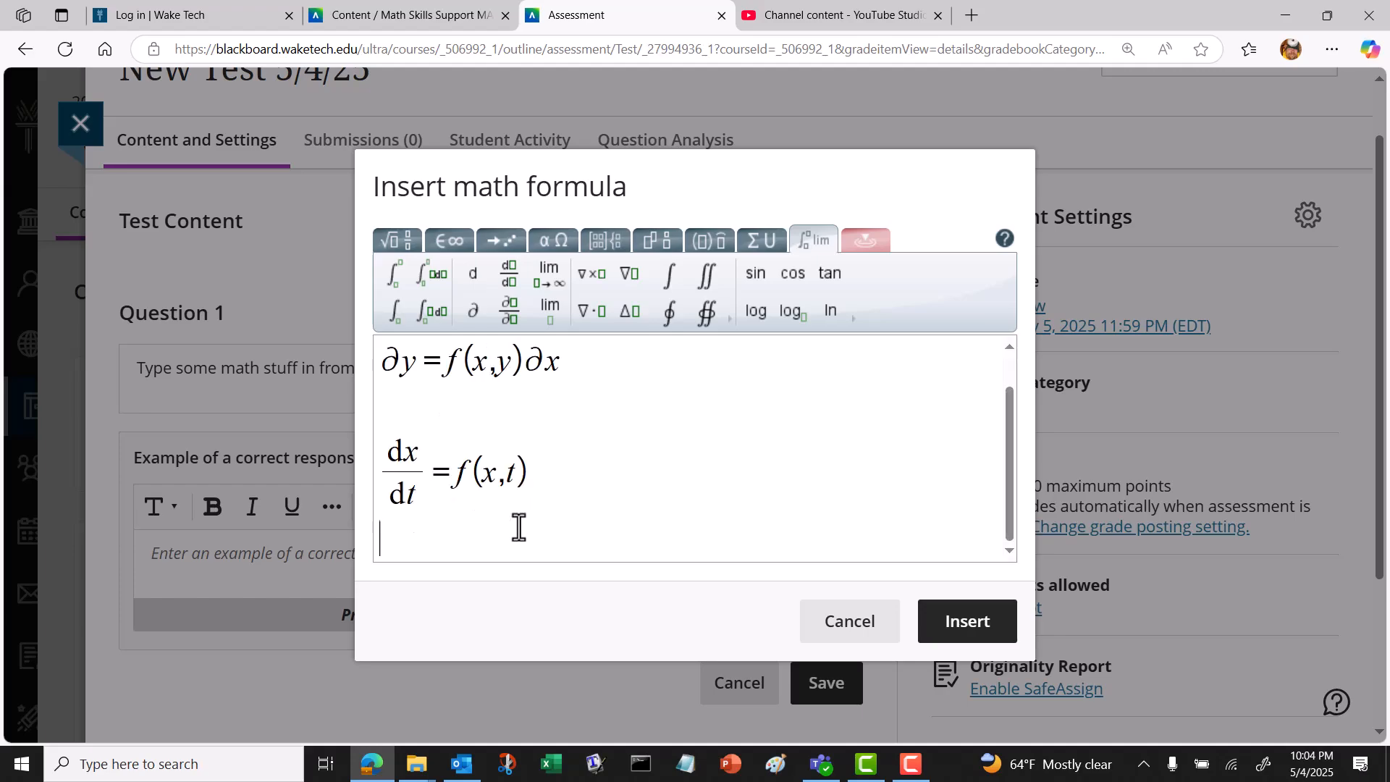
{"action": "left_click", "coordinate": [510, 319]}
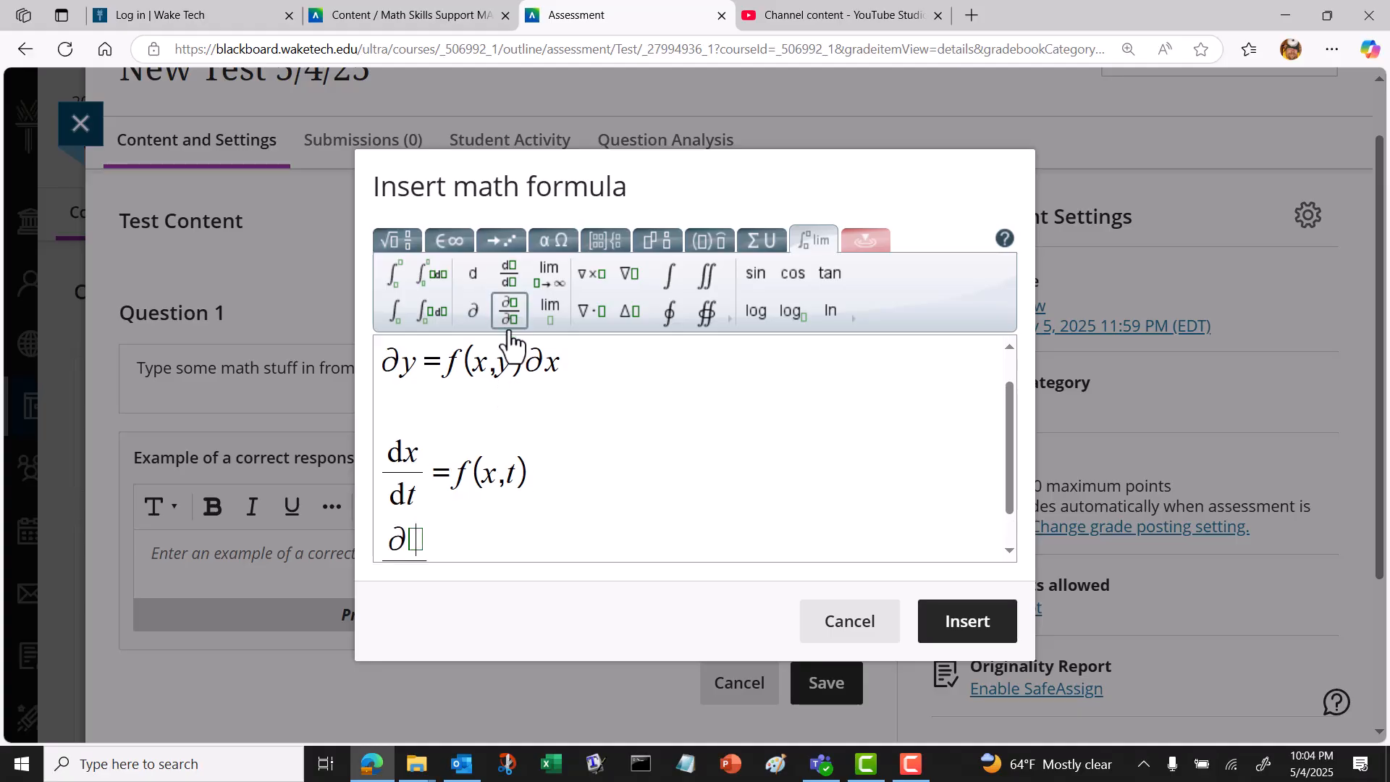
{"action": "scroll", "coordinate": [430, 467], "scroll_direction": "down", "scroll_amount": 1}
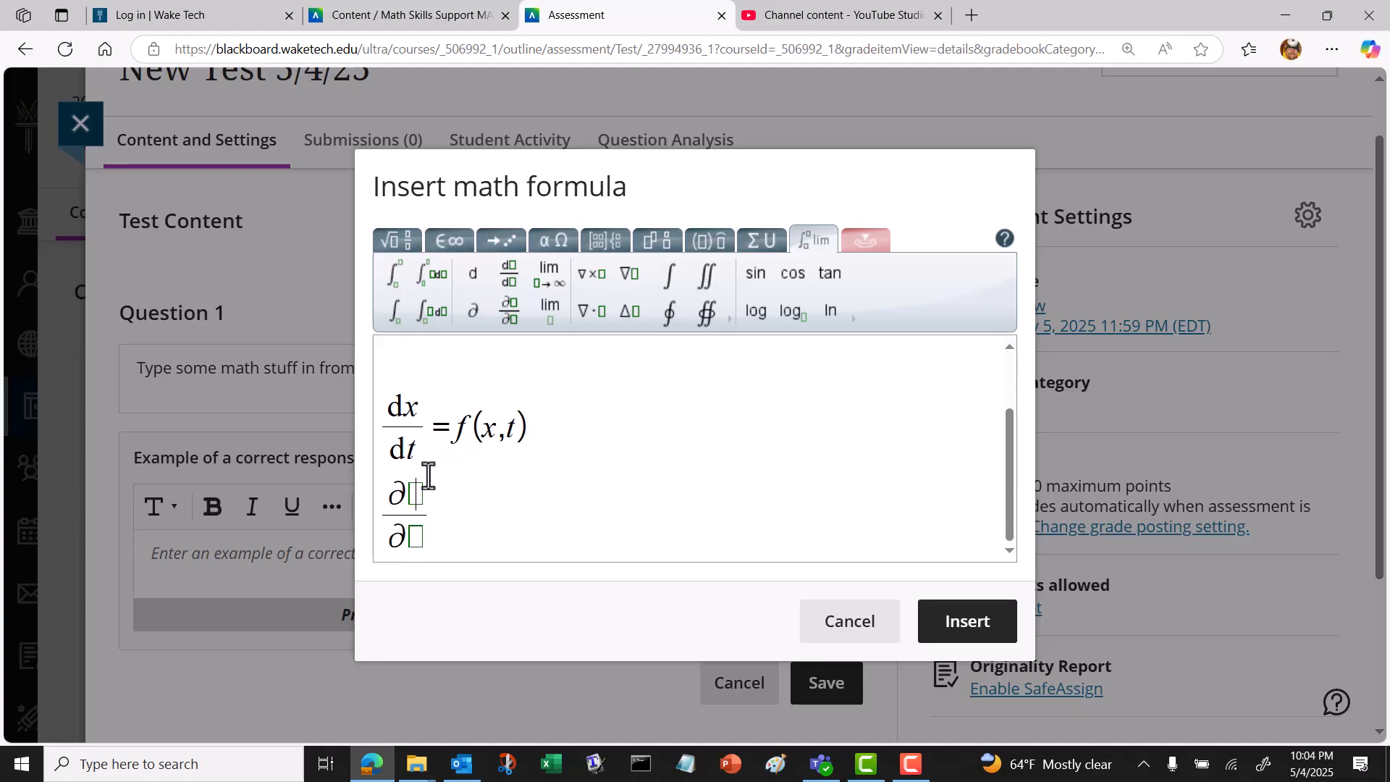
{"action": "type", "text": "u"}
{"action": "left_click", "coordinate": [417, 536]}
{"action": "type", "text": "x"}
{"action": "left_click", "coordinate": [455, 519]}
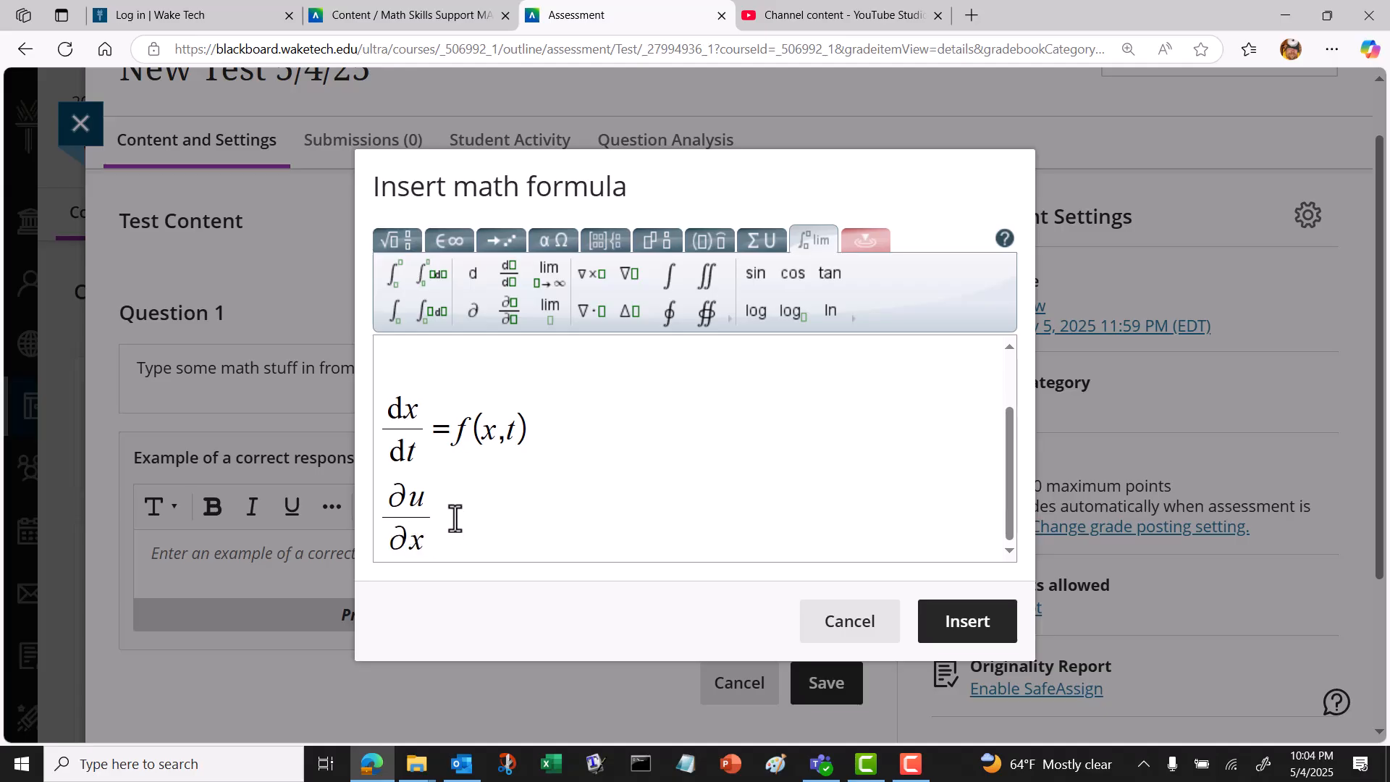
On a new line, insert a limit to infinity with x as its variable.
{"action": "key", "text": "Return"}
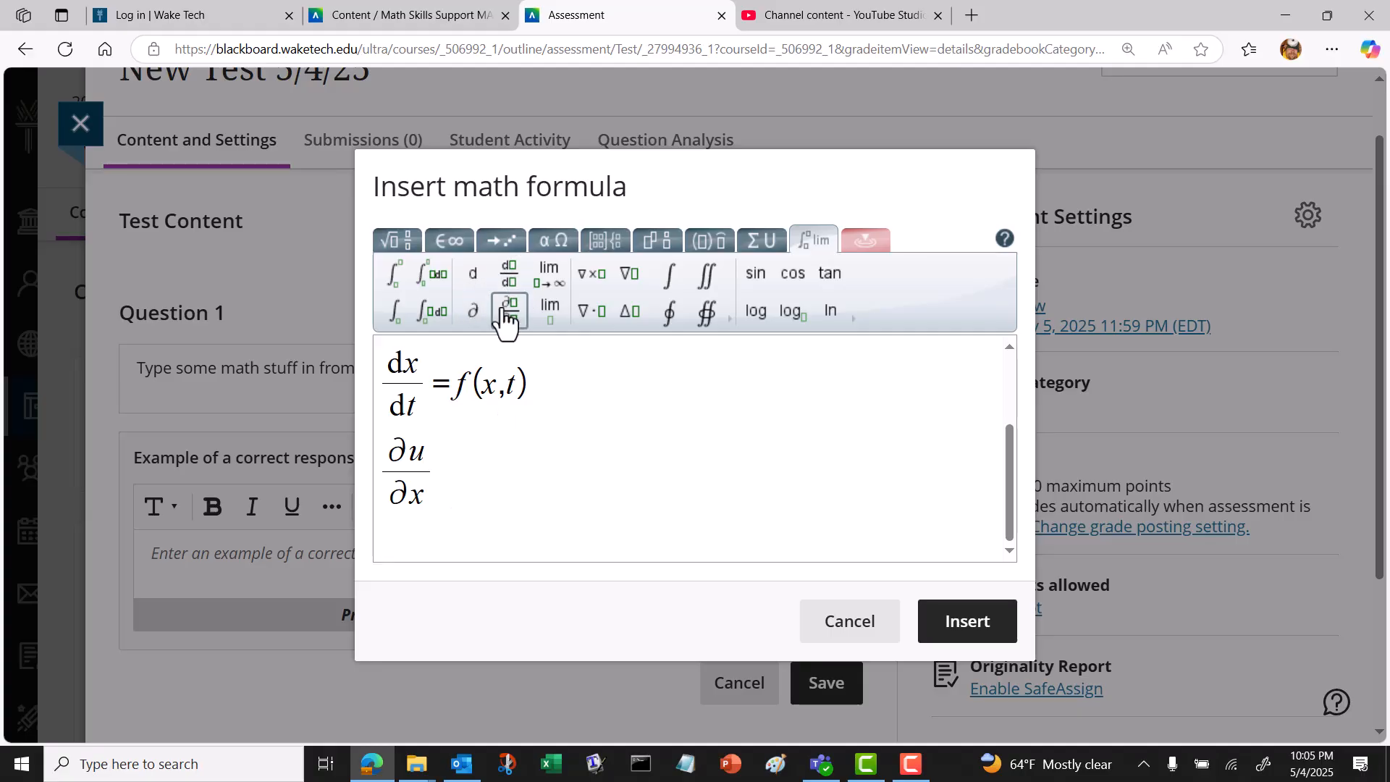
{"action": "left_click", "coordinate": [550, 276]}
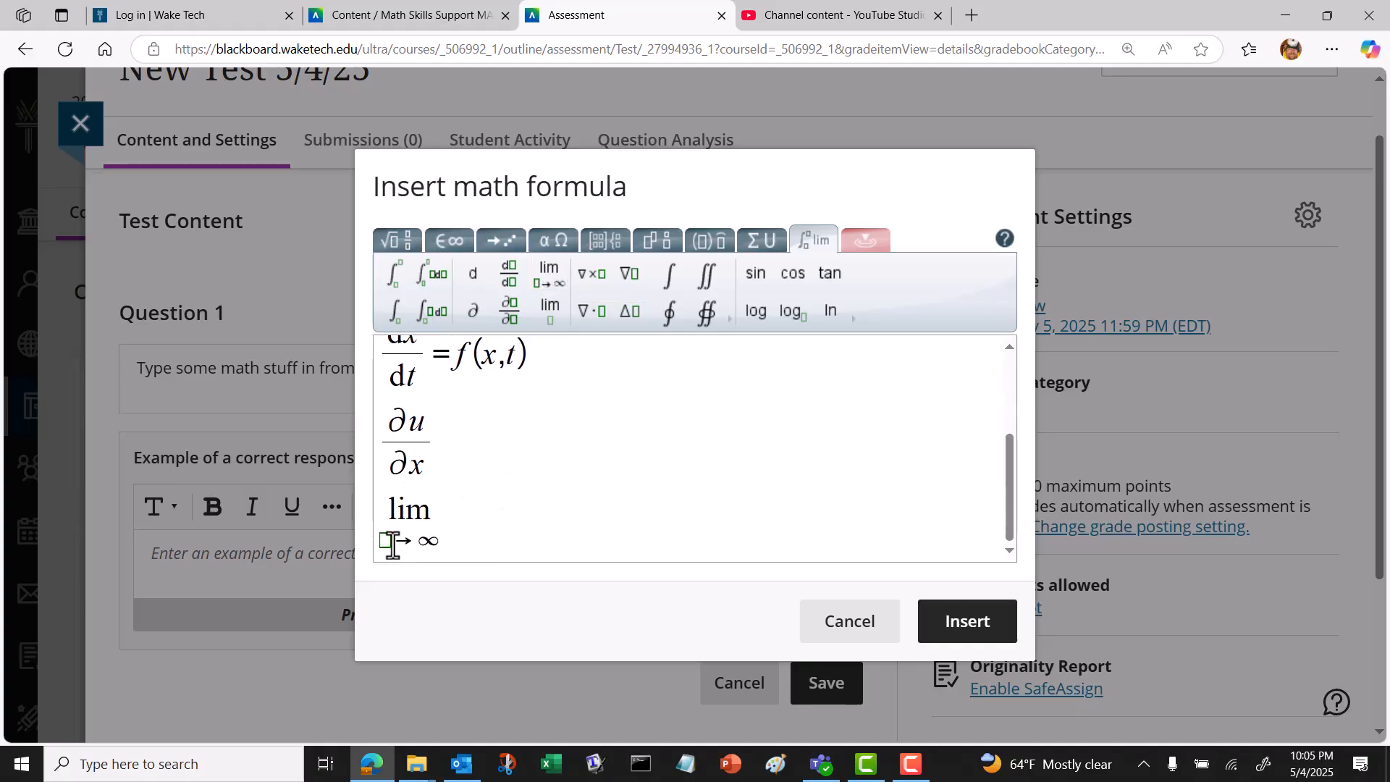
{"action": "type", "text": "x"}
{"action": "left_click", "coordinate": [437, 522]}
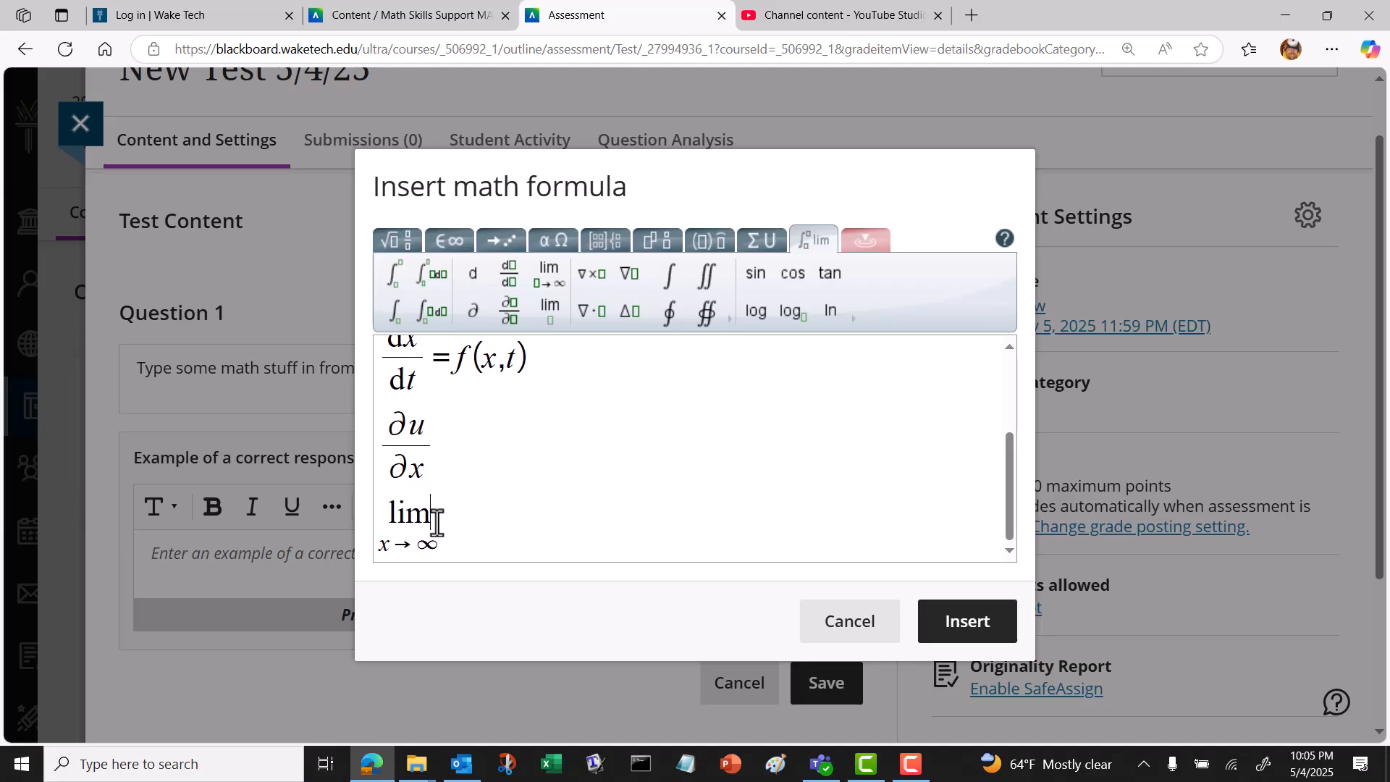
{"action": "type", "text": "fjfjfj"}
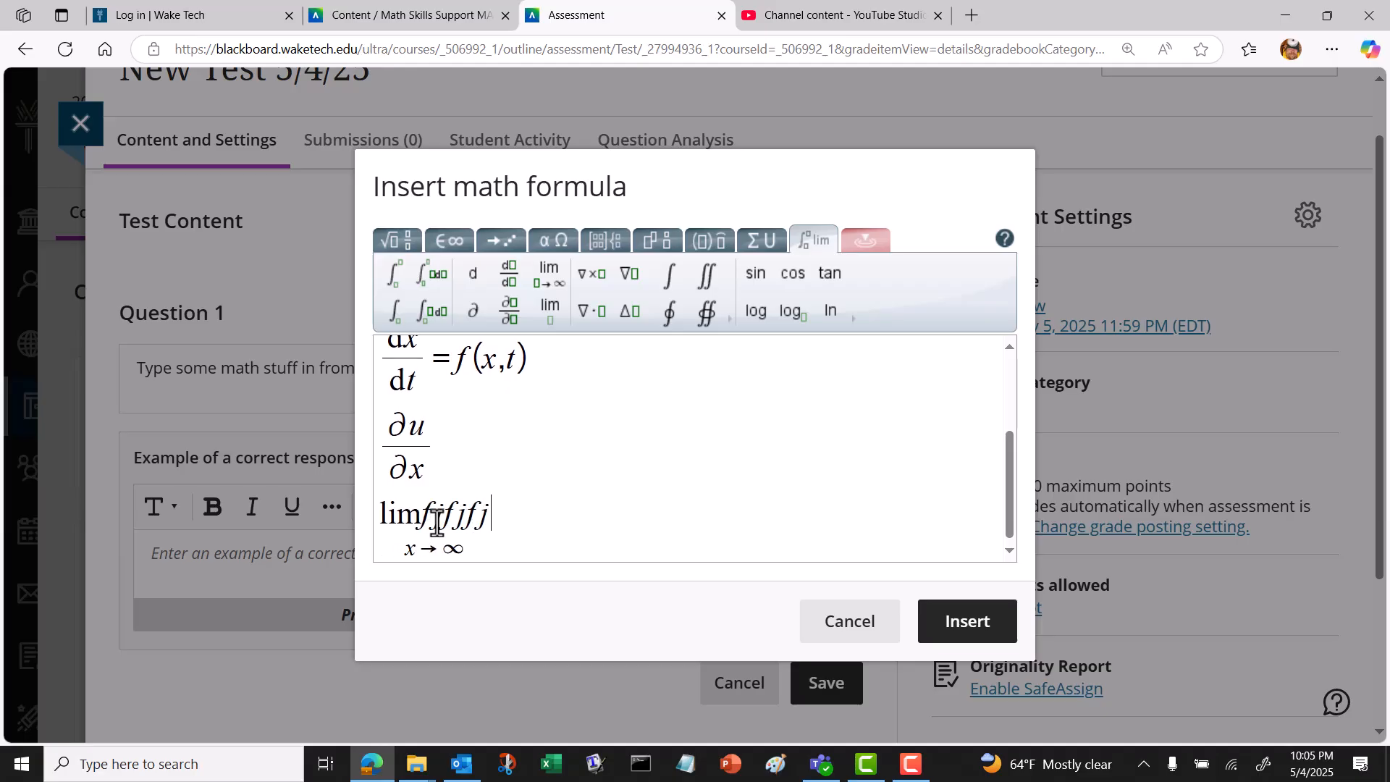
{"action": "key", "text": "BackSpace"}
{"action": "key", "text": "BackSpace"}
{"action": "key", "text": "BackSpace"}
{"action": "key", "text": "BackSpace"}
{"action": "key", "text": "BackSpace"}
{"action": "key", "text": "BackSpace"}
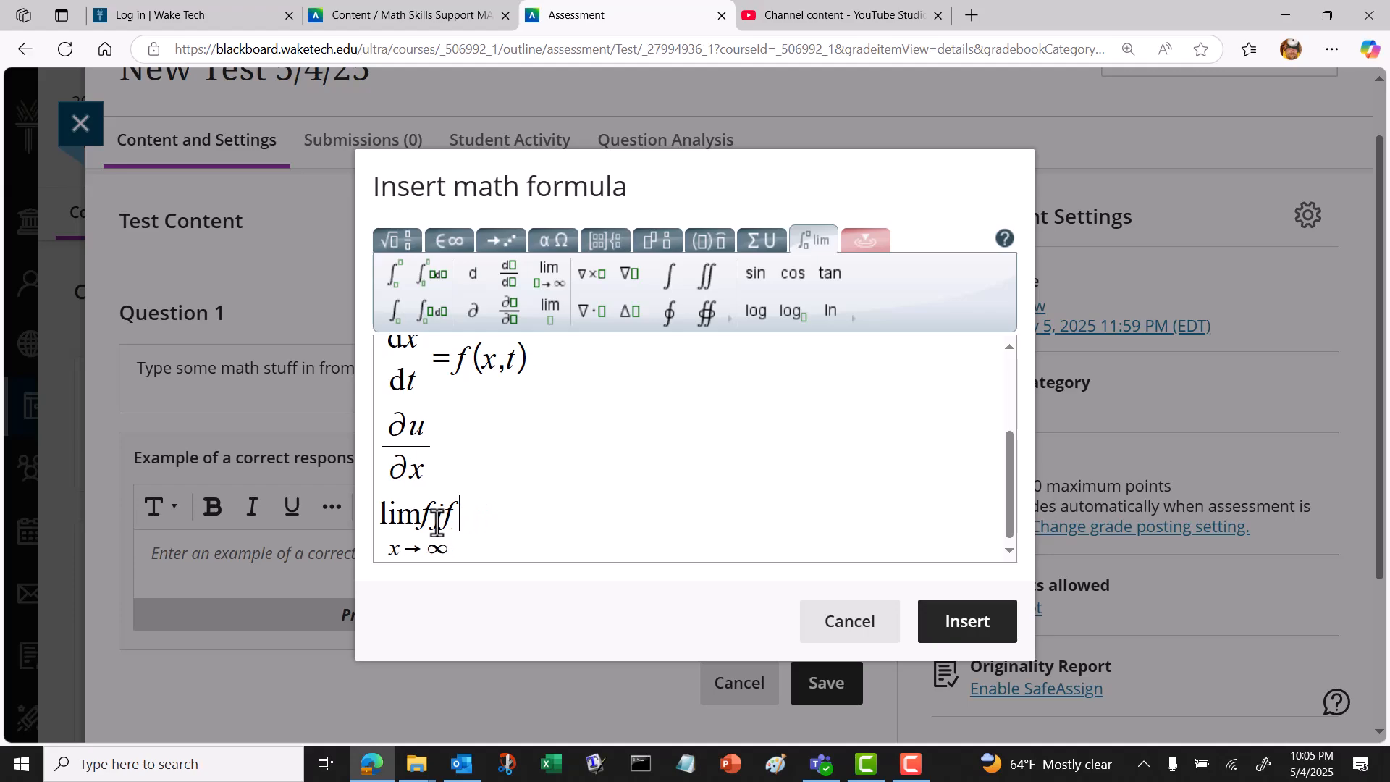
Write f(x) after the limit to infinity so the expression reads lim x→∞ f(x).
{"action": "key", "text": "Right"}
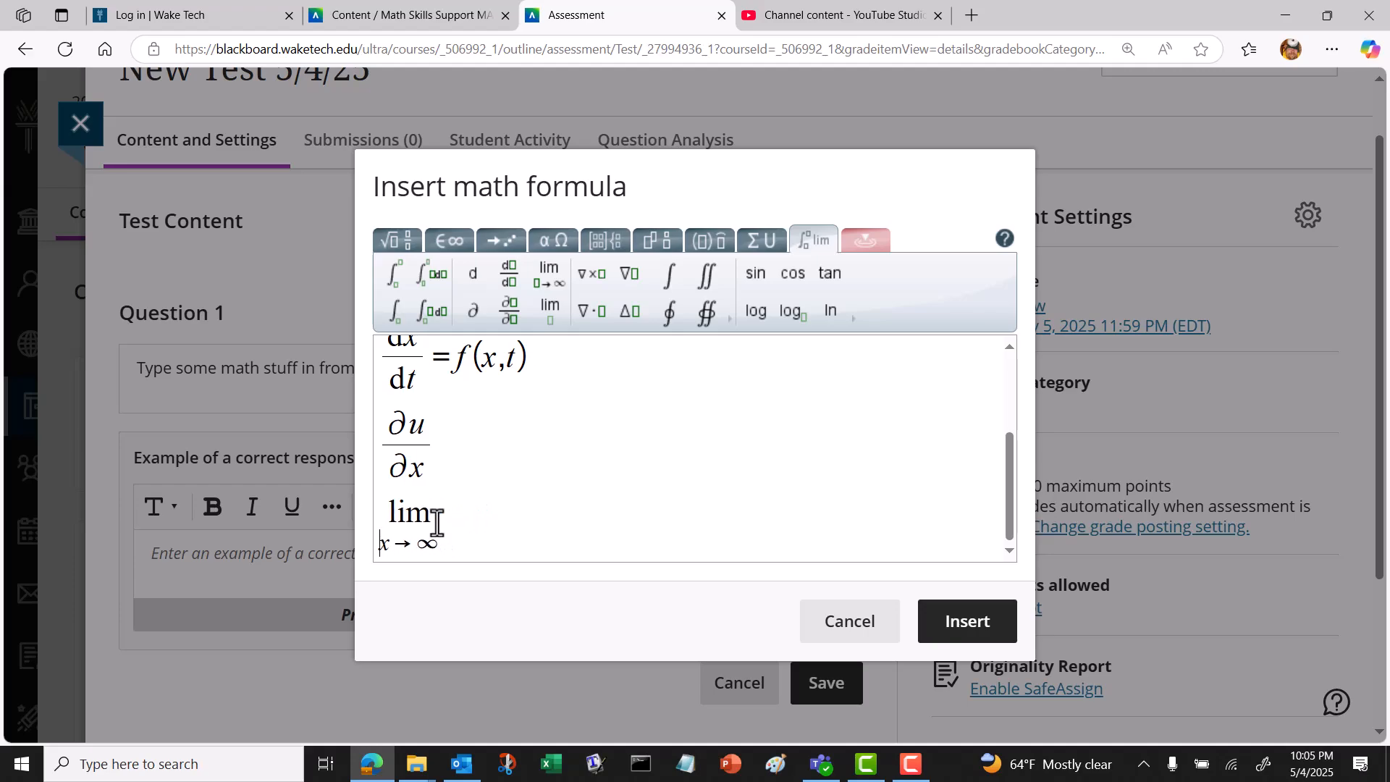
{"action": "key", "text": "Right"}
{"action": "key", "text": "Right"}
{"action": "key", "text": "Right"}
{"action": "key", "text": "Right"}
{"action": "type", "text": "f("}
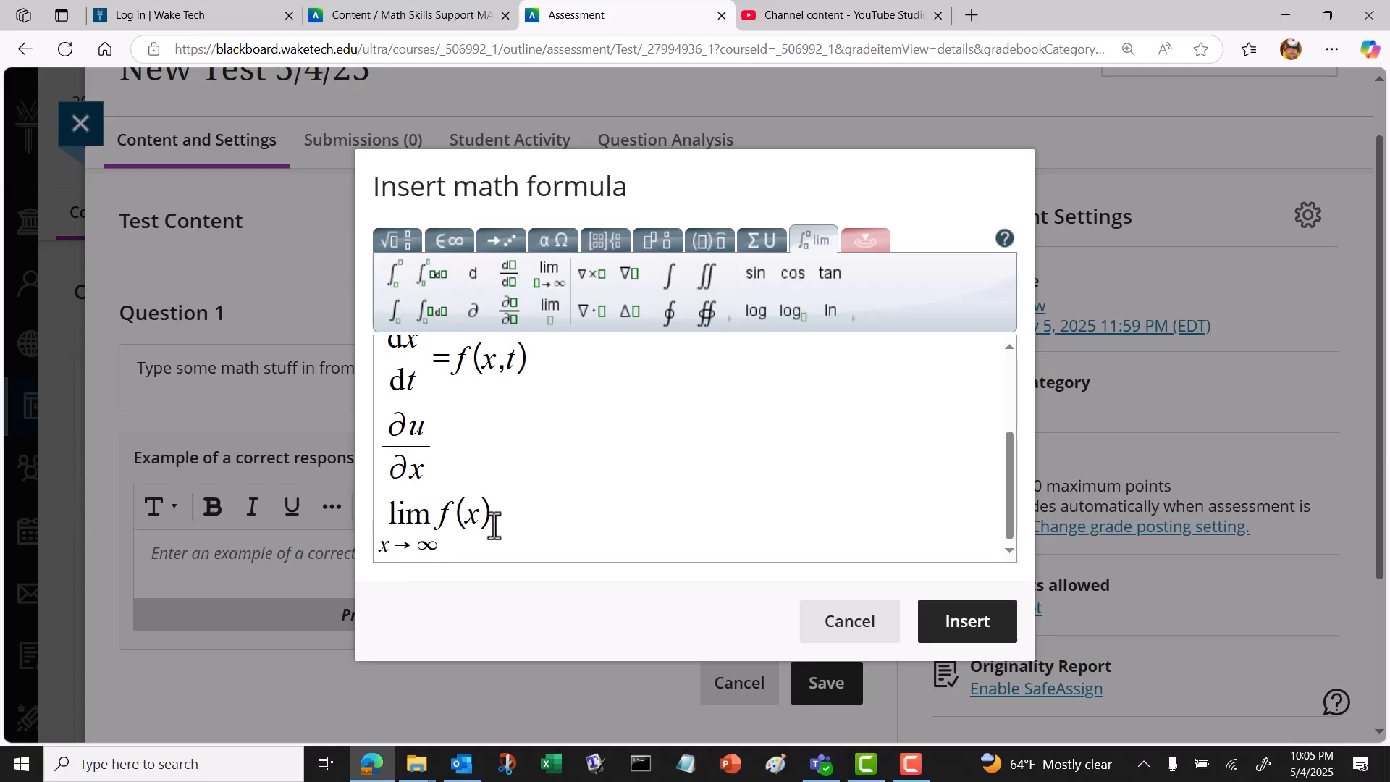
On a new line, insert a limit with an underscript, set the underscript to x→2, and write f(x) after it.
{"action": "key", "text": "Return"}
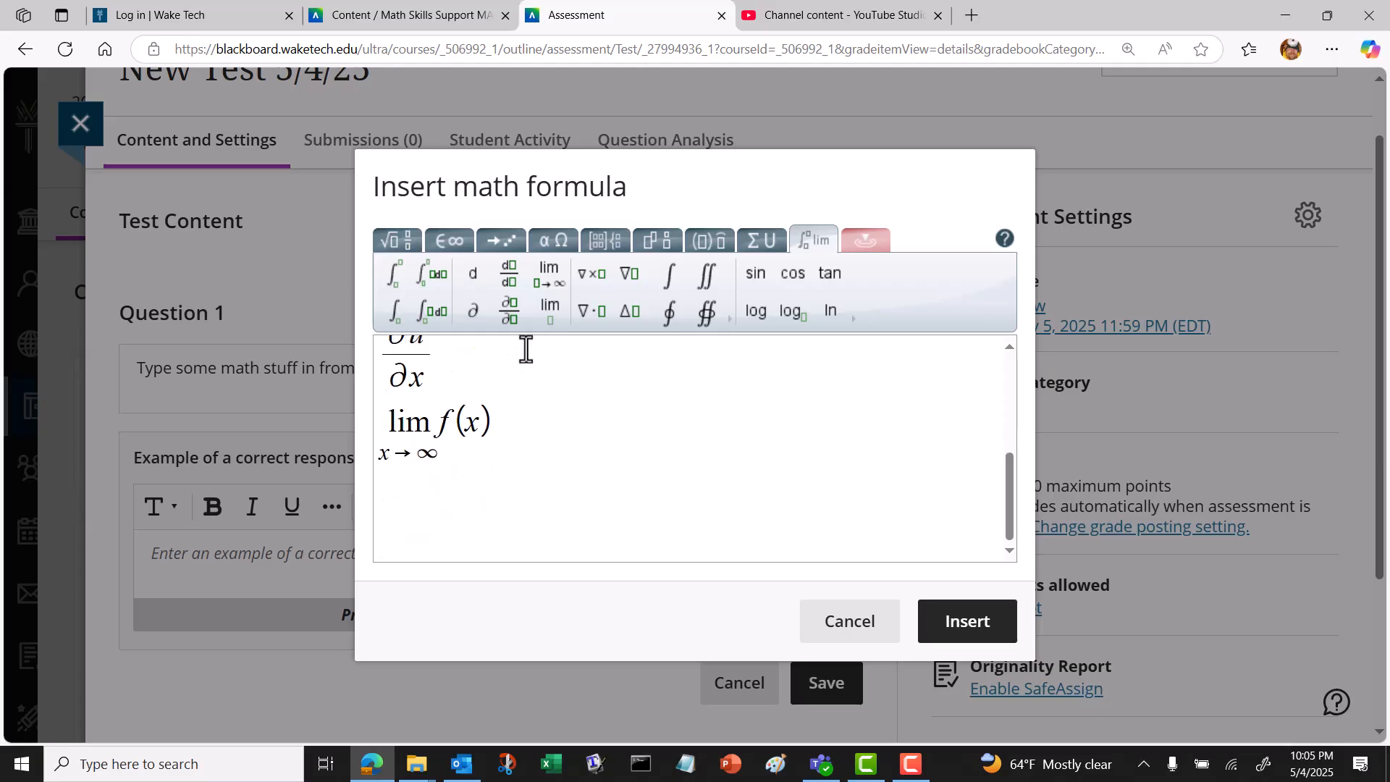
{"action": "left_click", "coordinate": [550, 313]}
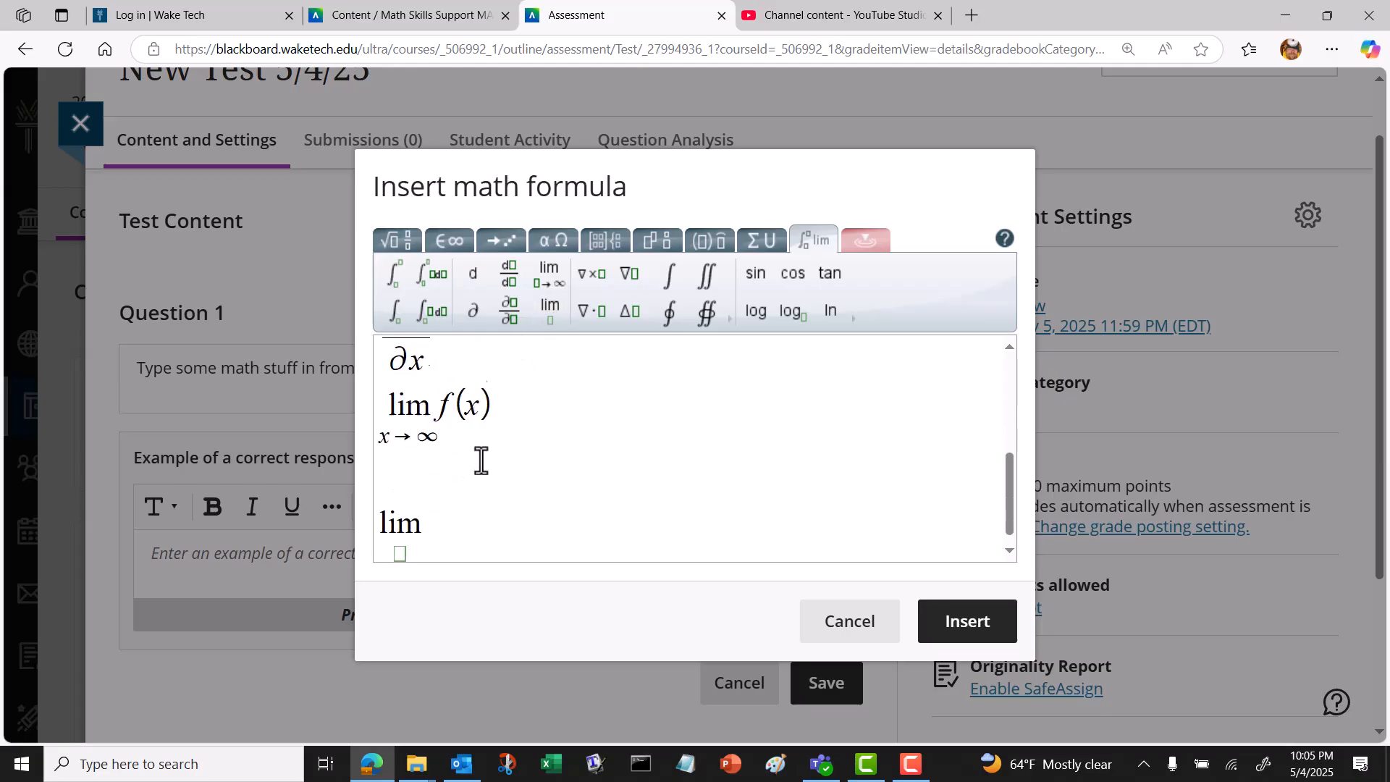
{"action": "left_click", "coordinate": [396, 540]}
{"action": "type", "text": "x"}
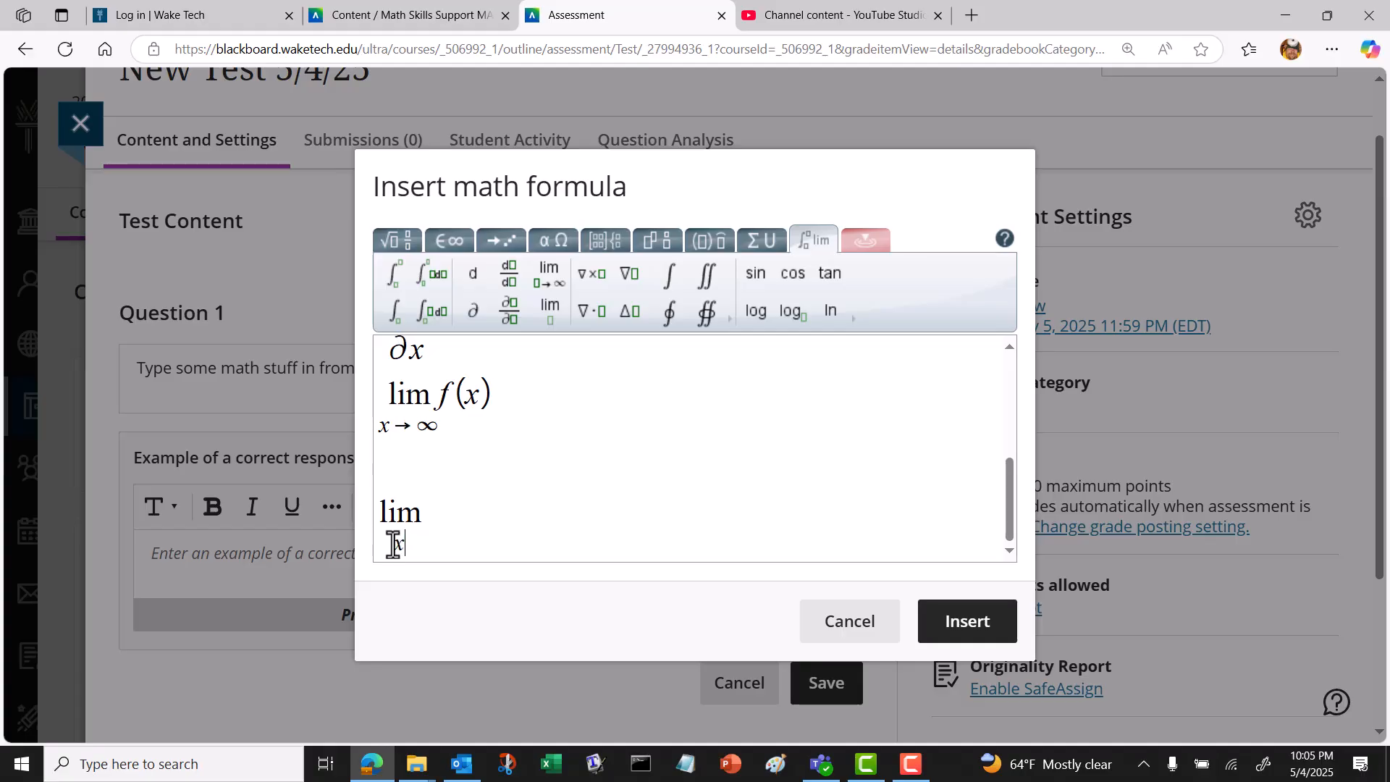
{"action": "left_click", "coordinate": [494, 241]}
{"action": "left_click", "coordinate": [412, 268]}
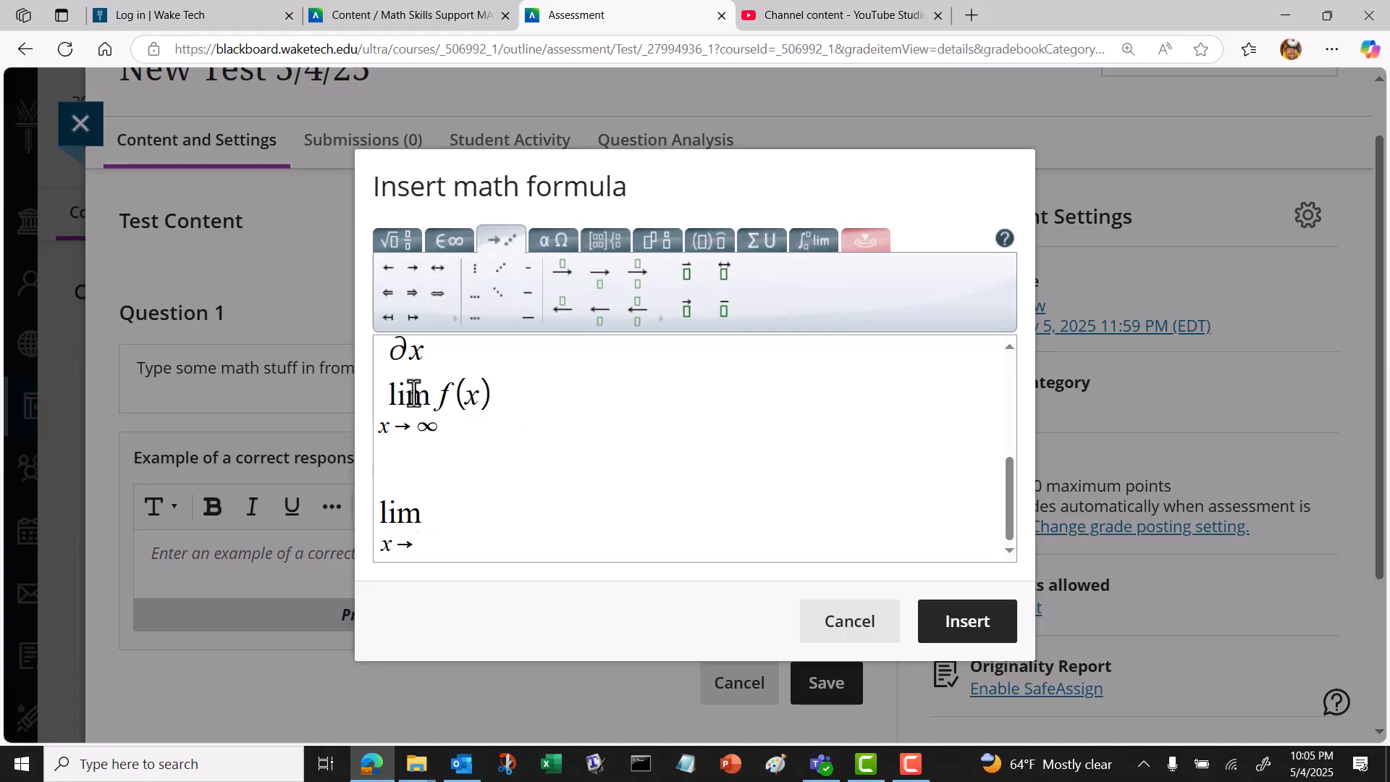
{"action": "type", "text": "2"}
{"action": "key", "text": "Right"}
{"action": "type", "text": "f(x)"}
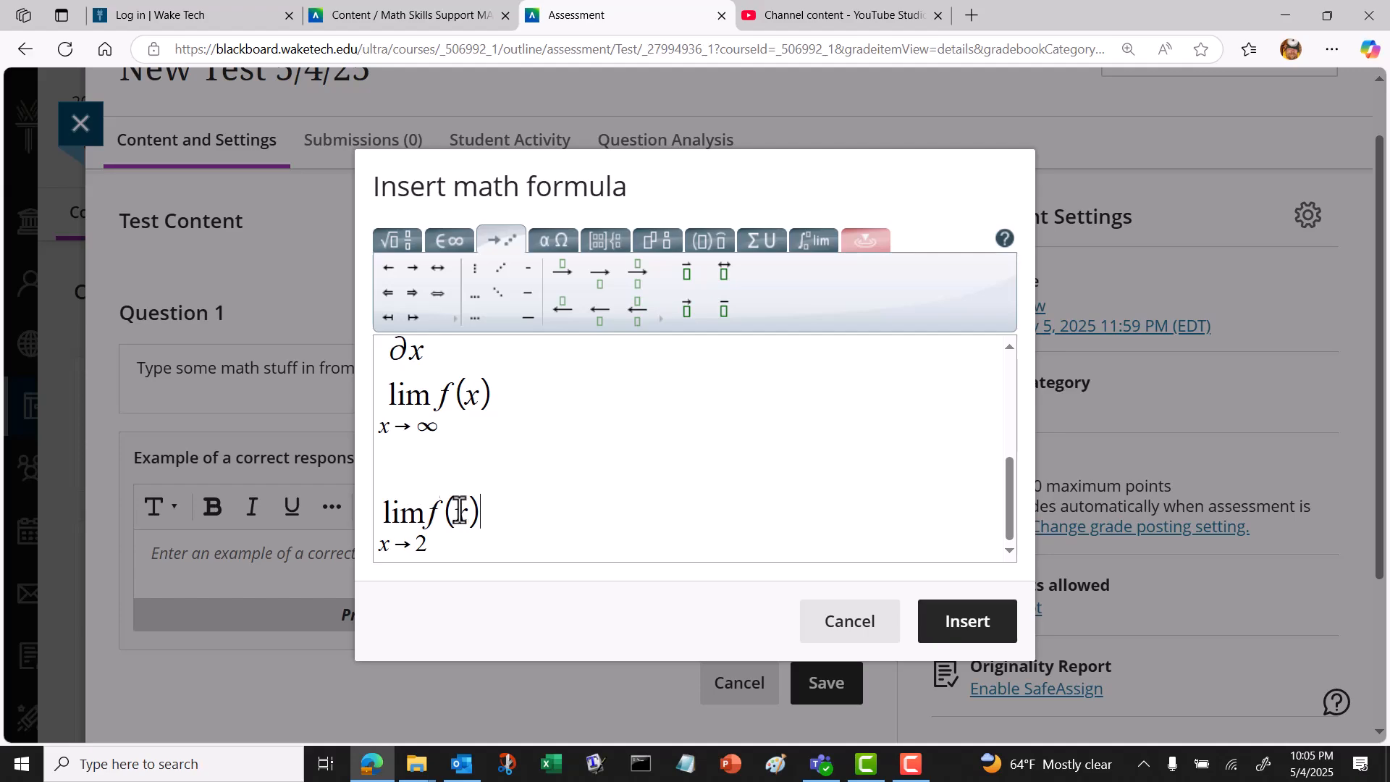
Separate lim from f(x) in the x→2 limit with a space, removing the surplus spacing, and start a new line below it.
{"action": "left_click", "coordinate": [428, 515]}
{"action": "key", "text": "Left"}
{"action": "key", "text": "Right"}
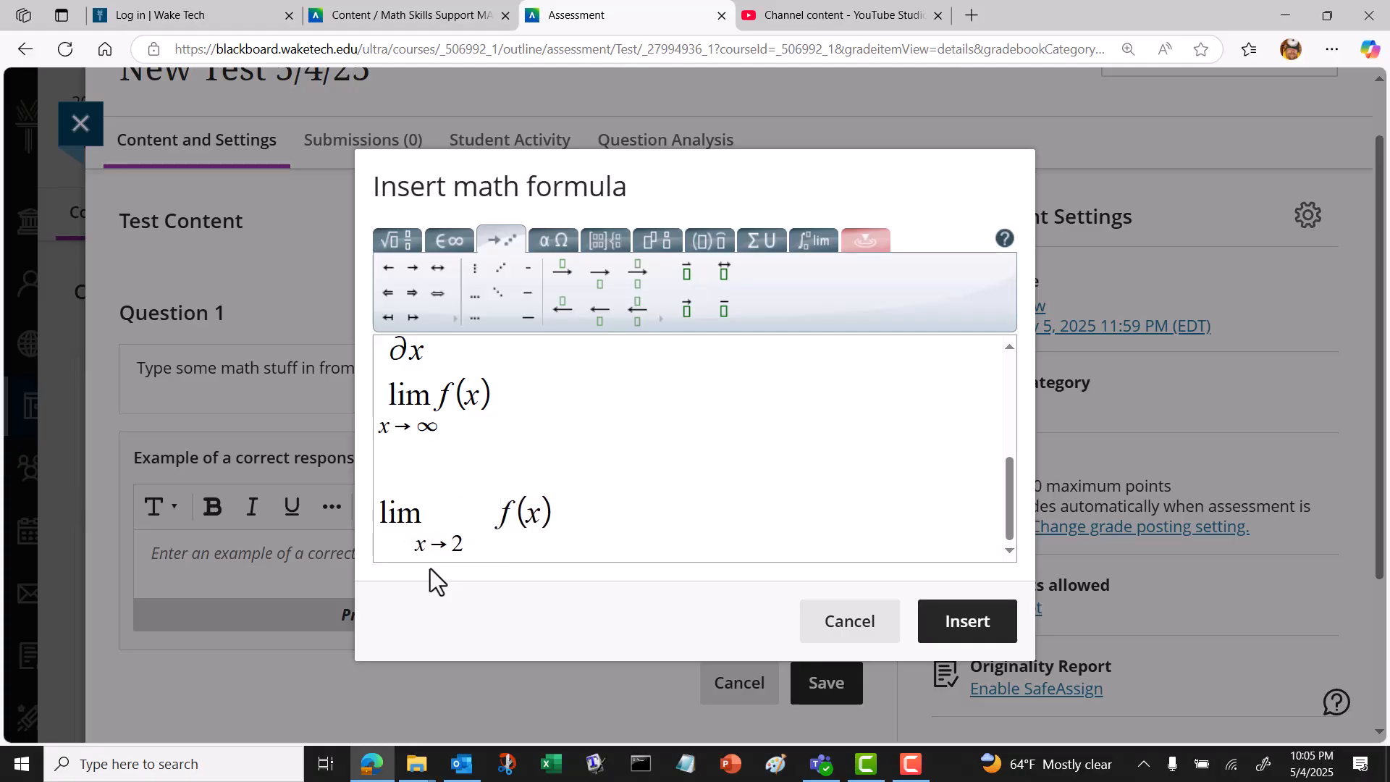
{"action": "key", "text": "BackSpace"}
{"action": "key", "text": "BackSpace"}
{"action": "key", "text": "BackSpace"}
{"action": "key", "text": "BackSpace"}
{"action": "key", "text": "BackSpace"}
{"action": "key", "text": "BackSpace"}
{"action": "key", "text": "BackSpace"}
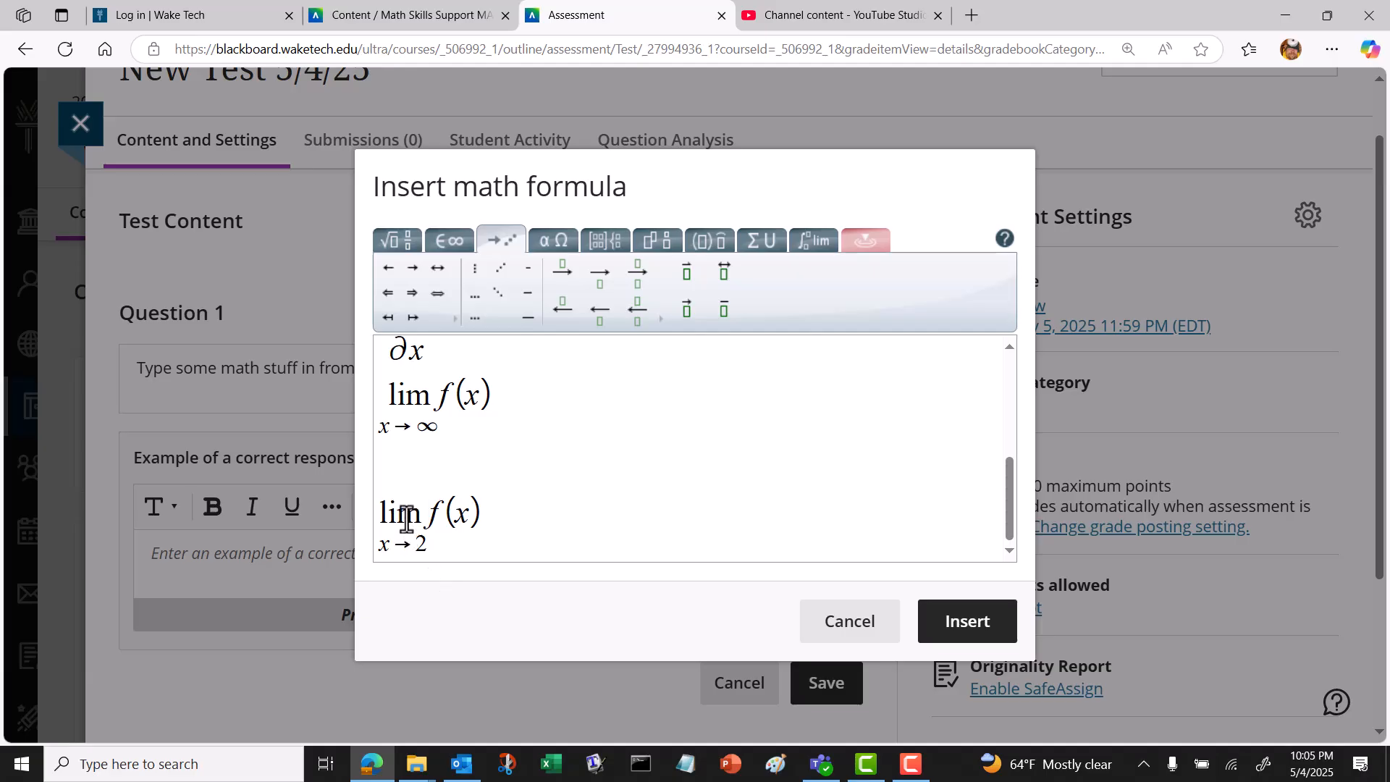
{"action": "left_click", "coordinate": [502, 510]}
{"action": "key", "text": "Return"}
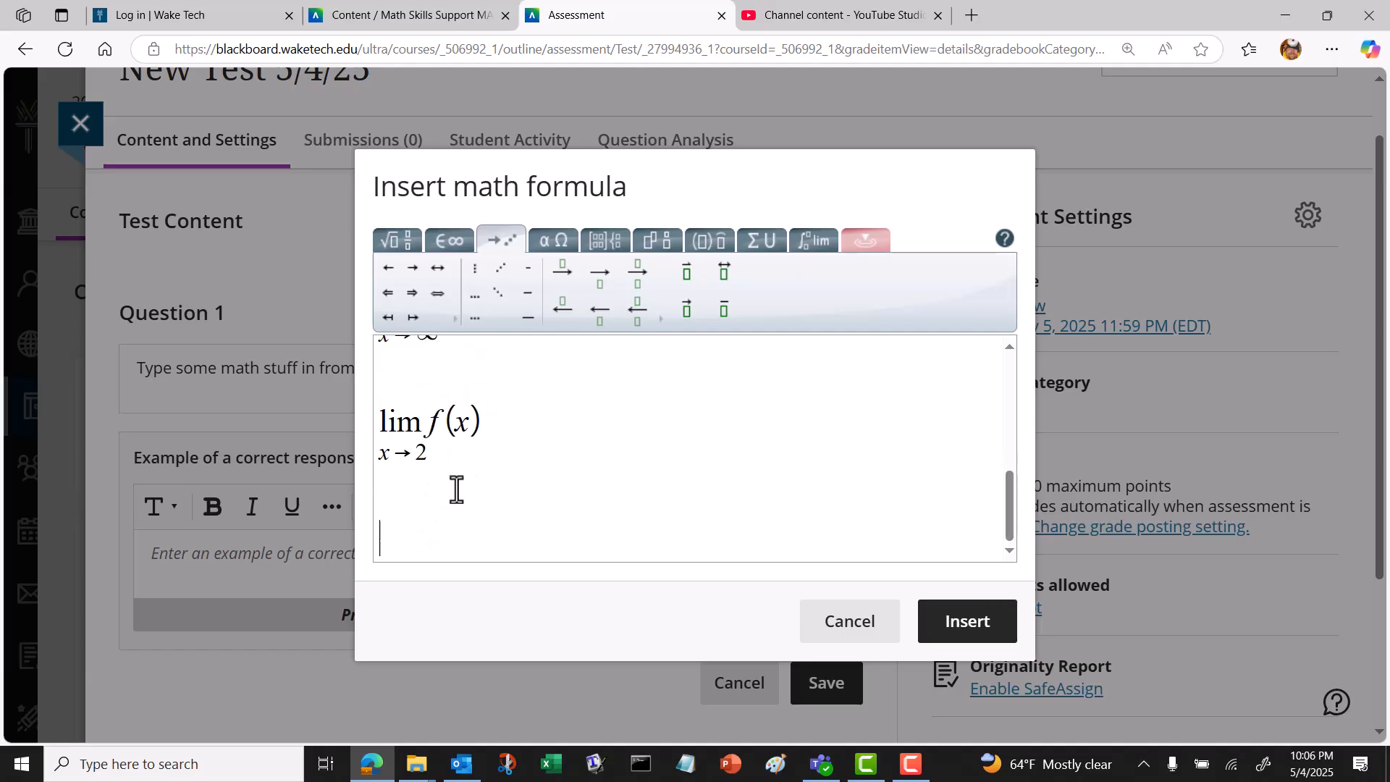
Clear all the derivative and limit expressions from the formula editor.
{"action": "left_click", "coordinate": [802, 241]}
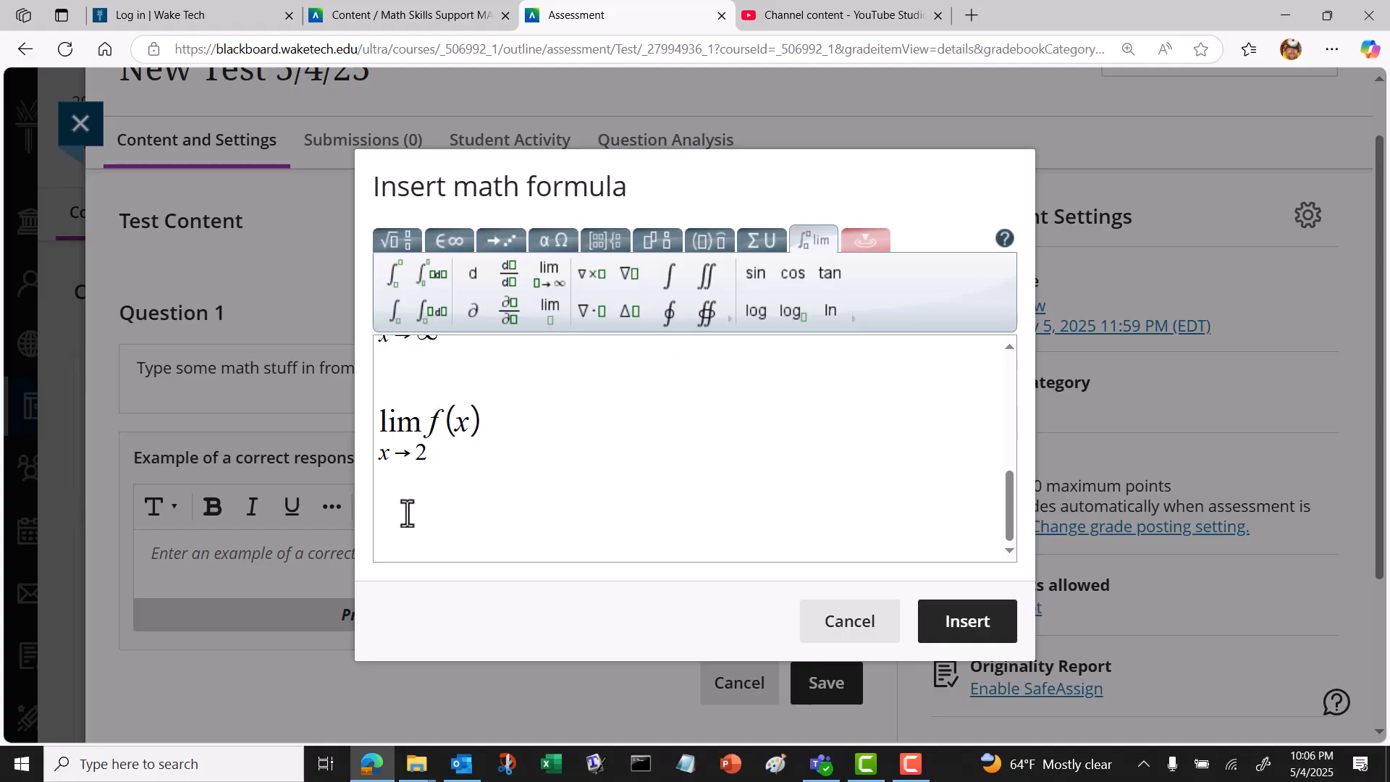
{"action": "scroll", "coordinate": [408, 513], "scroll_direction": "up", "scroll_amount": 5}
{"action": "left_click", "coordinate": [381, 365]}
{"action": "key", "text": "ctrl+a"}
{"action": "key", "text": "Delete"}
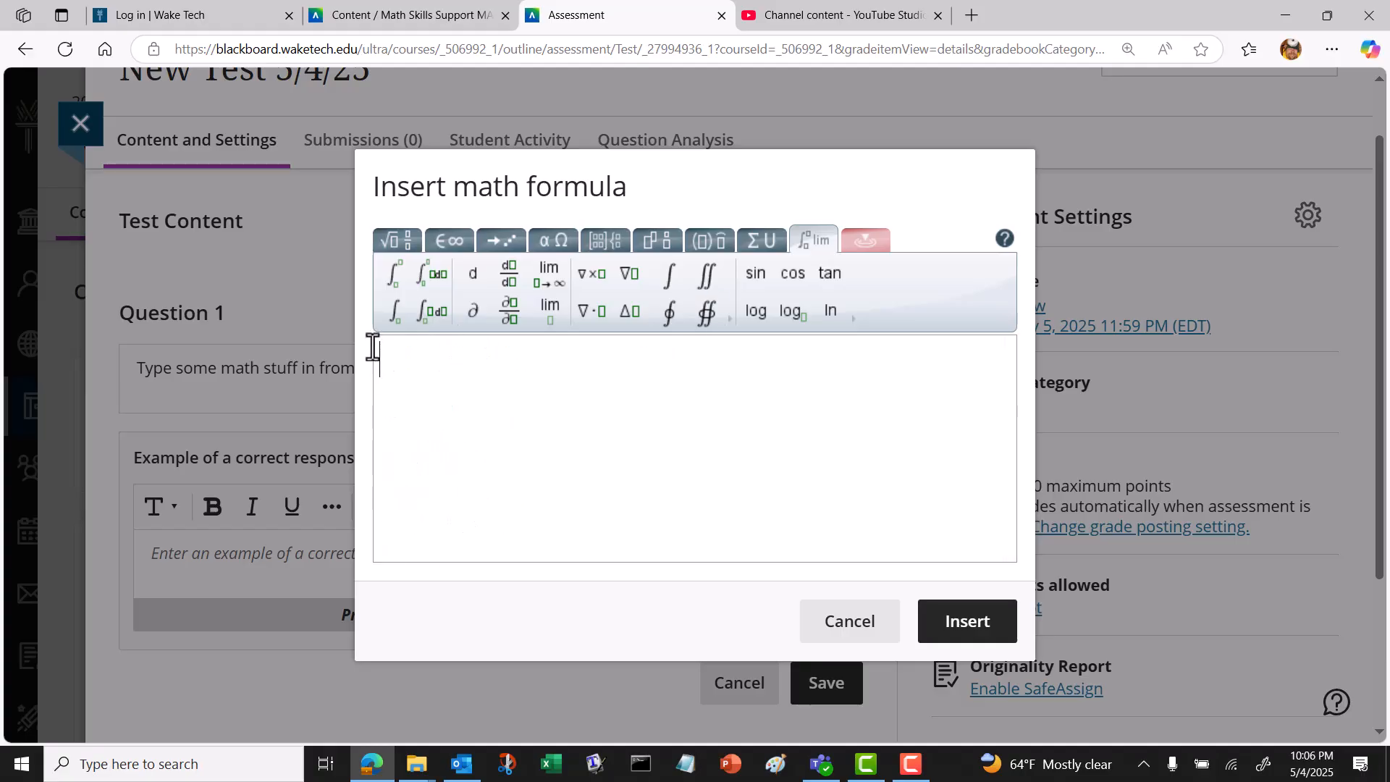
Write the curl ∇×v and, on the line below it, the divergence ∇·v.
{"action": "left_click", "coordinate": [600, 294]}
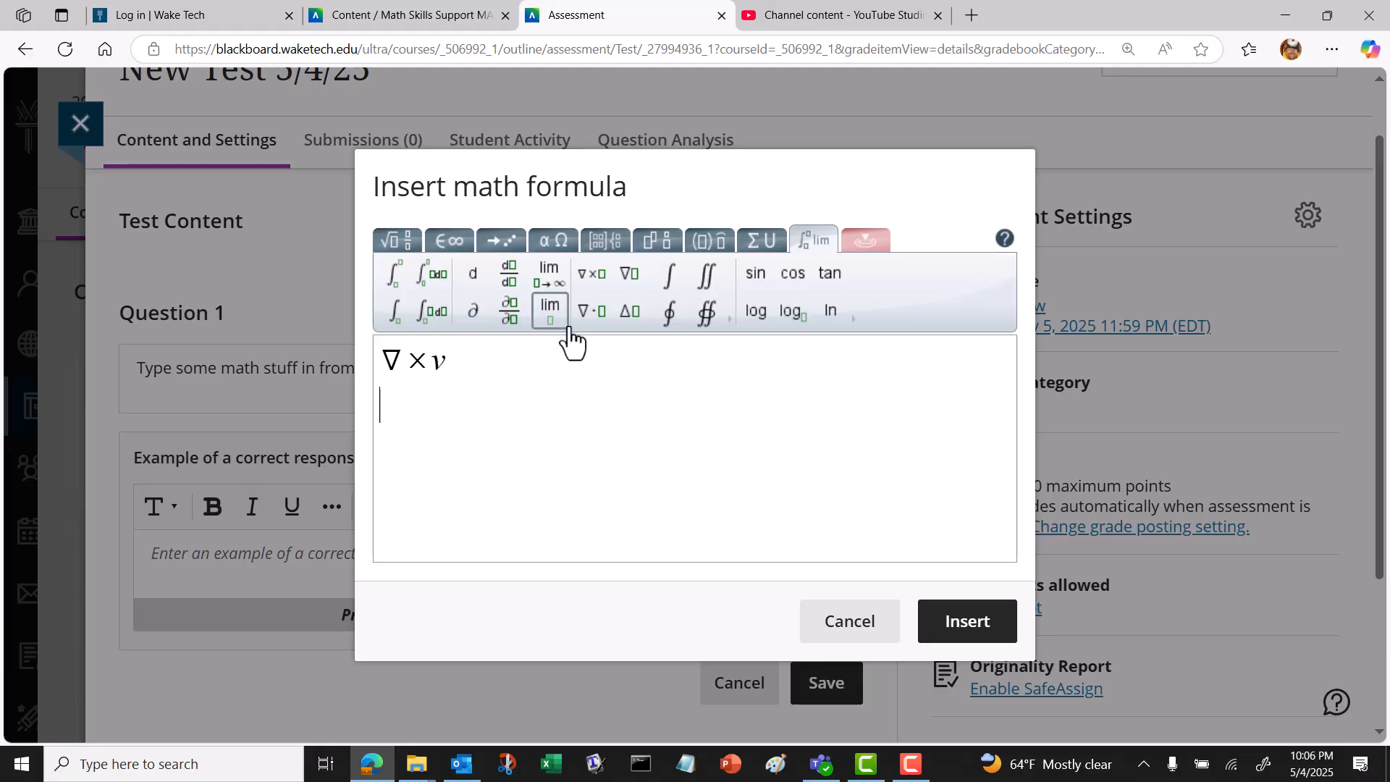
{"action": "left_click", "coordinate": [594, 316]}
Below the divergence, write the gradient ∇f(x,y) and, after a blank line, the Laplacian Δf(x,y).
{"action": "left_click", "coordinate": [636, 283]}
{"action": "type", "text": "f(x,y"}
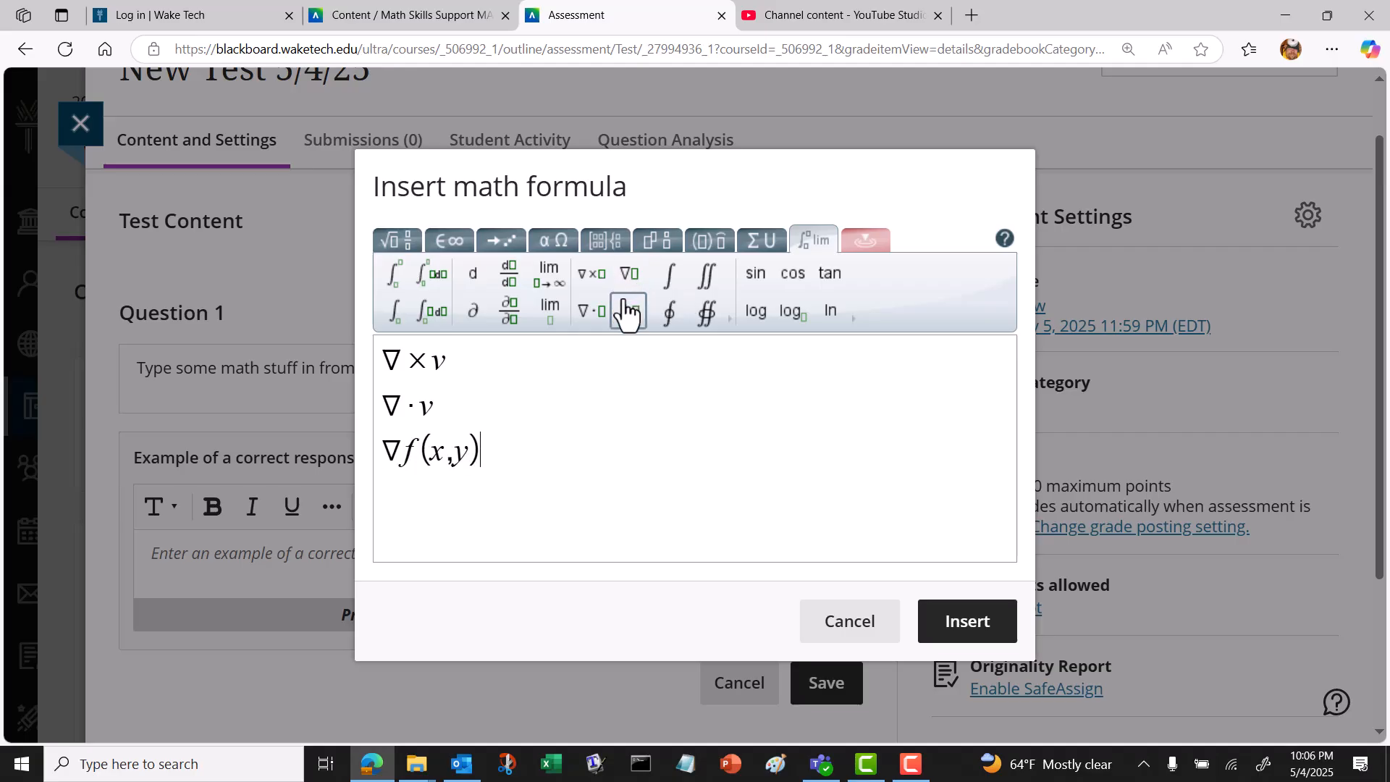
{"action": "key", "text": "Return"}
{"action": "key", "text": "Return"}
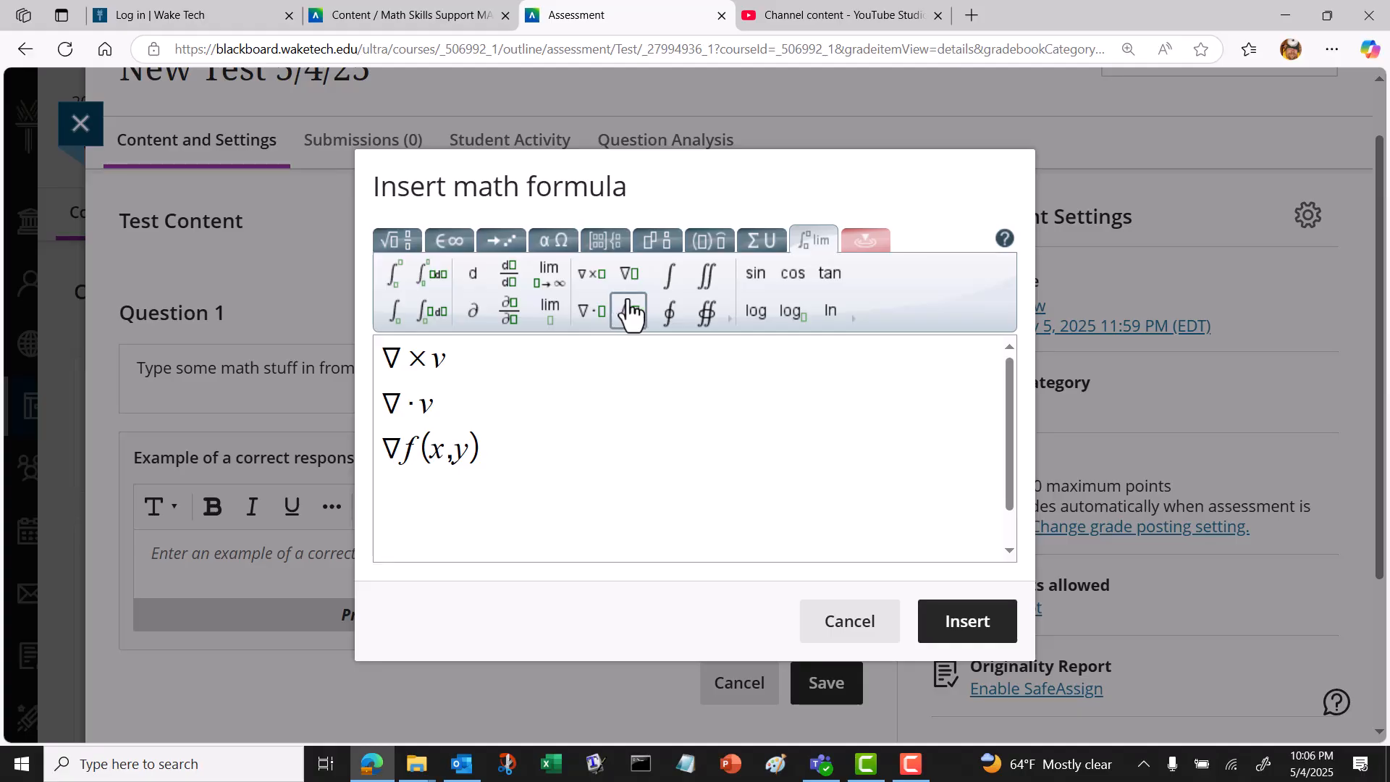
{"action": "left_click", "coordinate": [630, 313]}
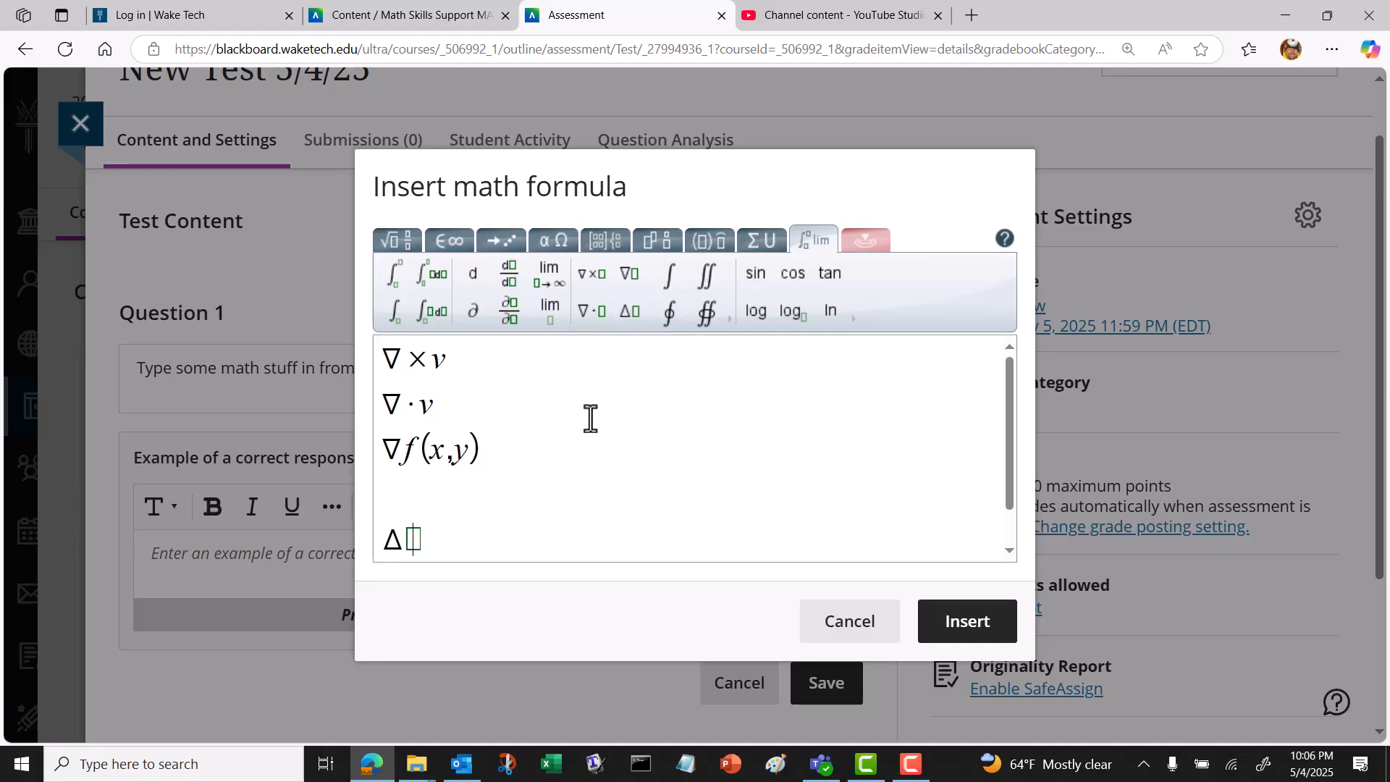
{"action": "type", "text": "f(x,Y"}
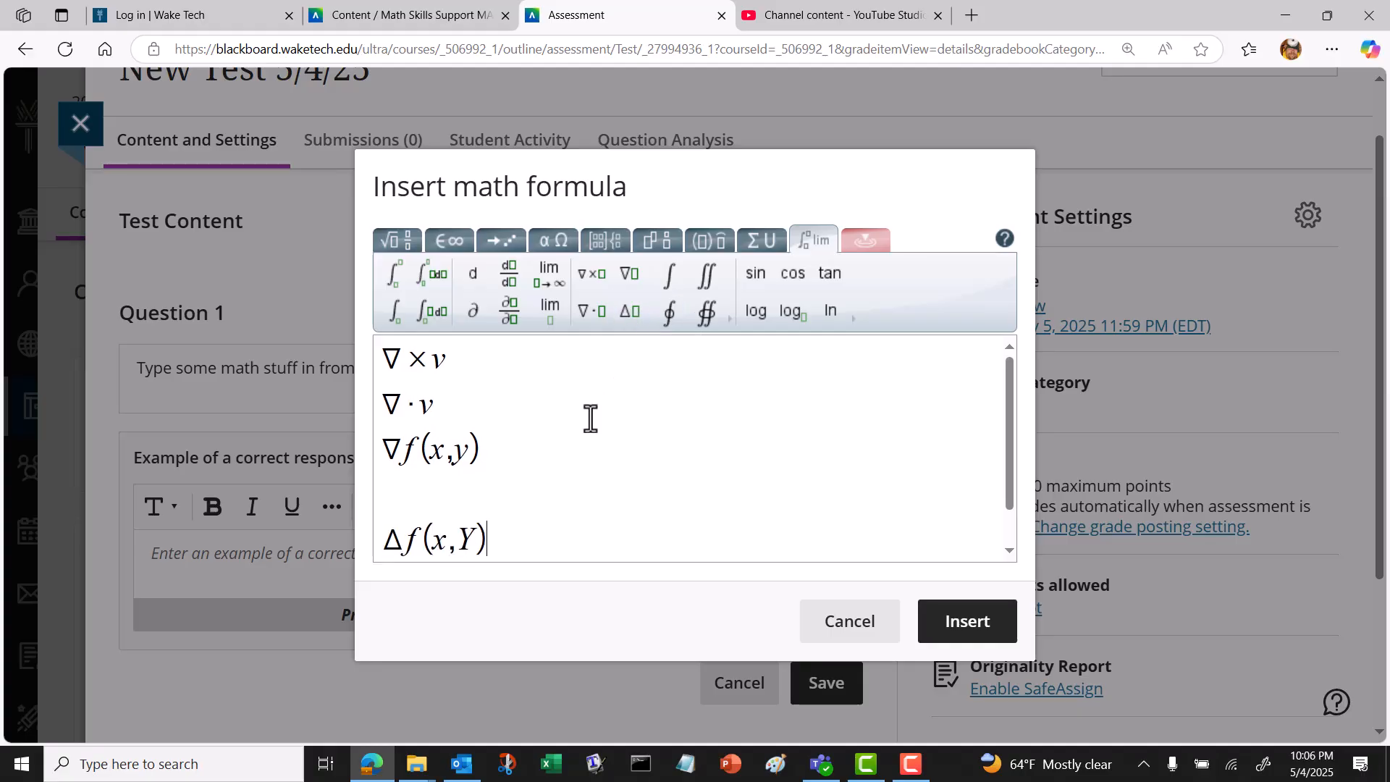
{"action": "key", "text": "BackSpace"}
{"action": "type", "text": "y)"}
{"action": "key", "text": "Return"}
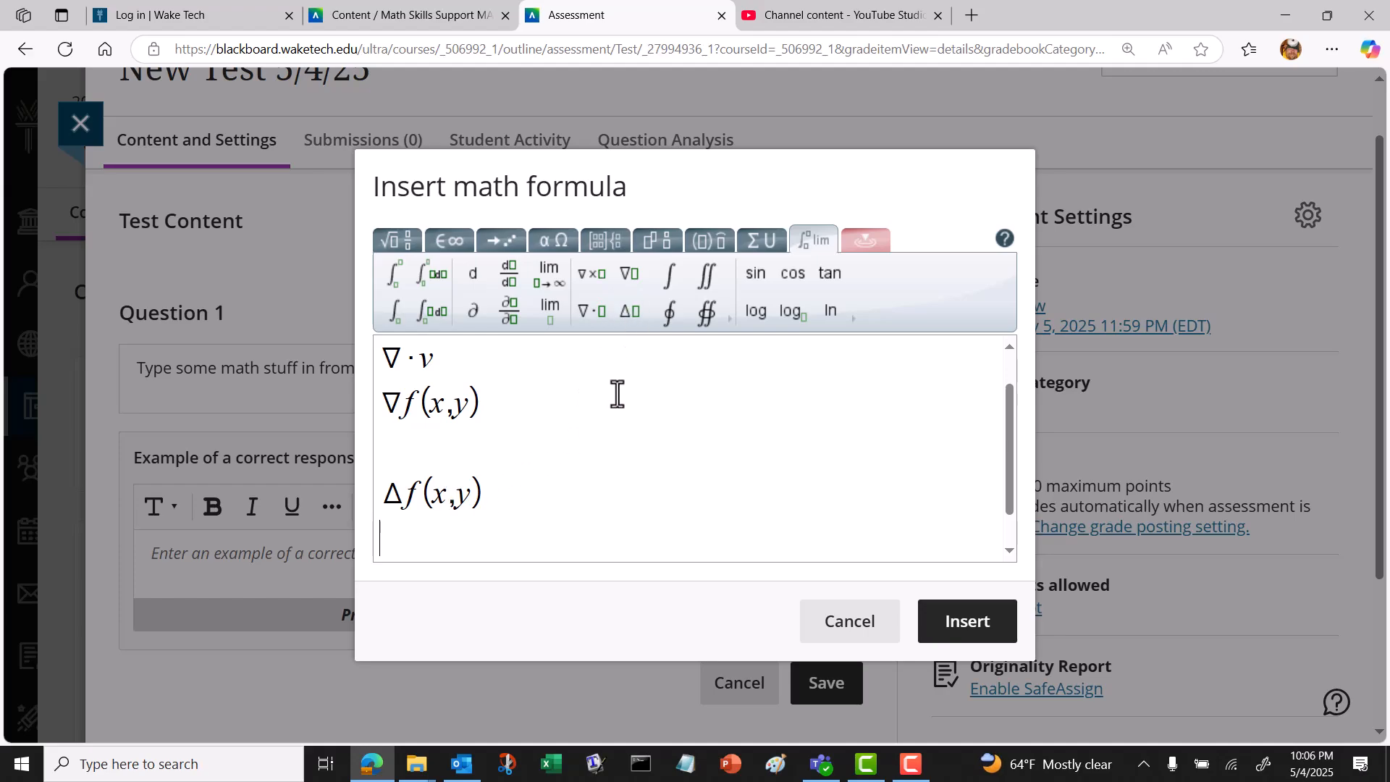
Below the Laplacian, write A·∇ using the dot and nabla symbols, followed by new lines.
{"action": "left_click", "coordinate": [502, 241]}
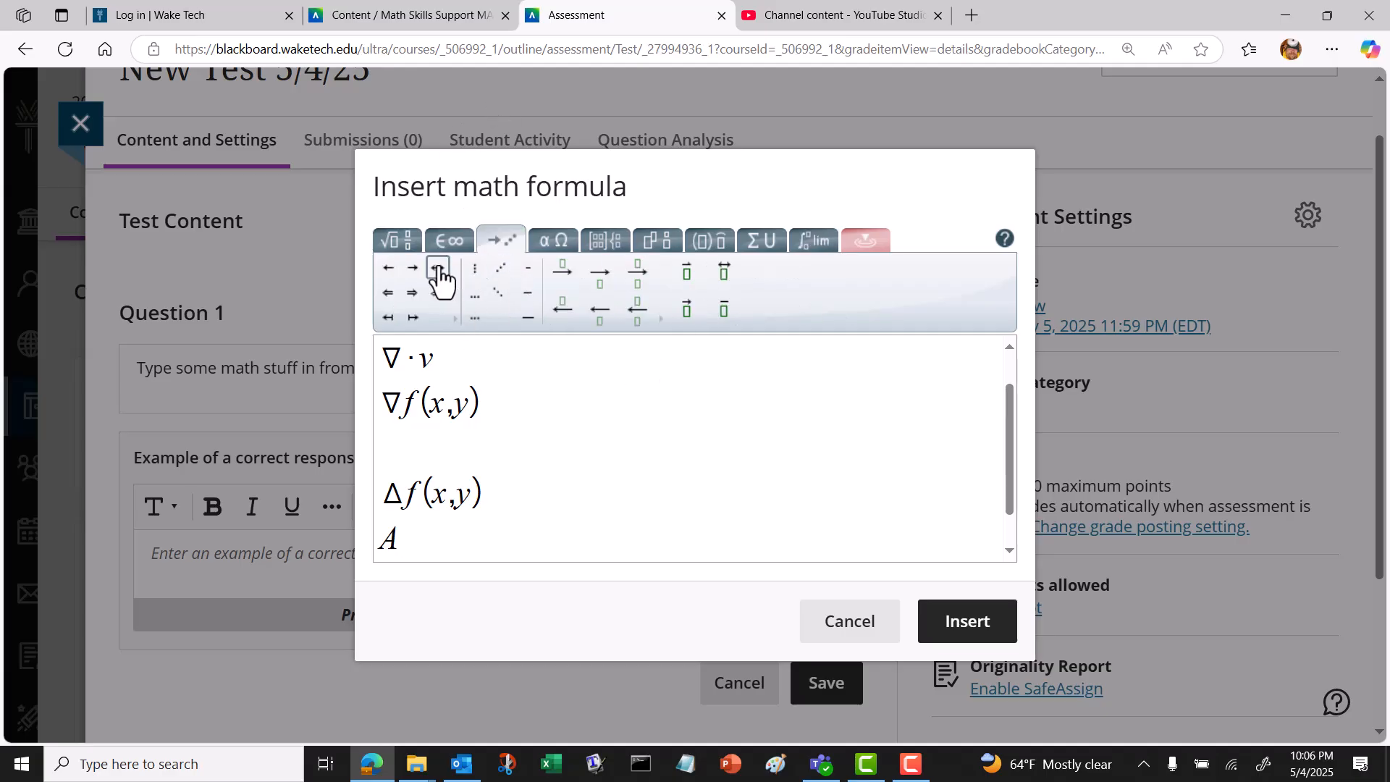
{"action": "left_click", "coordinate": [450, 242]}
{"action": "left_click", "coordinate": [466, 269]}
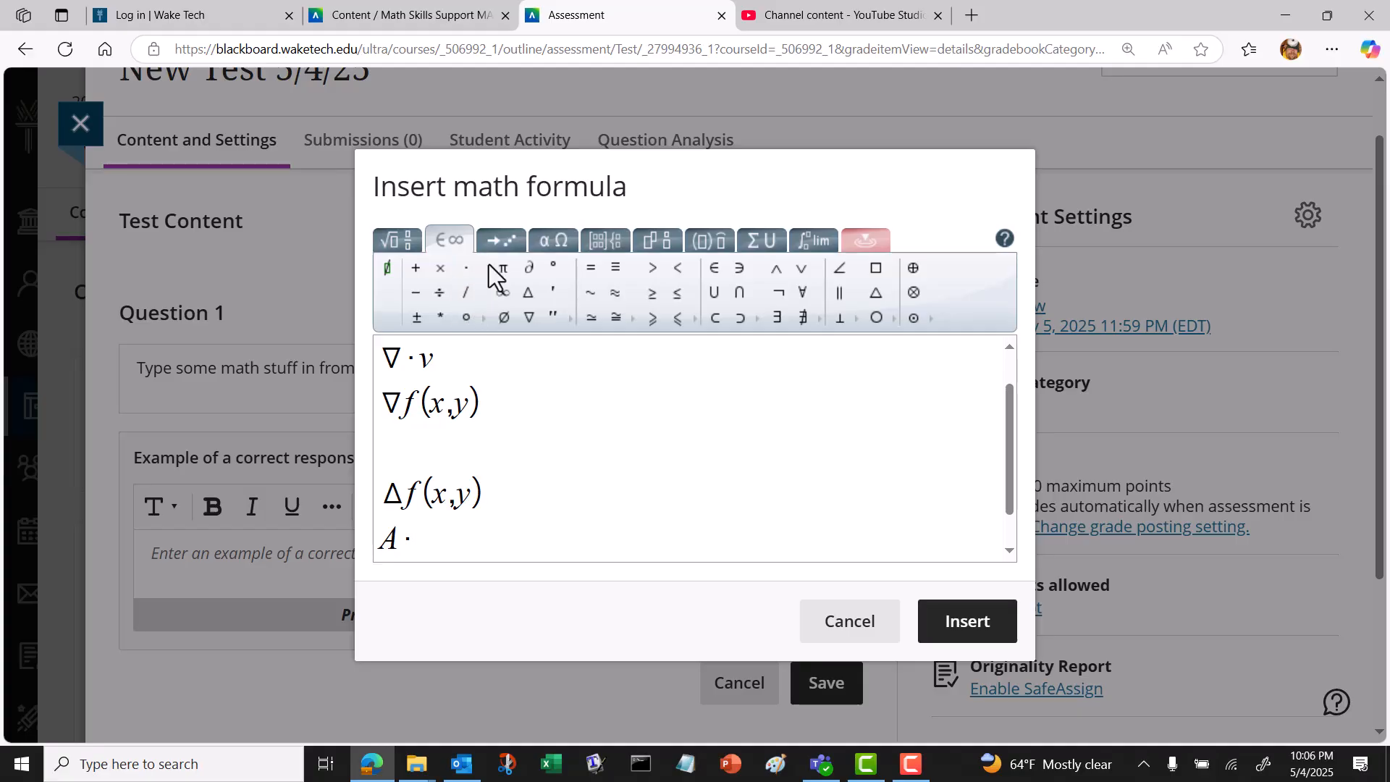
{"action": "left_click", "coordinate": [549, 242]}
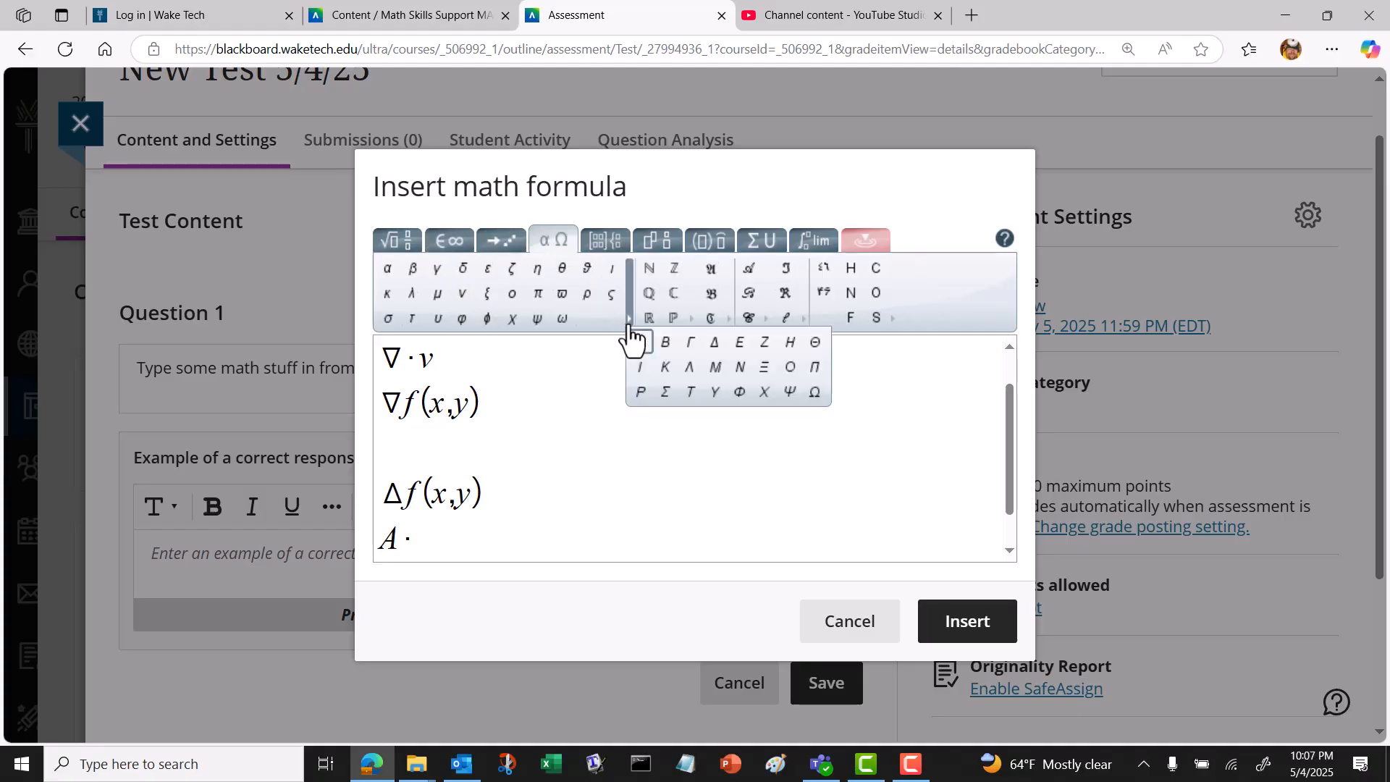
{"action": "mouse_move", "coordinate": [693, 331]}
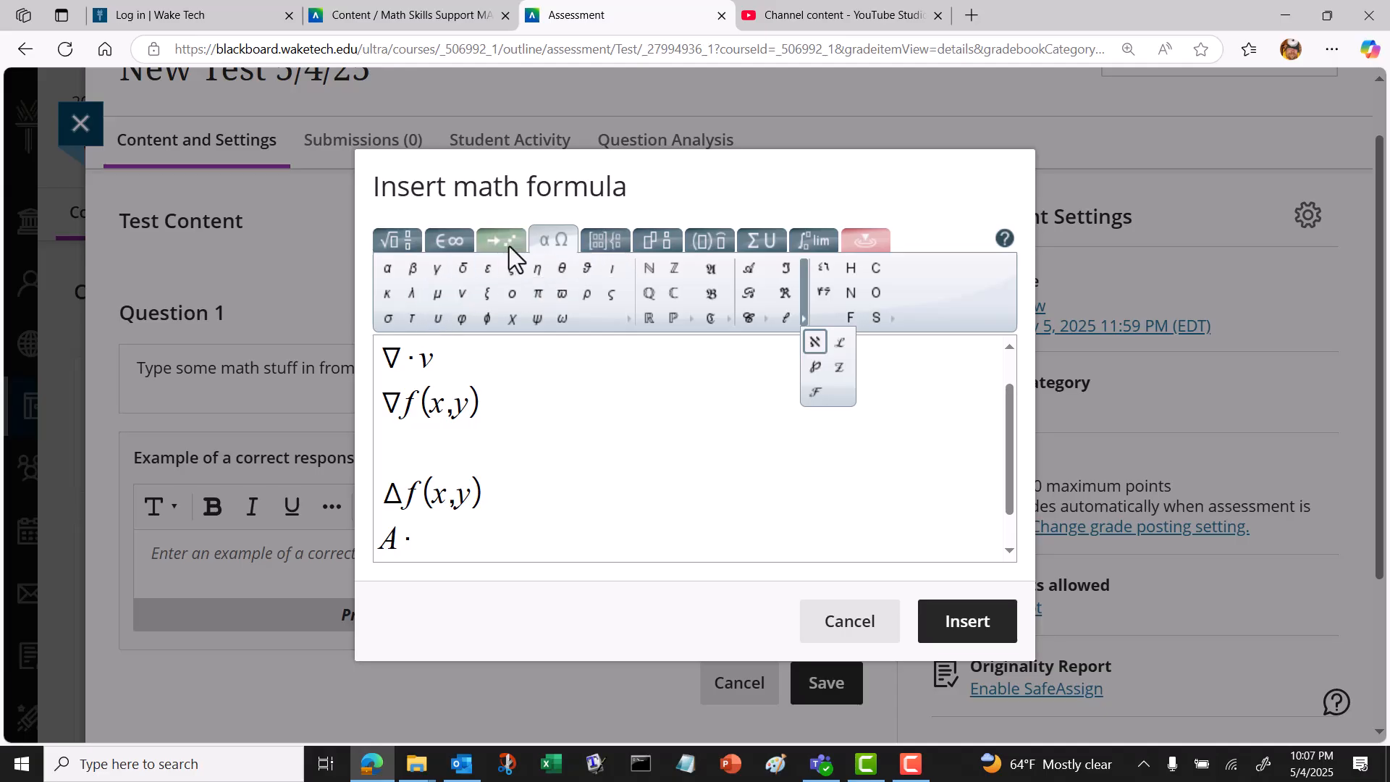
{"action": "left_click", "coordinate": [457, 245]}
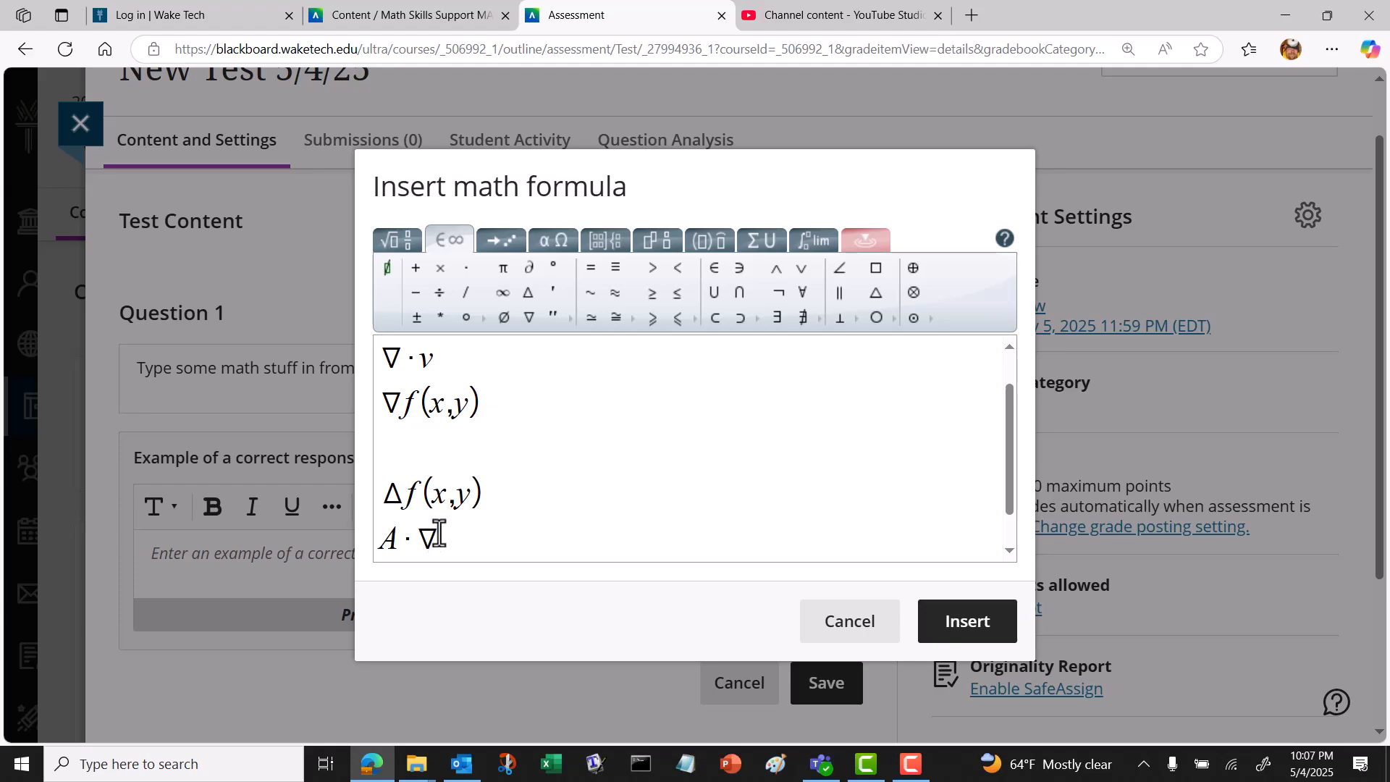
{"action": "key", "text": "Return"}
{"action": "key", "text": "Return"}
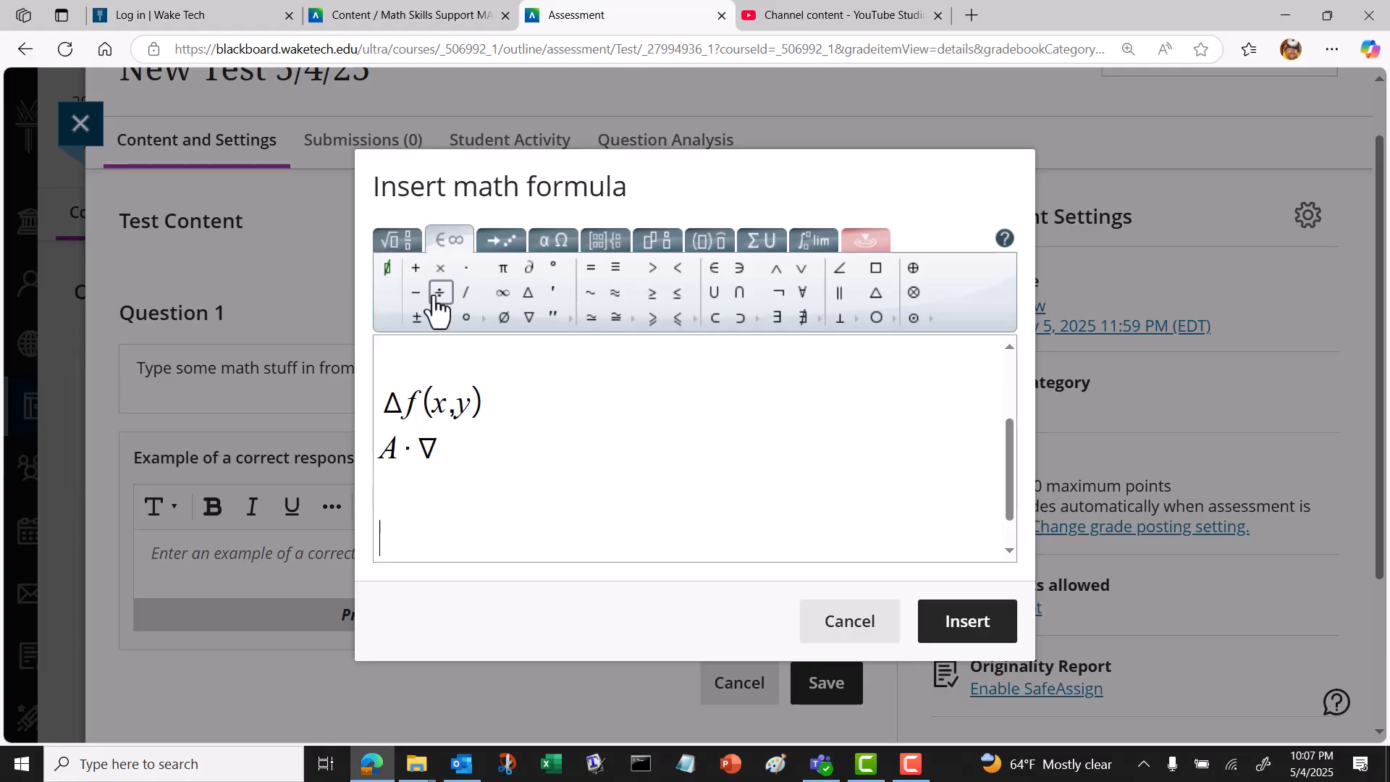
Return to the calculus symbols and clear all the vector operator expressions from the formula editor.
{"action": "left_click", "coordinate": [807, 242]}
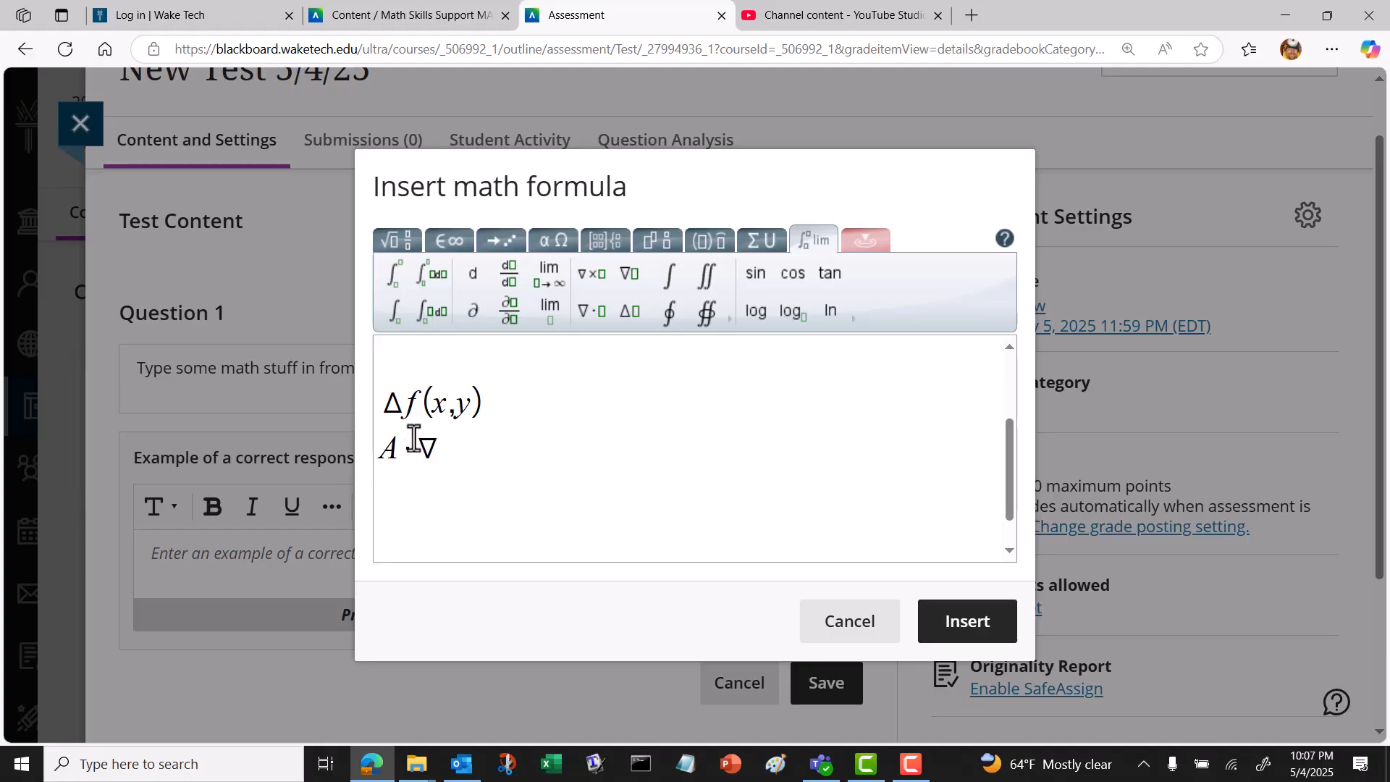
{"action": "scroll", "coordinate": [388, 456], "scroll_direction": "up", "scroll_amount": 2}
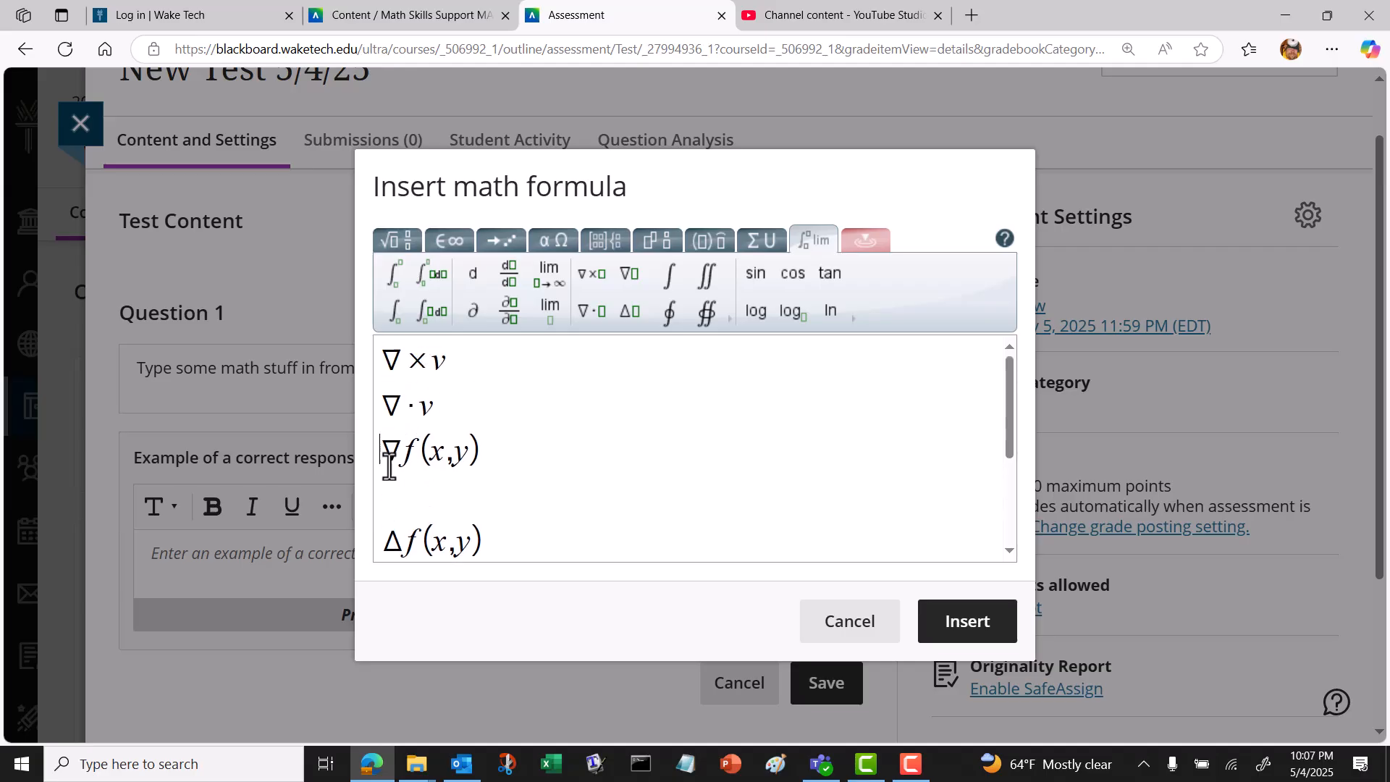
{"action": "key", "text": "ctrl+a"}
{"action": "key", "text": "Delete"}
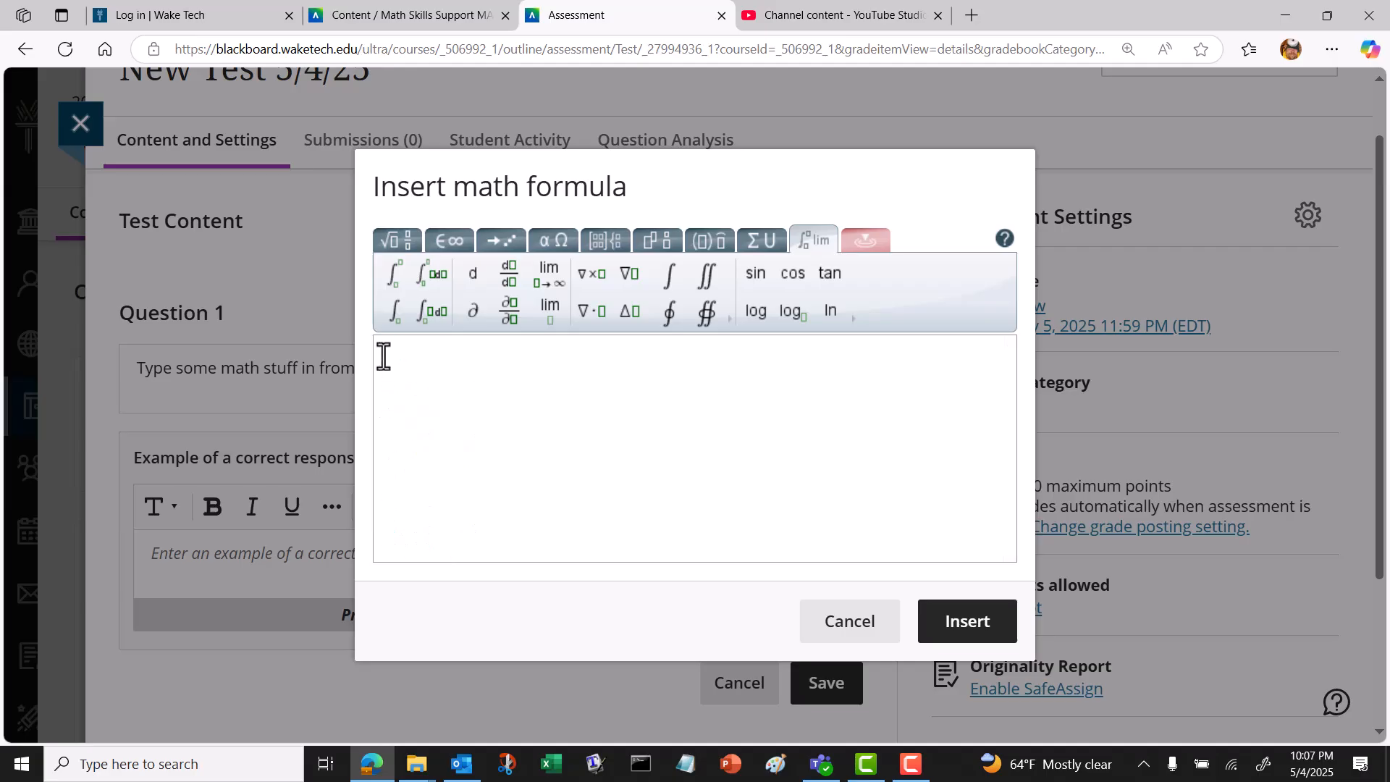
Write the integral ∫f(x)dx and, after a blank line, the double integral ∬f(x,y)dxdy.
{"action": "left_click", "coordinate": [671, 289]}
{"action": "type", "text": "f(x)dx"}
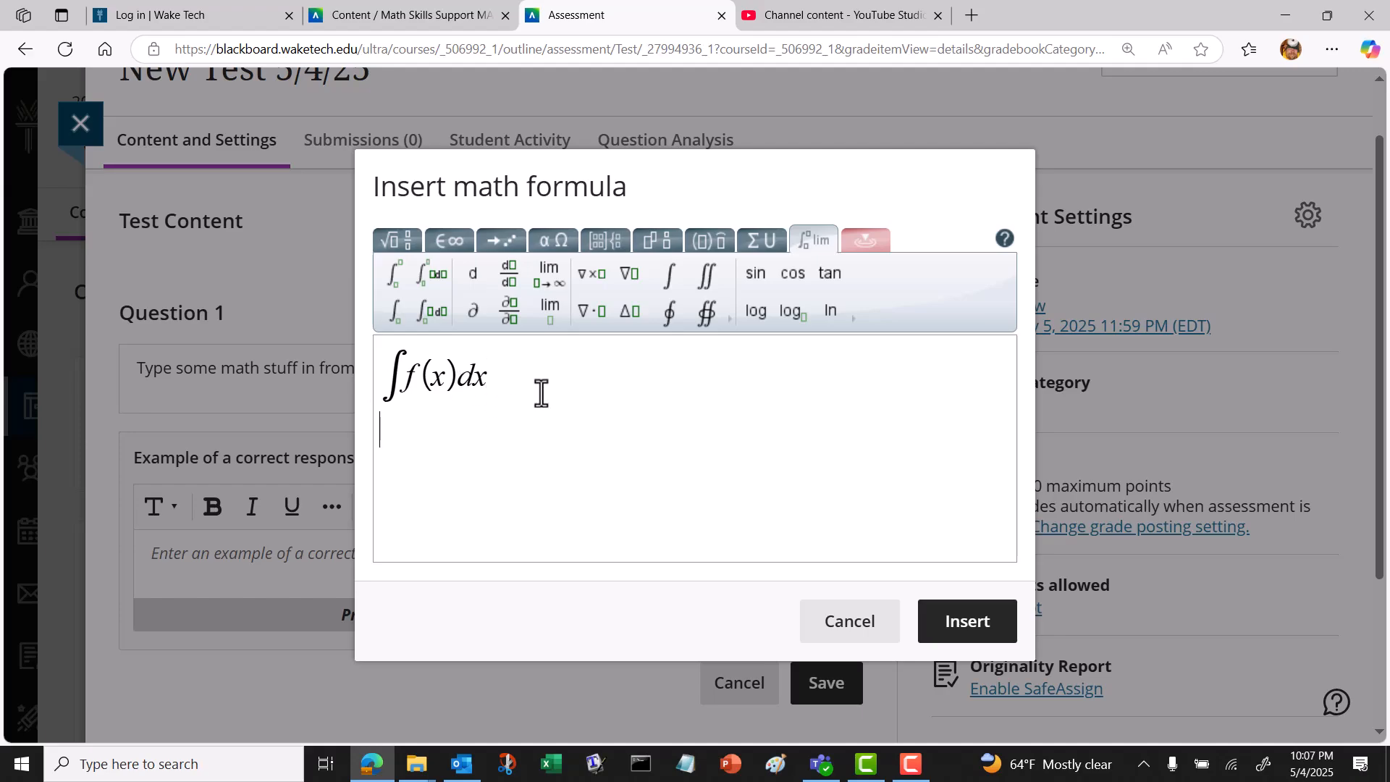
{"action": "key", "text": "Return"}
{"action": "left_click", "coordinate": [712, 294]}
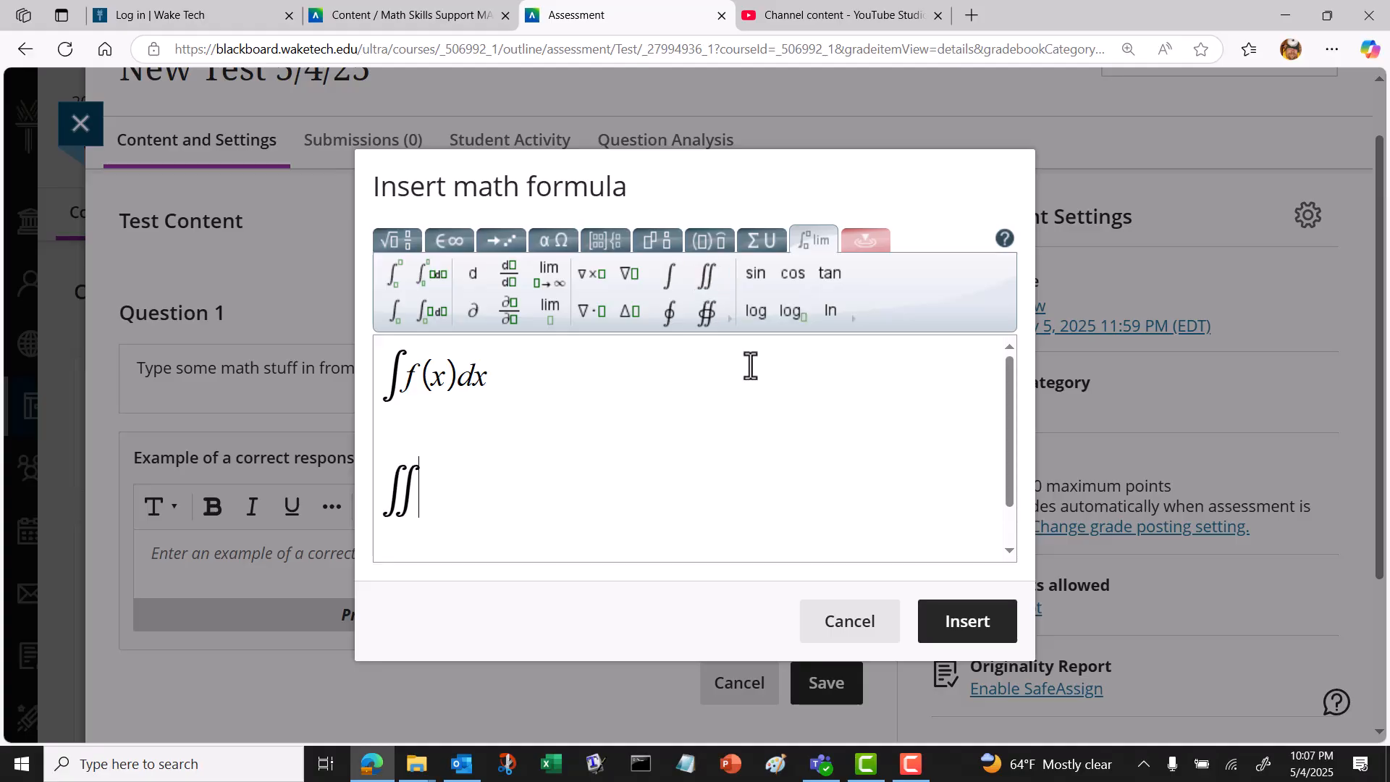
{"action": "type", "text": "f(x,y)dxdy"}
{"action": "key", "text": "Return"}
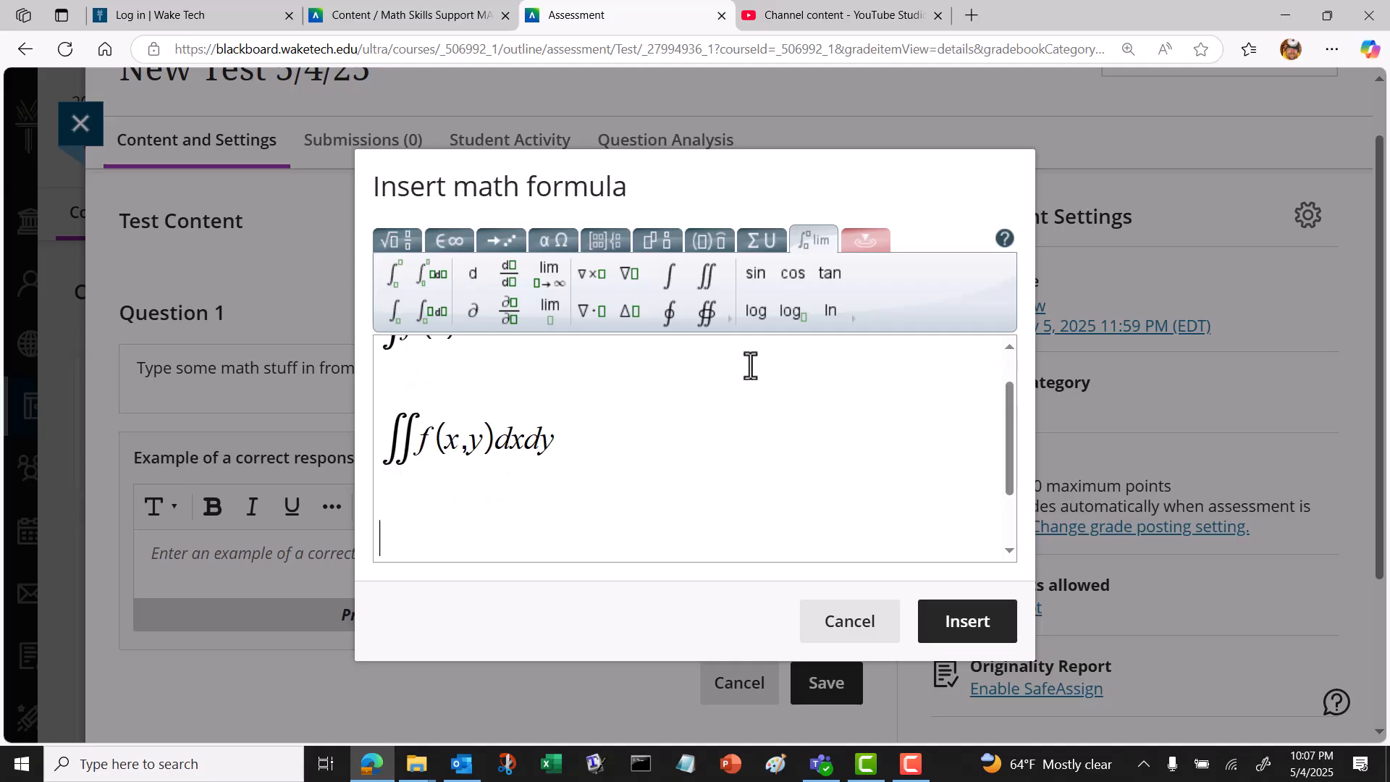
Below the double integral, write the contour integral ∮f(x,y,z) and leave blank lines after it.
{"action": "left_click", "coordinate": [669, 315]}
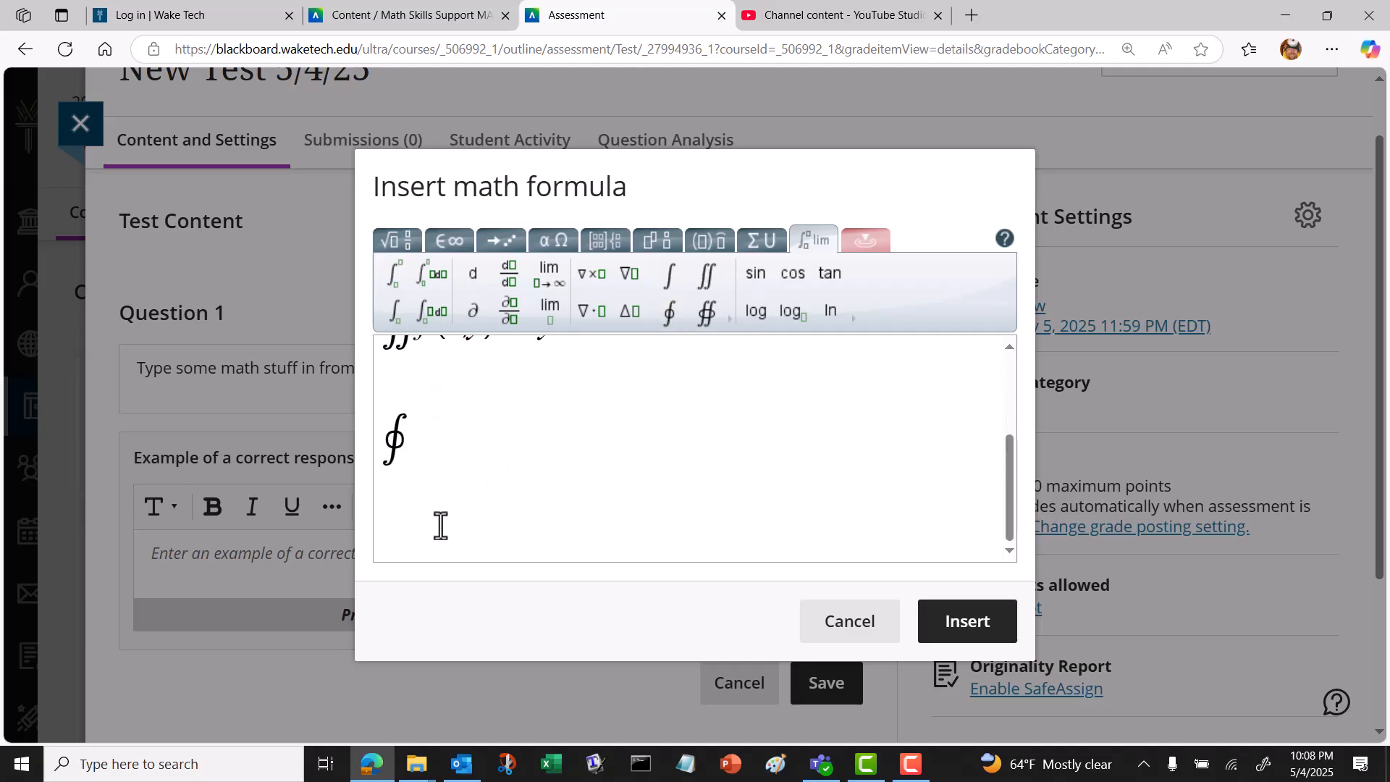
{"action": "type", "text": "f(x,y,z)"}
{"action": "key", "text": "Return"}
{"action": "key", "text": "Return"}
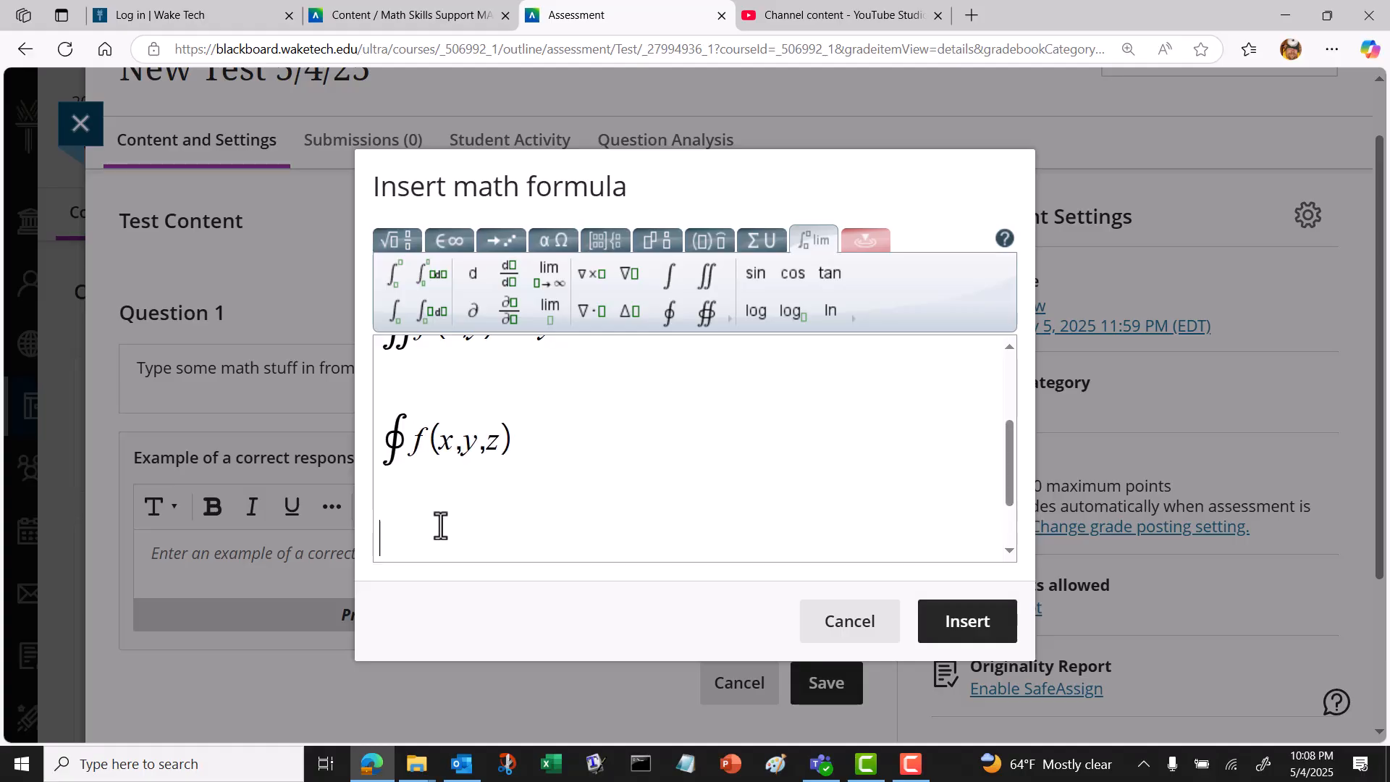
Below the contour integral, write the closed surface integral ∯f(x,y)dxdy.
{"action": "left_click", "coordinate": [706, 311]}
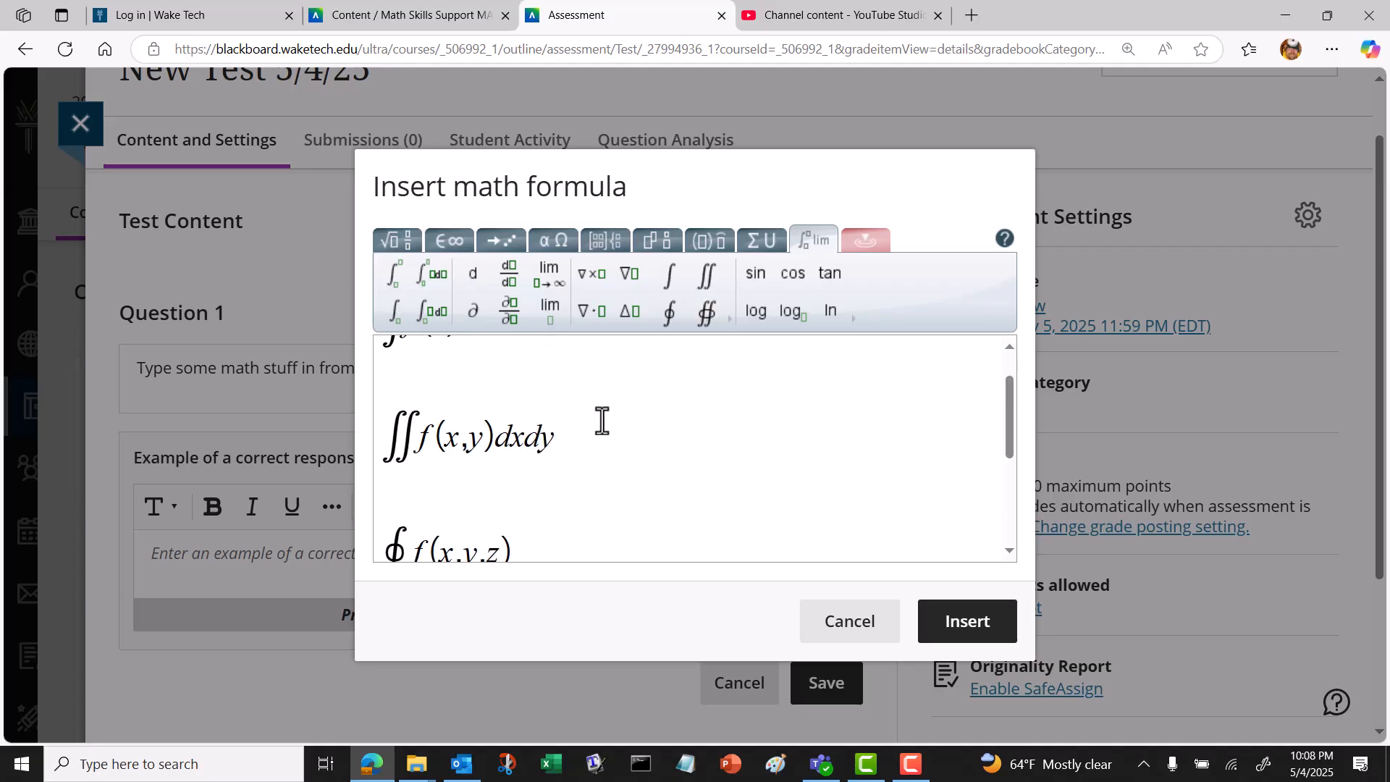
{"action": "scroll", "coordinate": [534, 490], "scroll_direction": "down", "scroll_amount": 3}
{"action": "type", "text": "f(x,y)dxdy"}
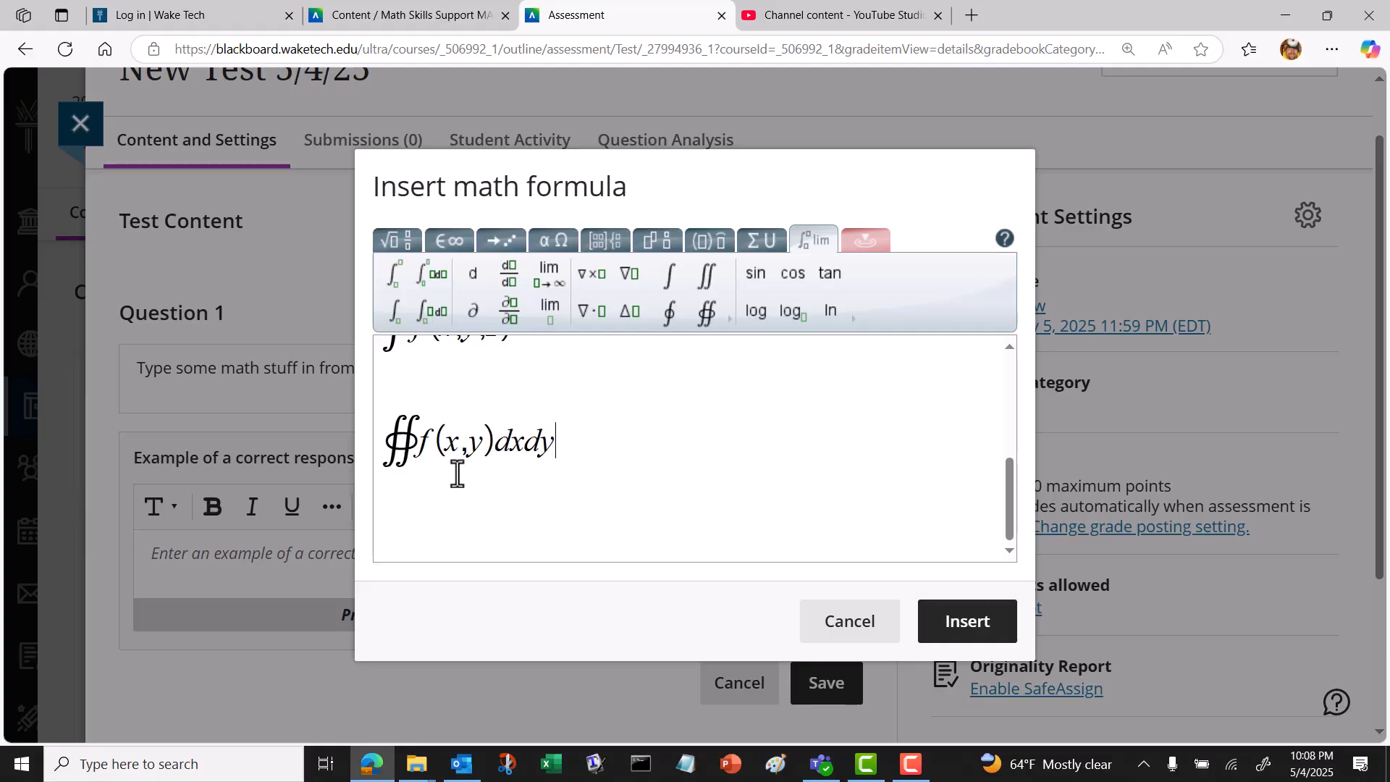
{"action": "key", "text": "Return"}
{"action": "scroll", "coordinate": [472, 471], "scroll_direction": "up", "scroll_amount": 3}
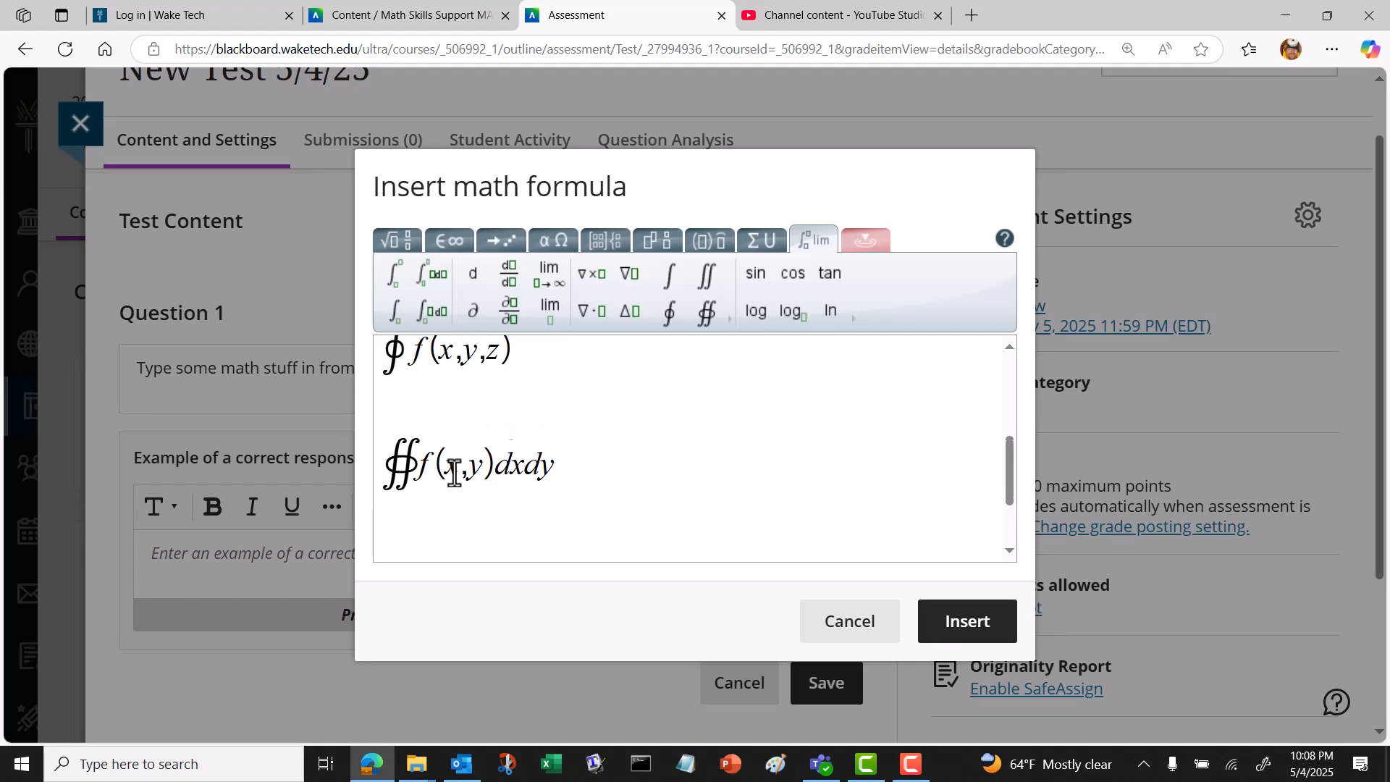
Append dxdydz to the contour integral ∮f(x,y,z), and write the triple integral ∭f(x,y,z)dxdydz below the closed surface integral.
{"action": "left_click", "coordinate": [531, 507]}
{"action": "type", "text": "dxdydz"}
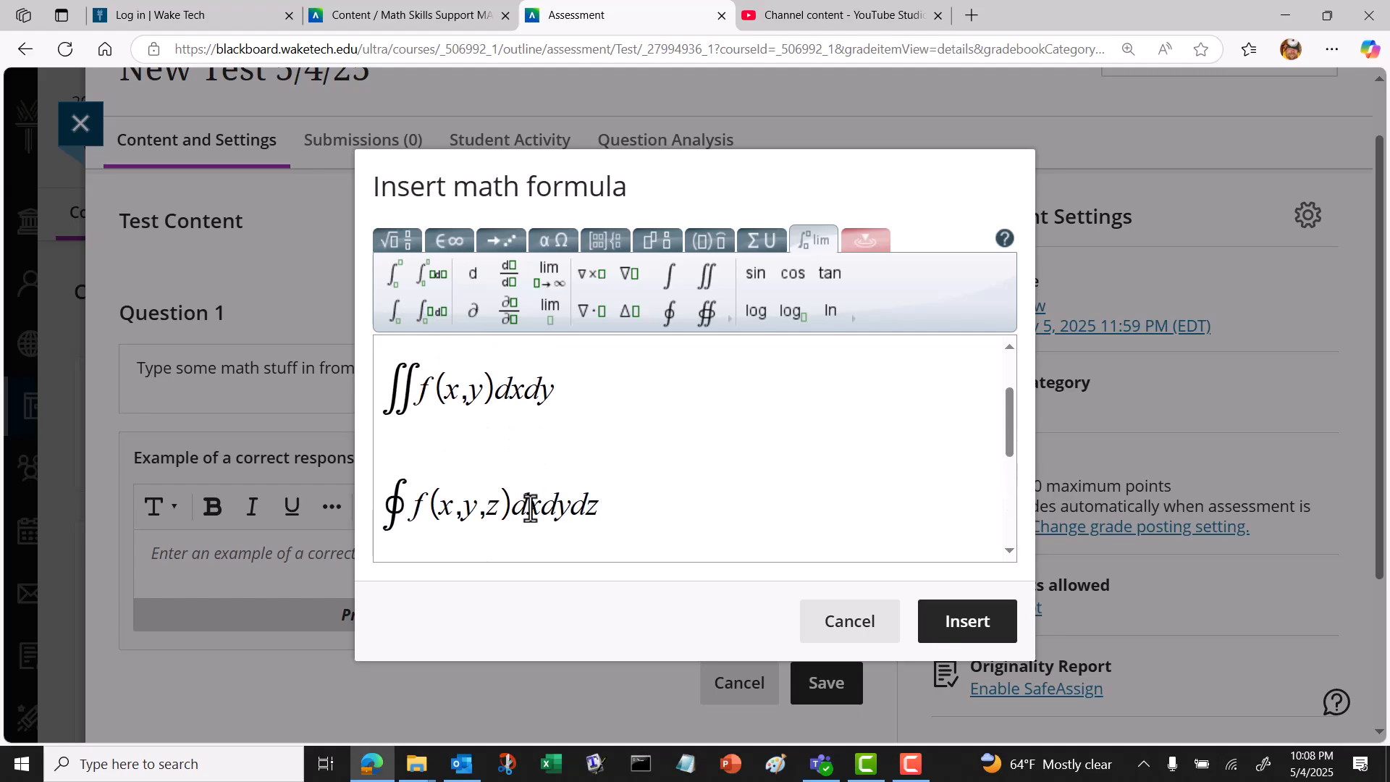
{"action": "scroll", "coordinate": [529, 508], "scroll_direction": "down", "scroll_amount": 3}
{"action": "left_click", "coordinate": [441, 458]}
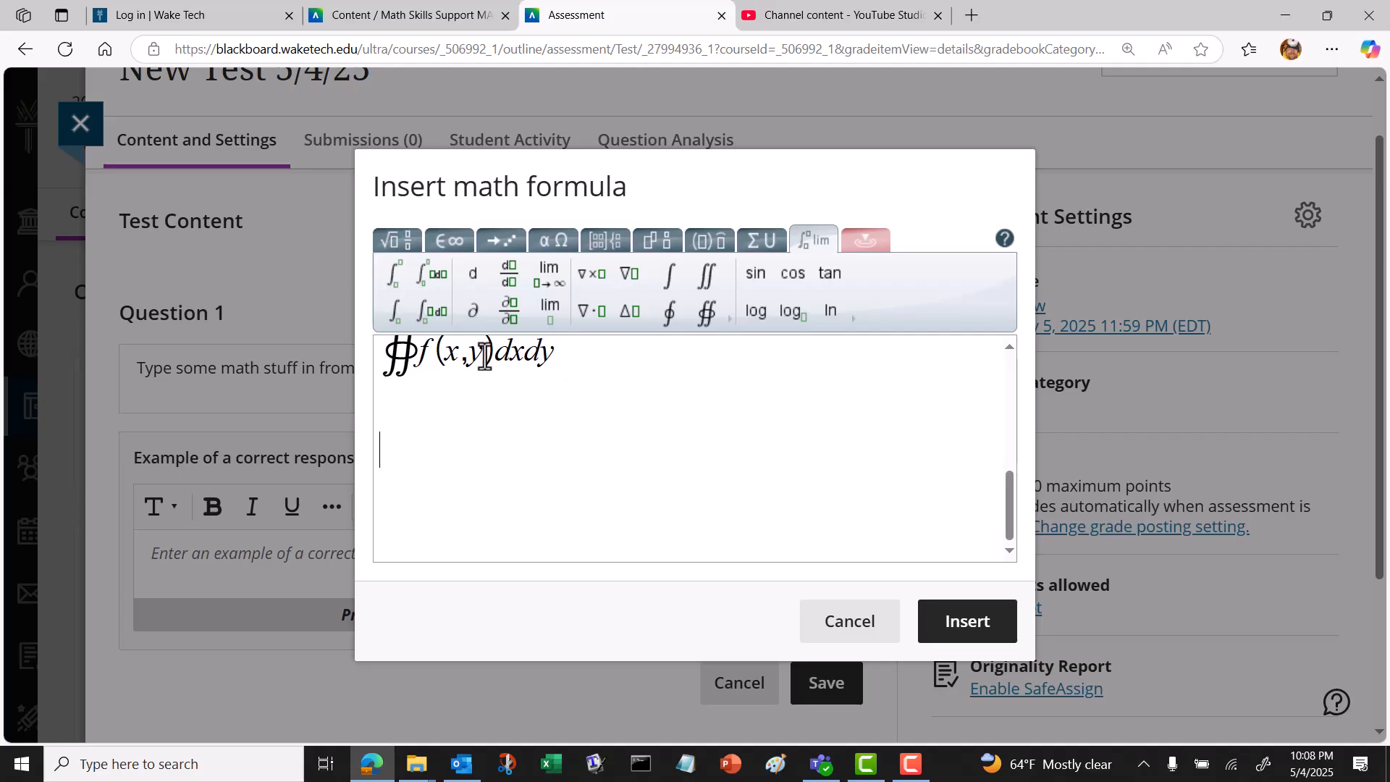
{"action": "left_click", "coordinate": [729, 330]}
{"action": "left_click", "coordinate": [753, 353]}
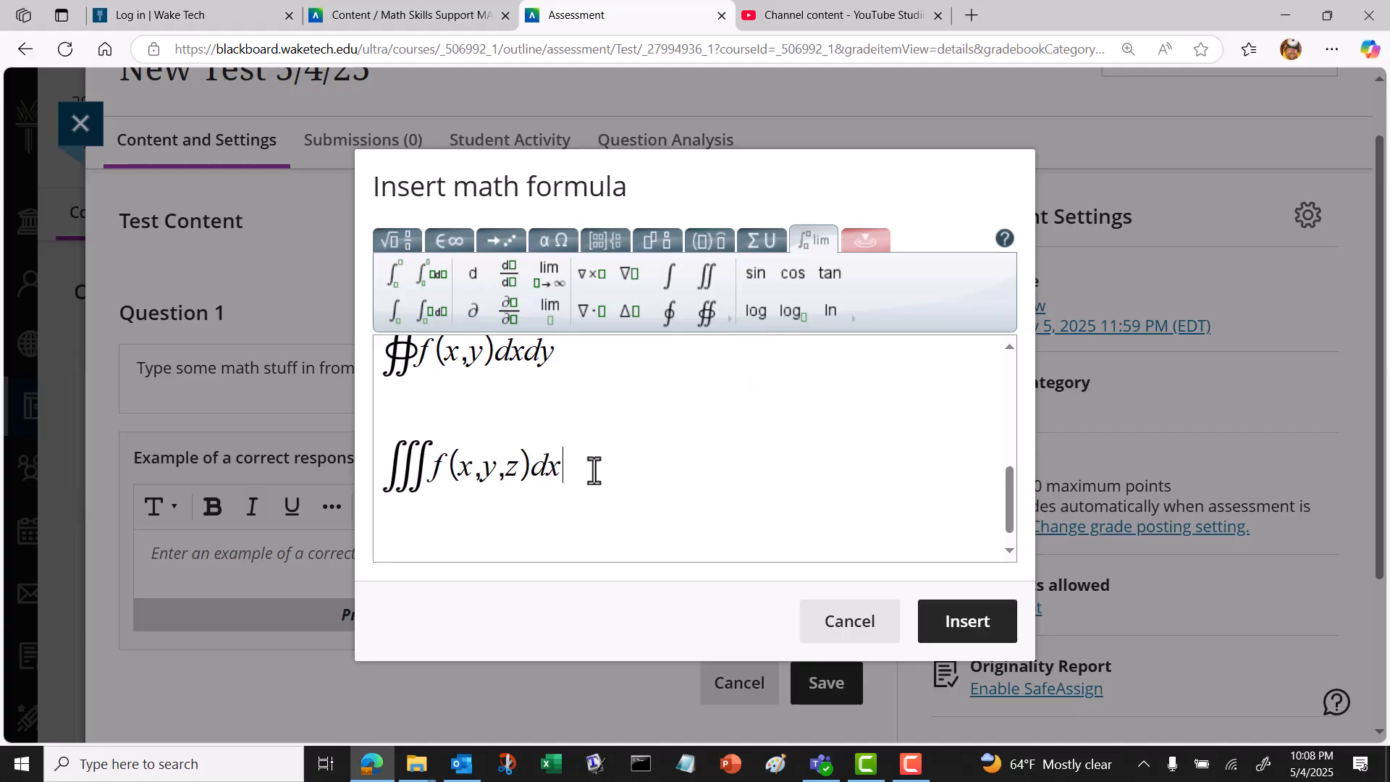
{"action": "type", "text": "dx"}
{"action": "key", "text": "Return"}
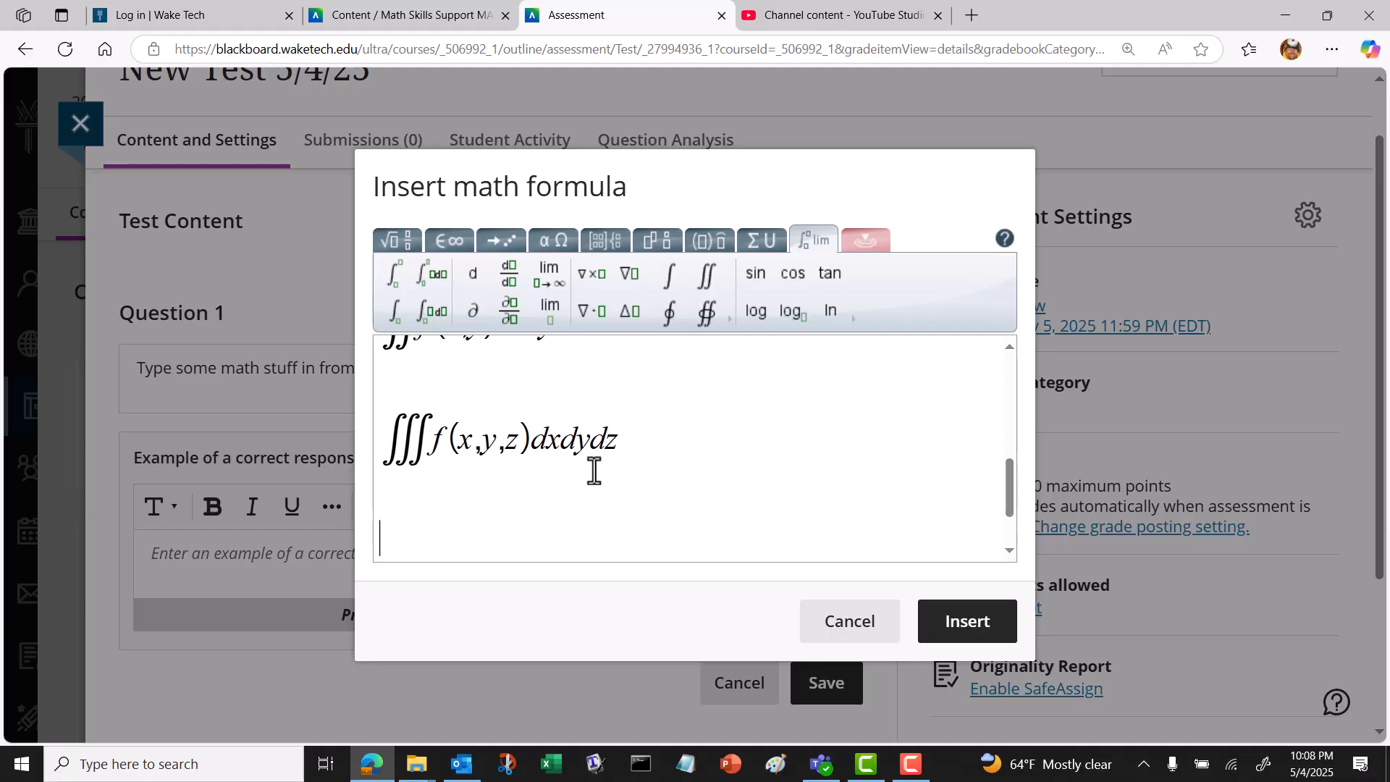
Below the triple integral, write the closed volume integral ∰f(x,y,z)dxdydz.
{"action": "left_click", "coordinate": [729, 324]}
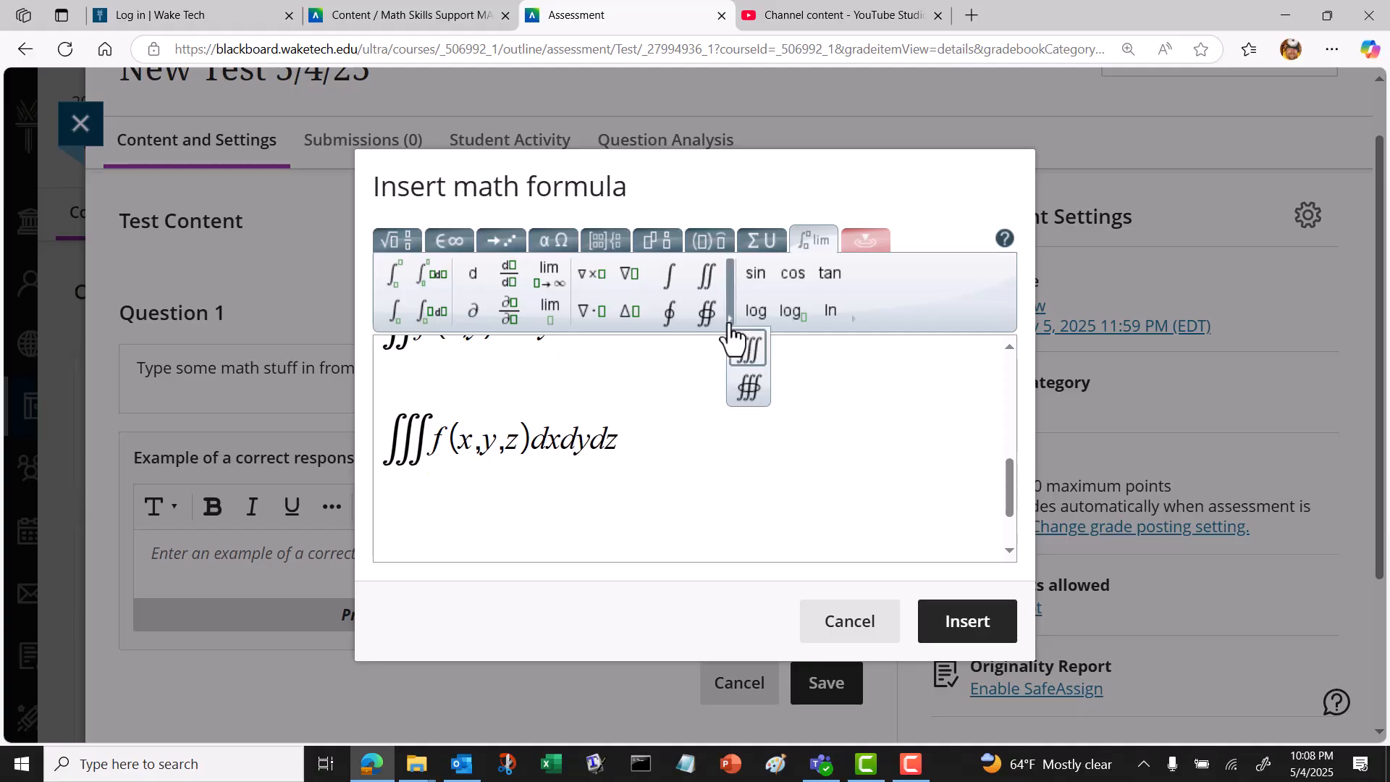
{"action": "left_click", "coordinate": [756, 397]}
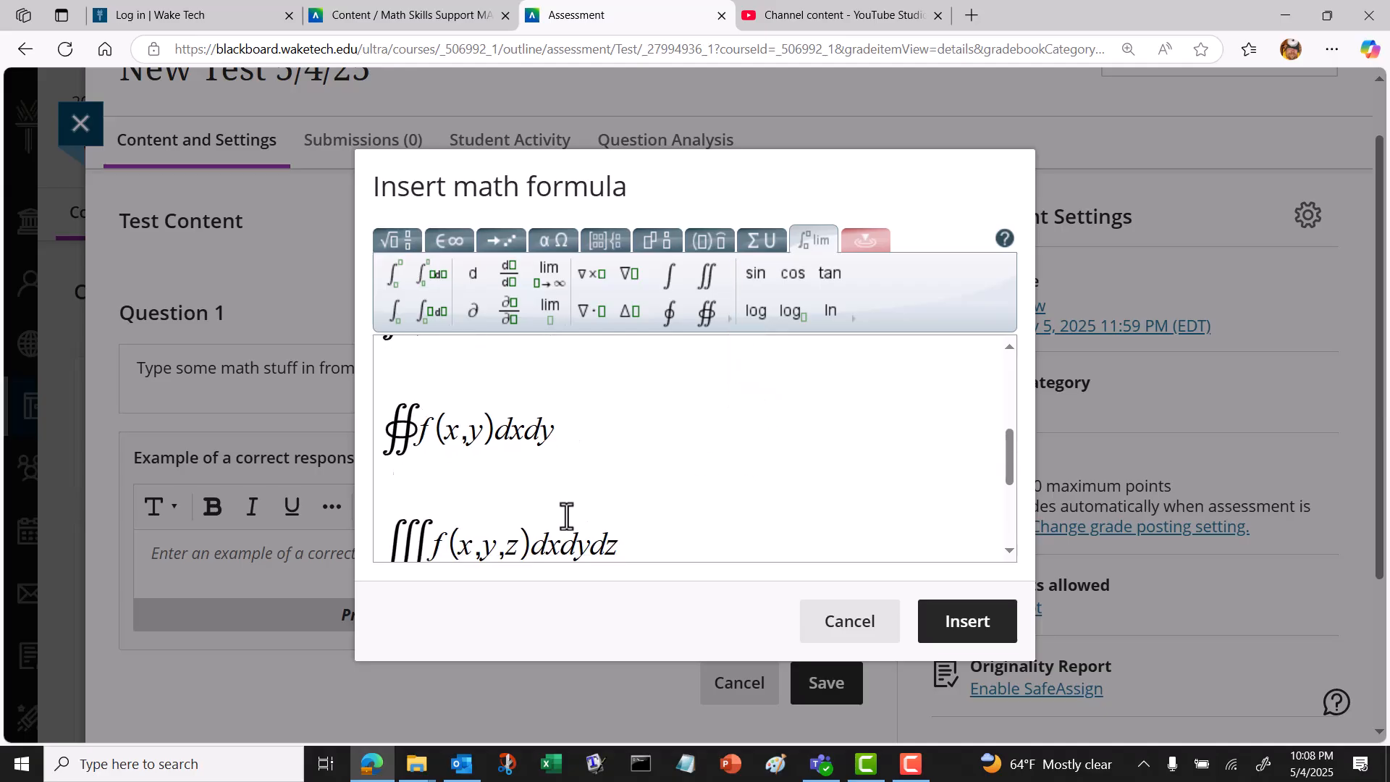
{"action": "scroll", "coordinate": [558, 507], "scroll_direction": "down", "scroll_amount": 3}
{"action": "type", "text": "f(x,y,z)dxdydz"}
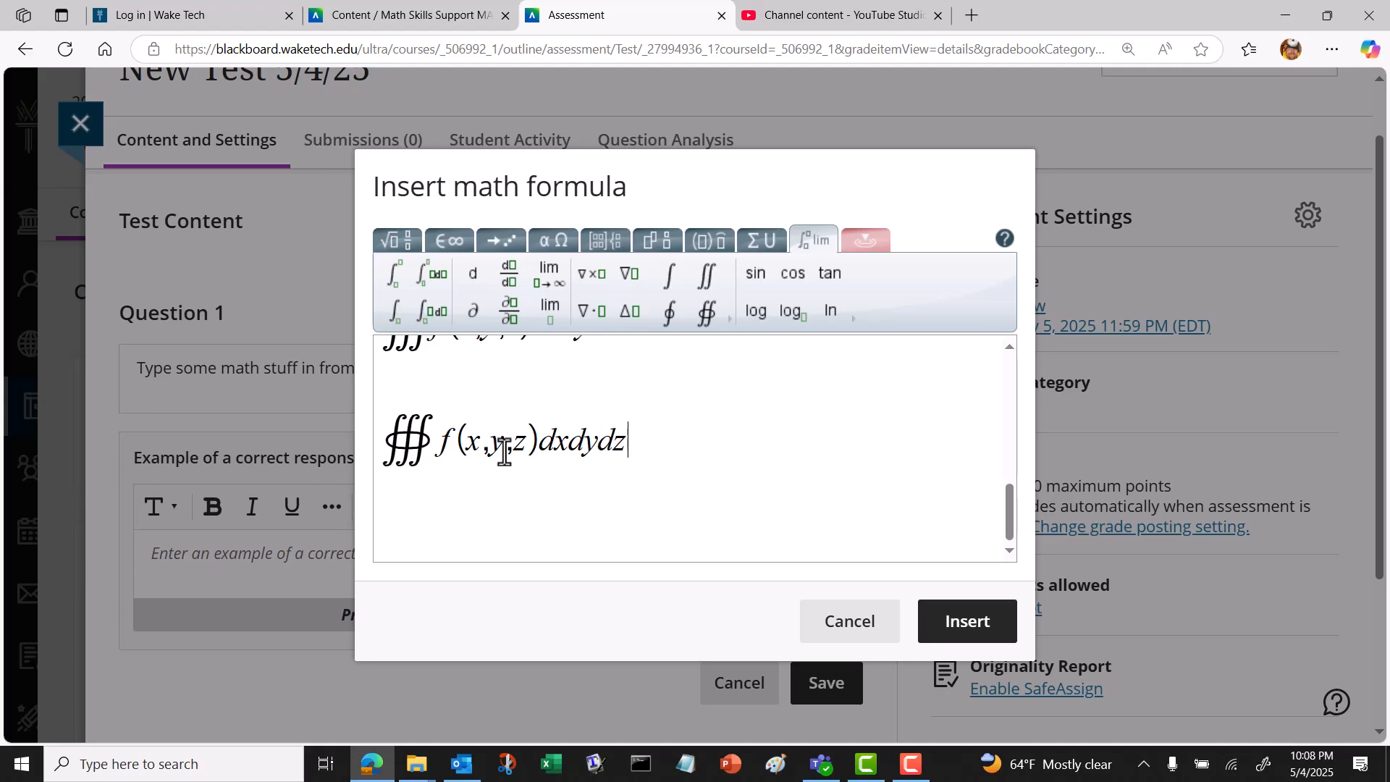
{"action": "key", "text": "Return"}
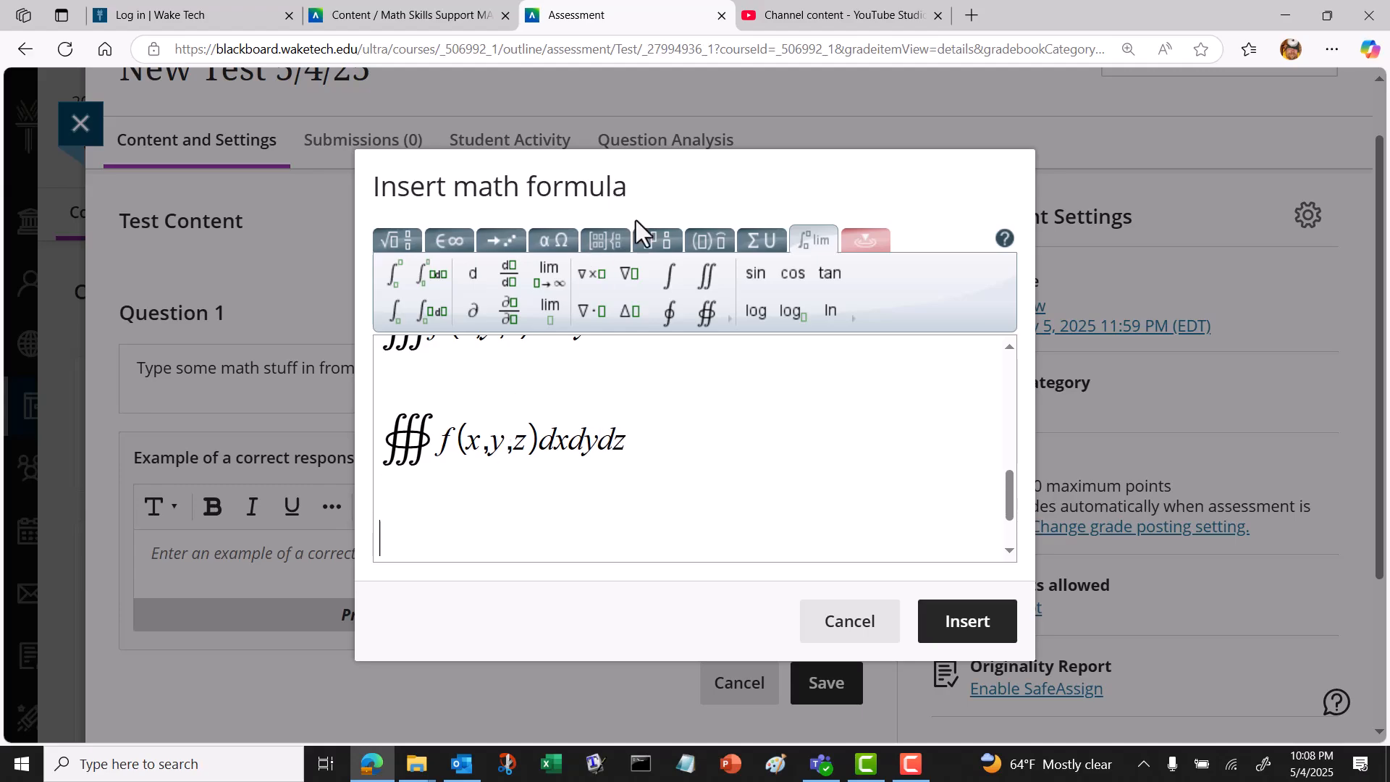
{"action": "left_click", "coordinate": [728, 324]}
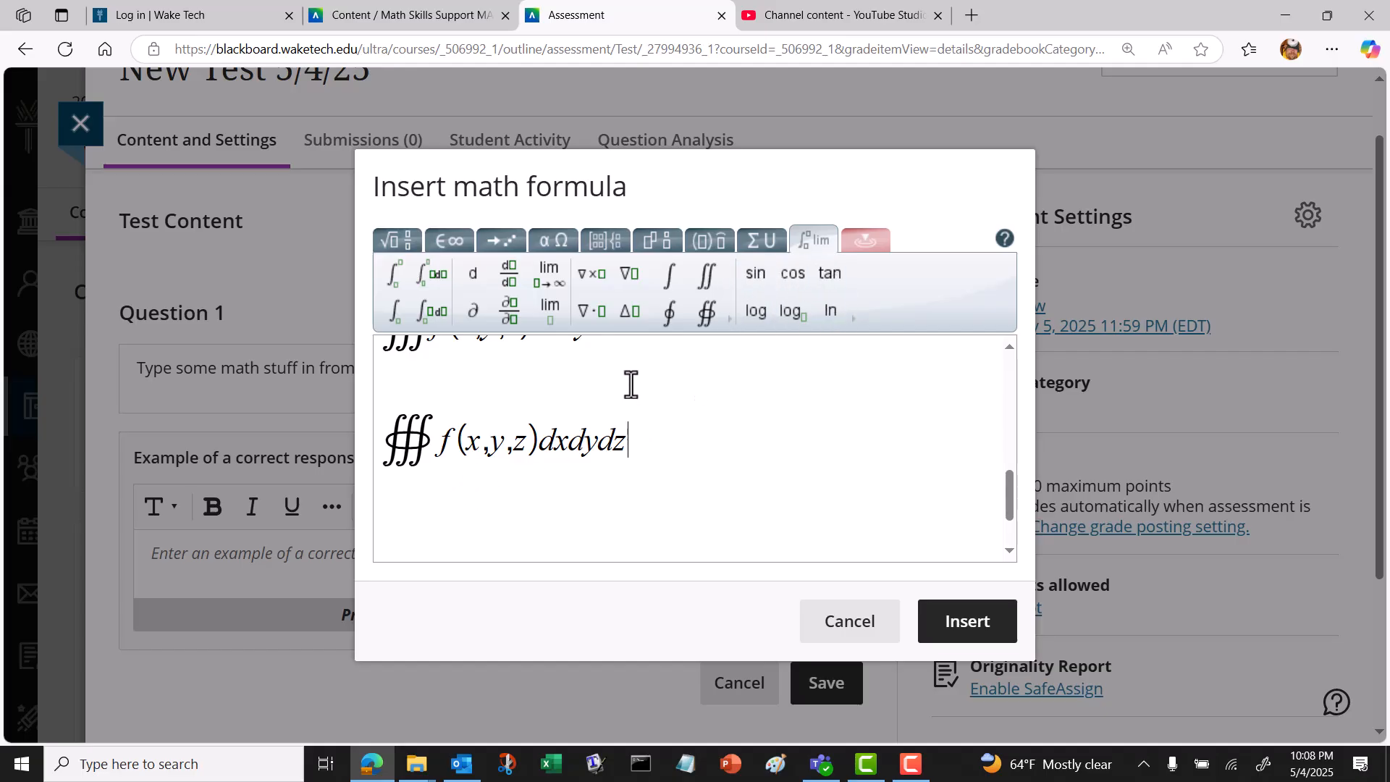
Clear all the integral expressions from the formula editor.
{"action": "scroll", "coordinate": [630, 388], "scroll_direction": "up", "scroll_amount": 10}
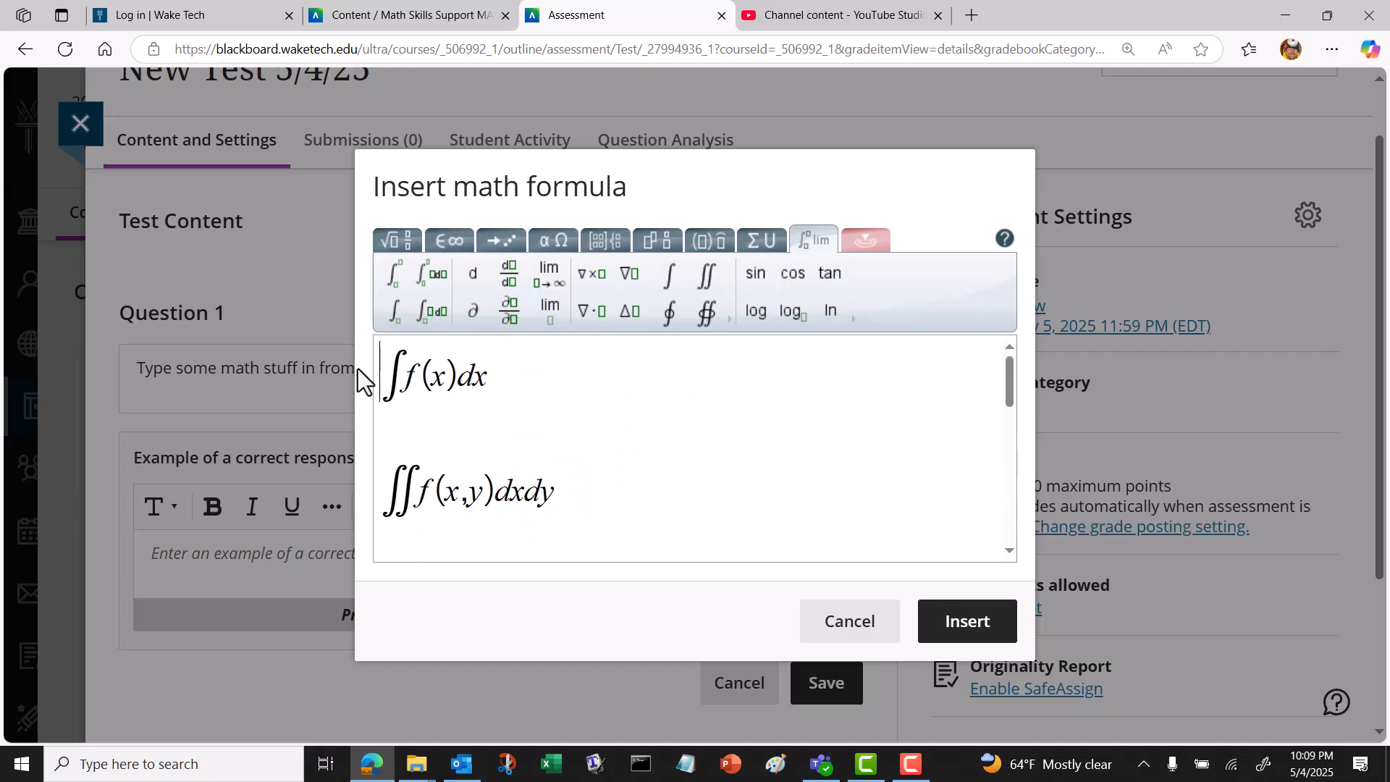
{"action": "key", "text": "ctrl+a"}
{"action": "key", "text": "Delete"}
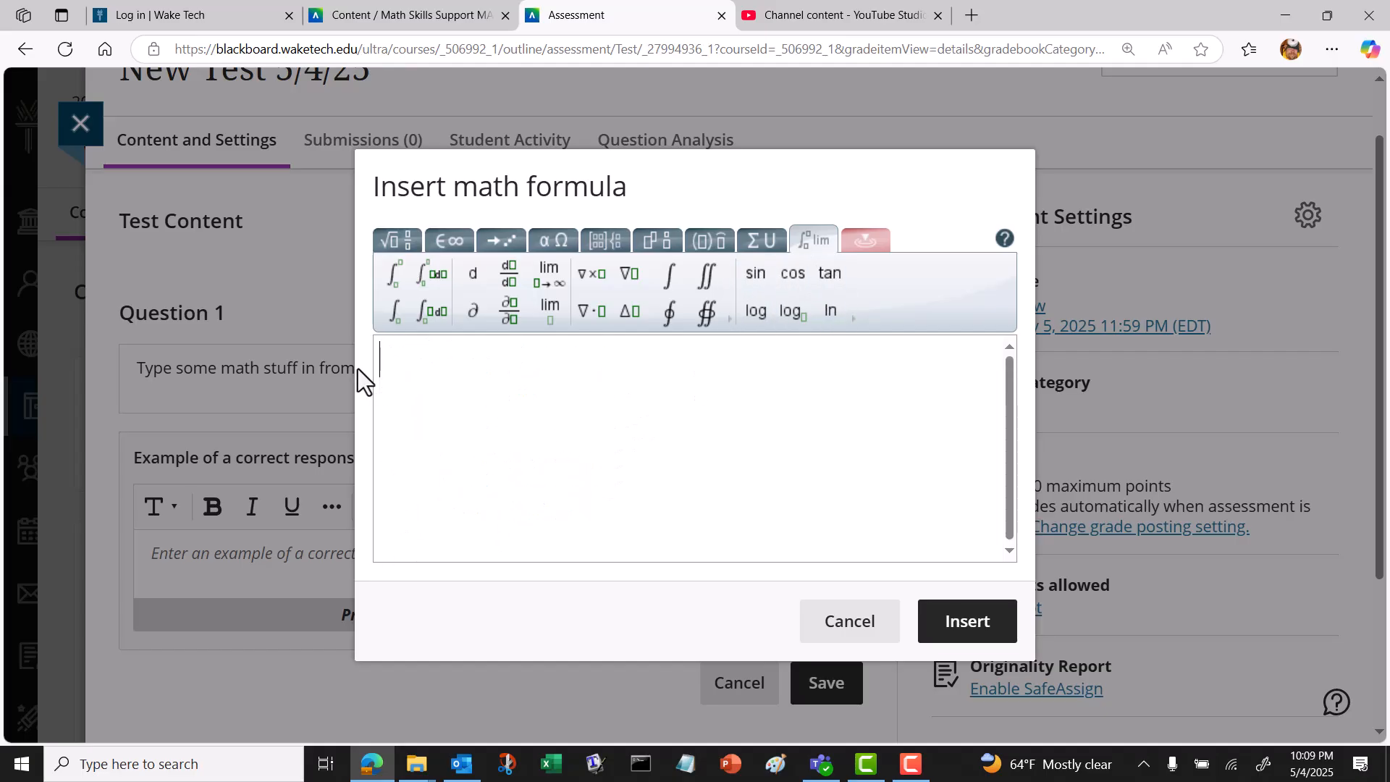
Write the trigonometric functions sin(x), cos(x) and tan(x), each on its own line.
{"action": "left_click", "coordinate": [759, 283]}
{"action": "type", "text": "x"}
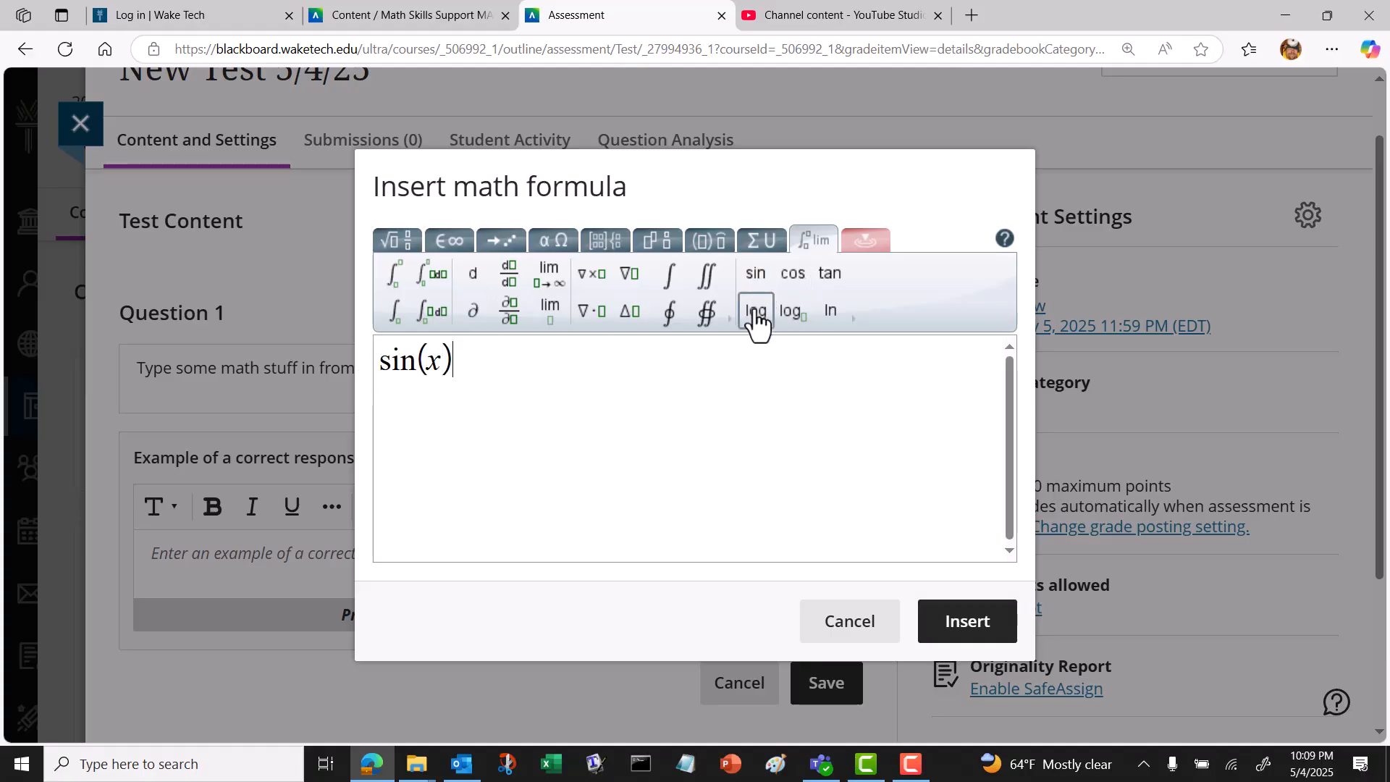
{"action": "key", "text": "Return"}
{"action": "left_click", "coordinate": [795, 279]}
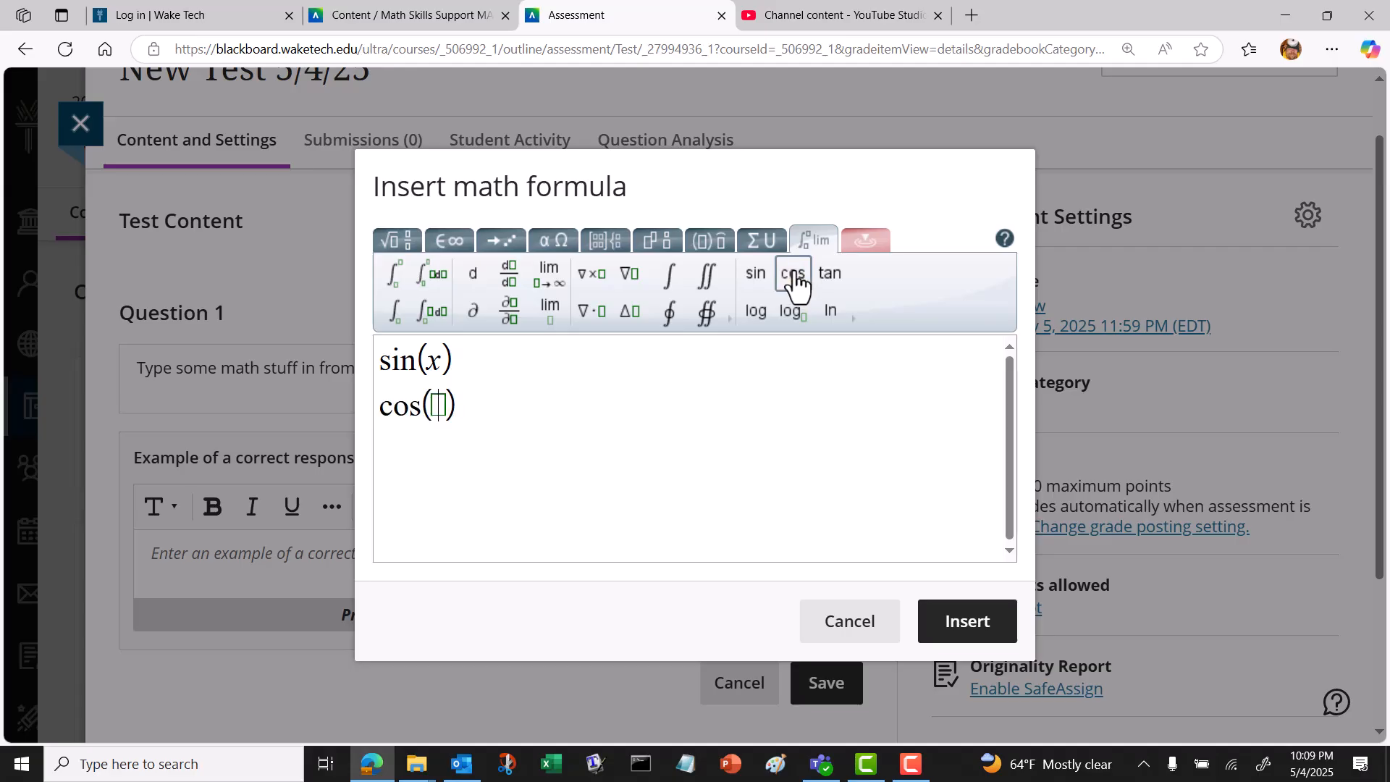
{"action": "type", "text": "x"}
{"action": "key", "text": "Return"}
{"action": "left_click", "coordinate": [831, 288]}
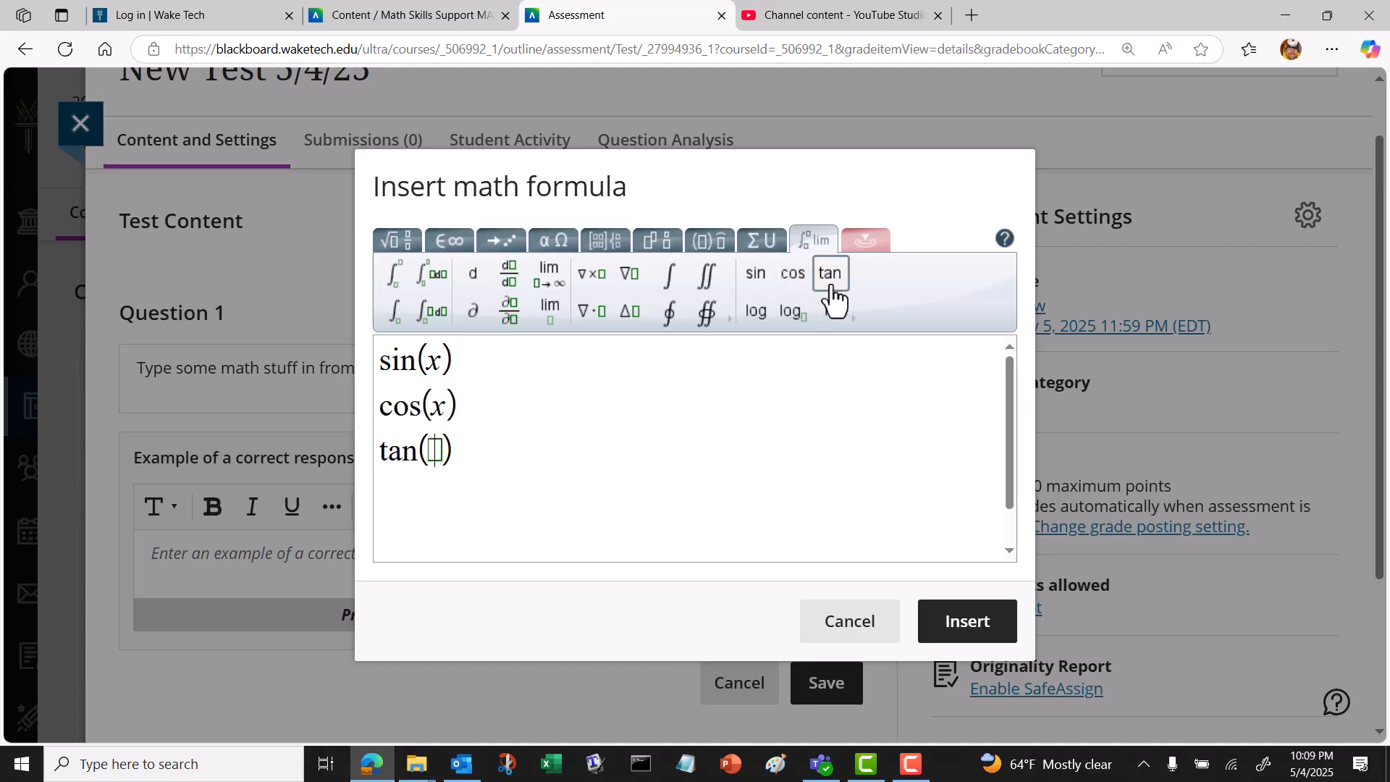
{"action": "type", "text": "x"}
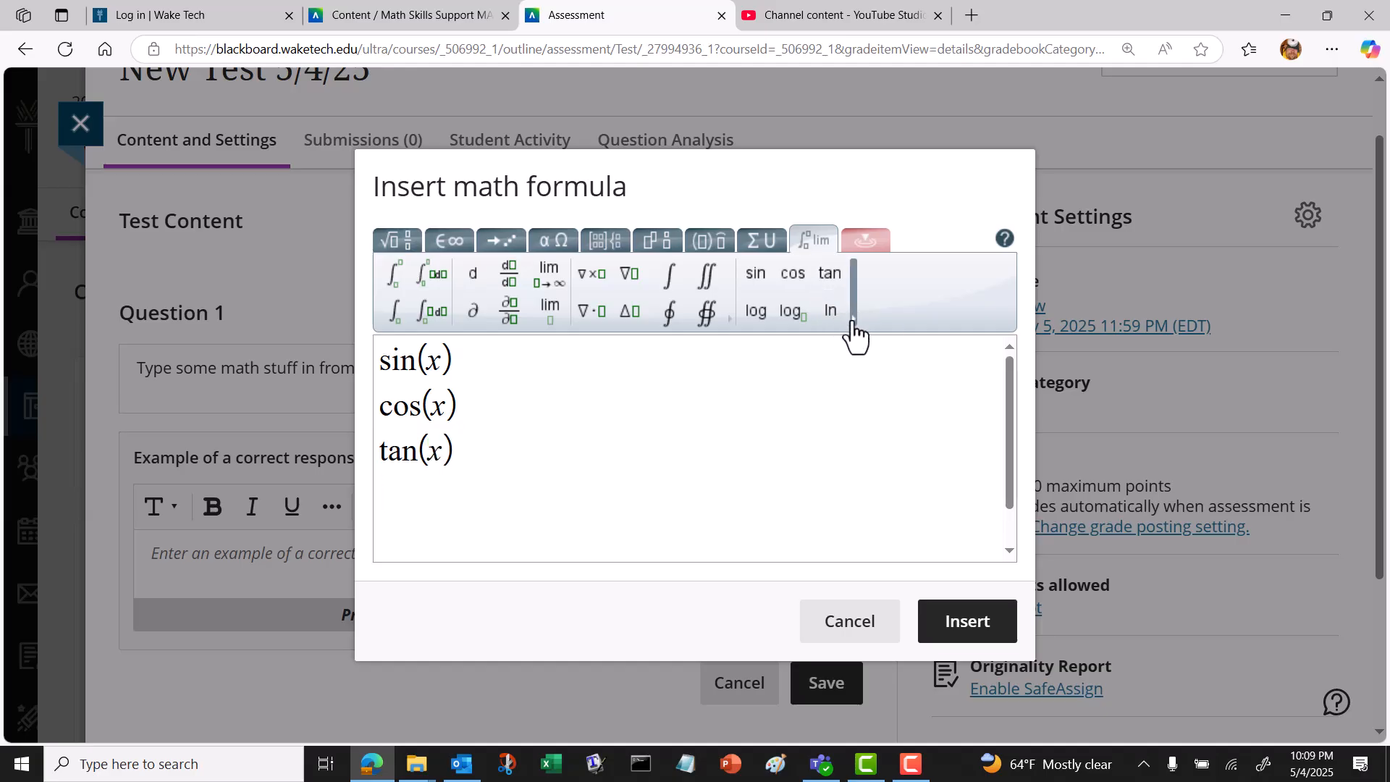
On the line below tan(x), write the cosecant function csc(x).
{"action": "left_click", "coordinate": [853, 320]}
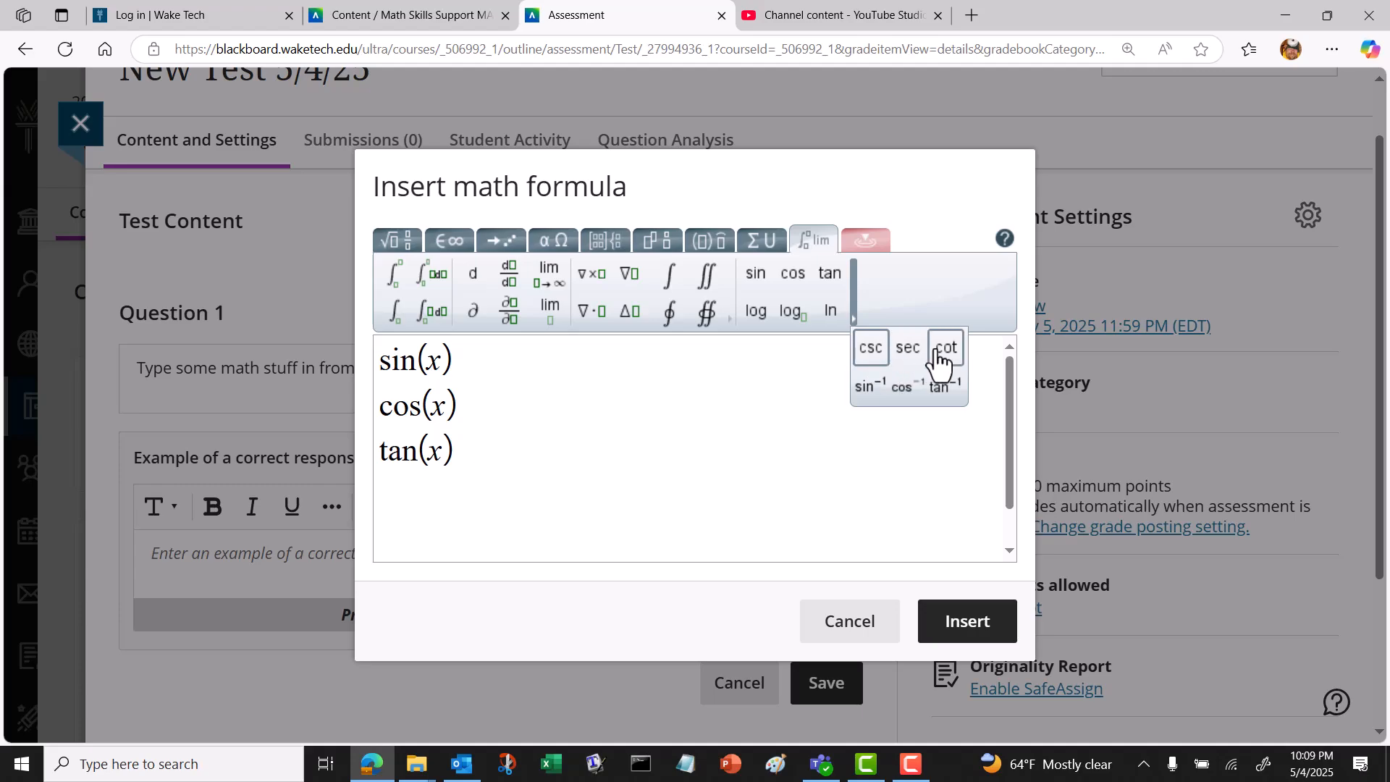
{"action": "left_click", "coordinate": [870, 349]}
{"action": "type", "text": "x"}
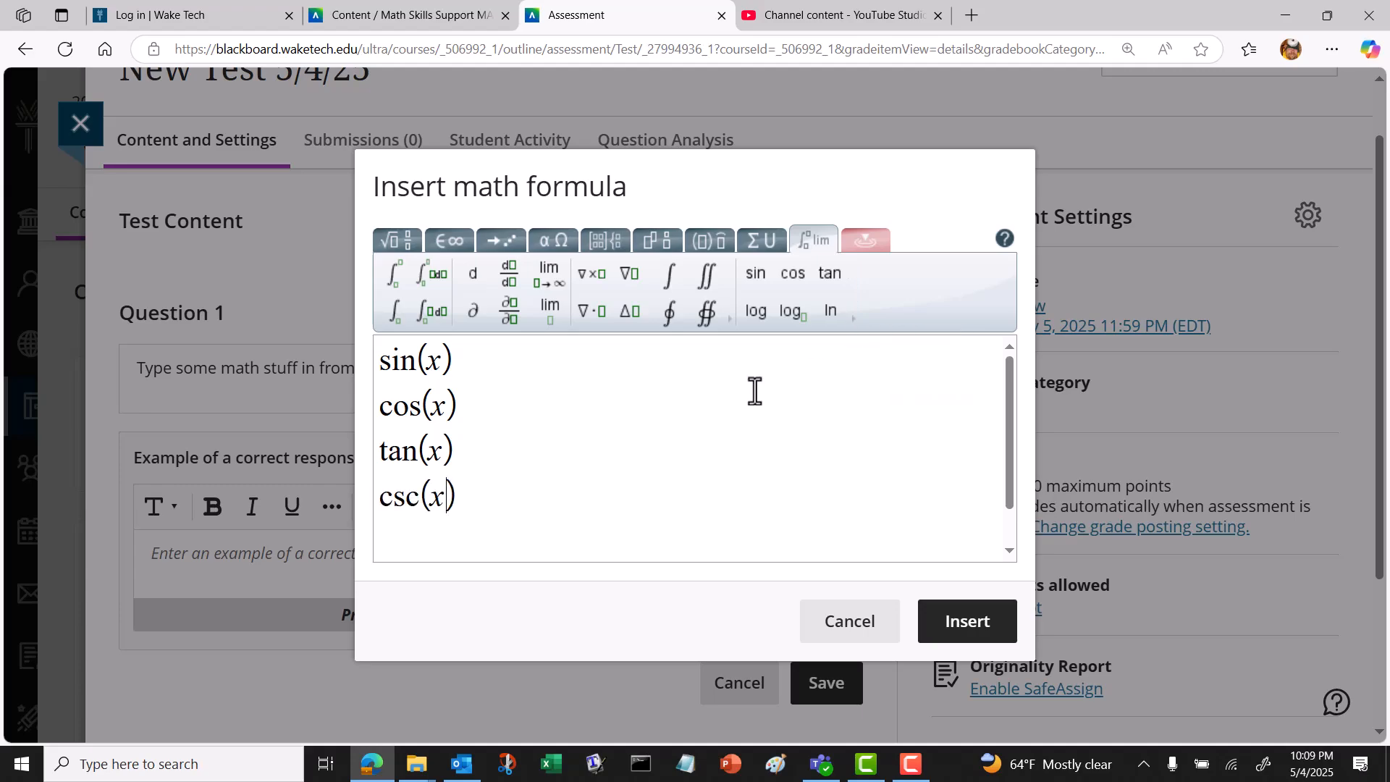
{"action": "left_click", "coordinate": [853, 320]}
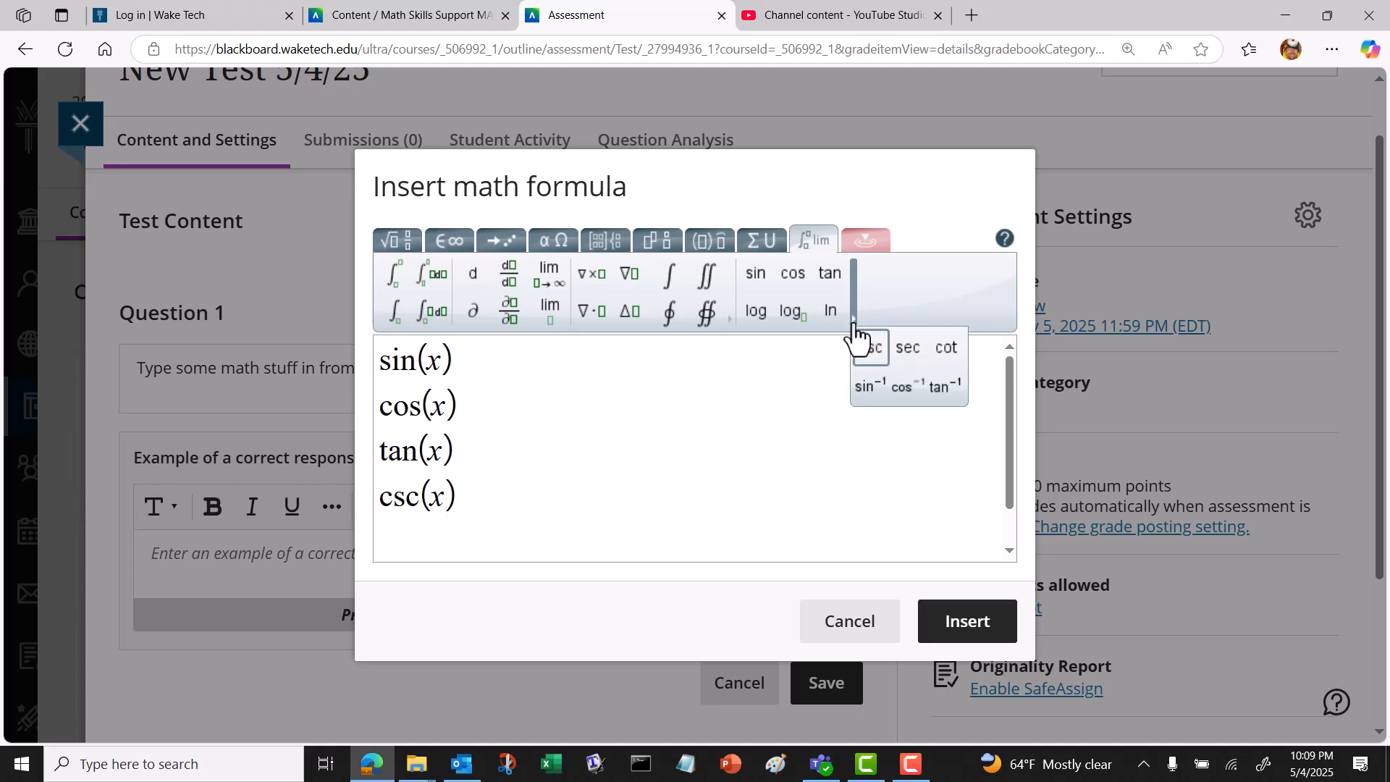
{"action": "left_click", "coordinate": [915, 356]}
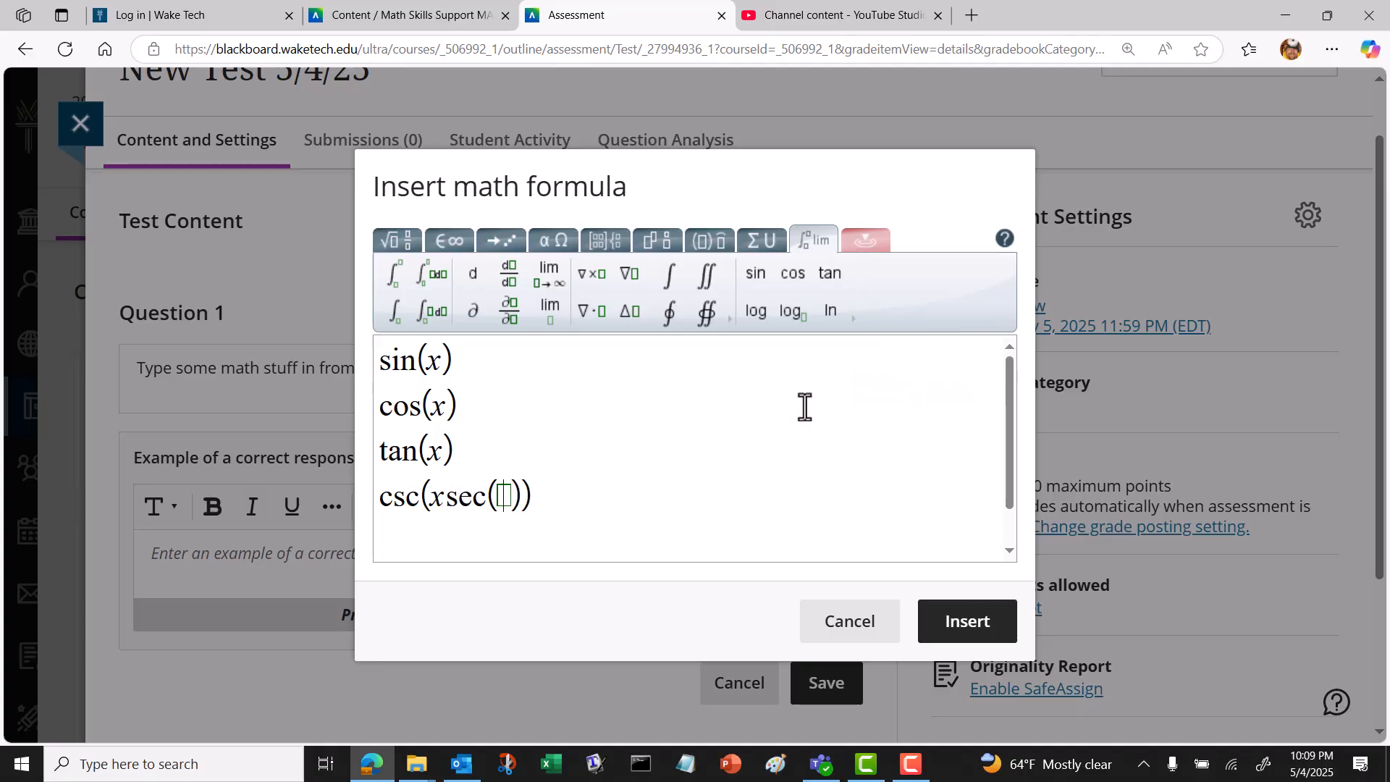
{"action": "key", "text": "BackSpace"}
{"action": "key", "text": "BackSpace"}
{"action": "key", "text": "BackSpace"}
{"action": "key", "text": "BackSpace"}
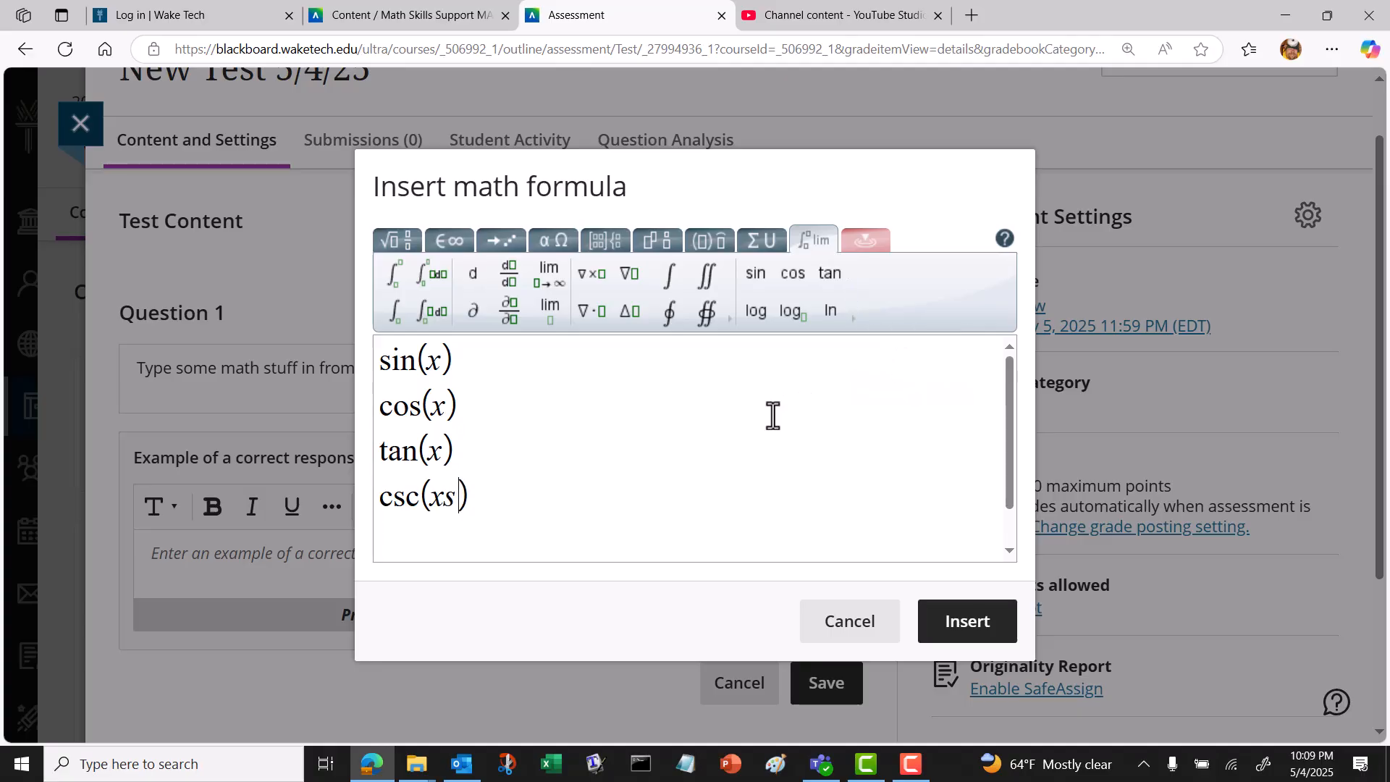
Below csc(x), write sec(x) and cot(x) on separate lines.
{"action": "key", "text": "Return"}
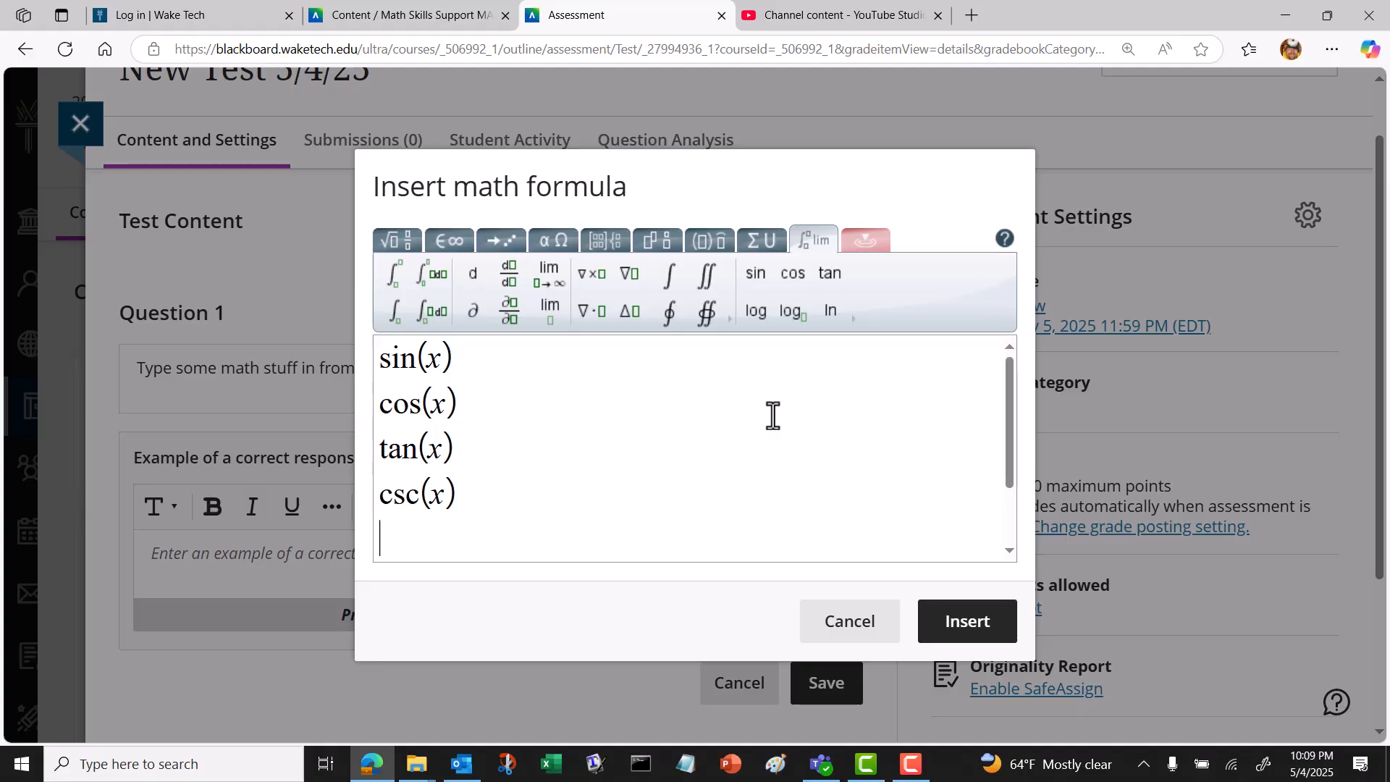
{"action": "mouse_move", "coordinate": [855, 324]}
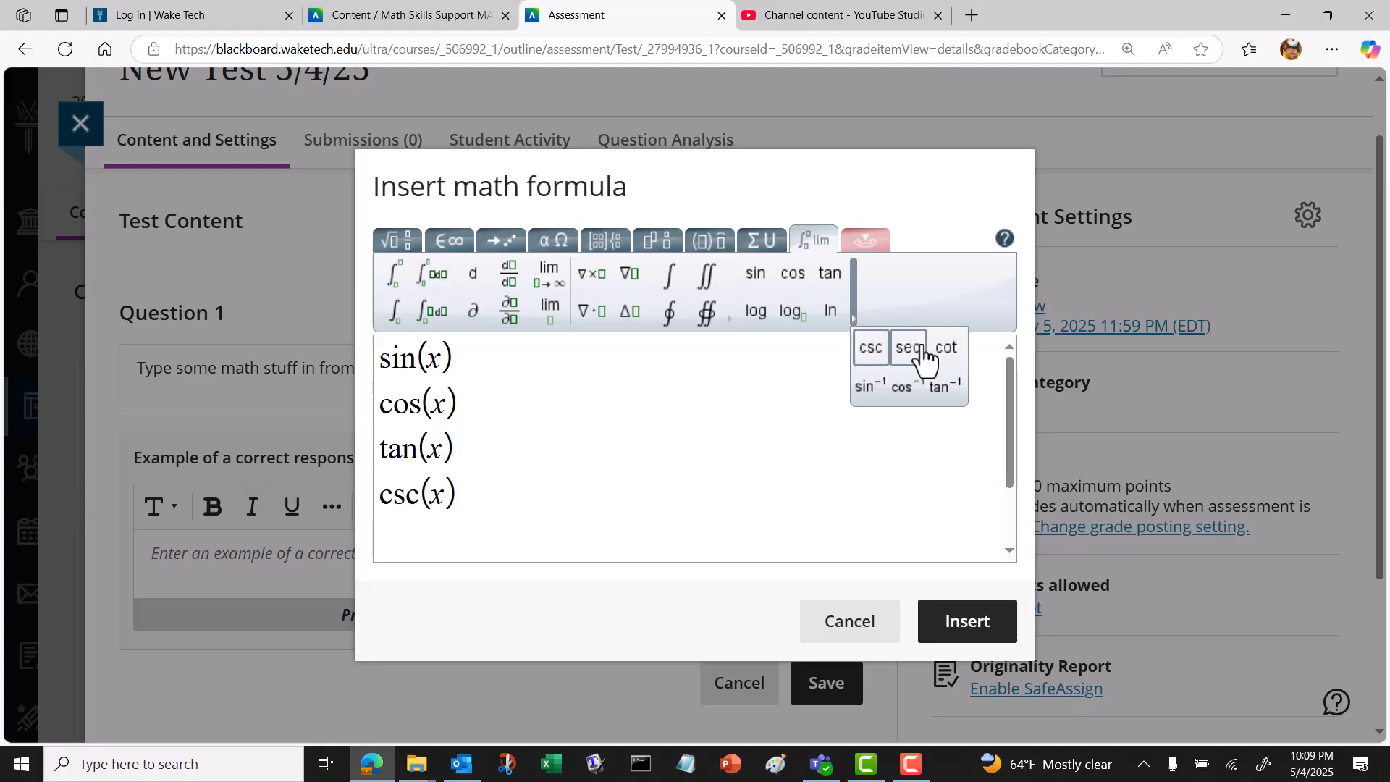
{"action": "left_click", "coordinate": [920, 361]}
{"action": "type", "text": "x"}
{"action": "key", "text": "Return"}
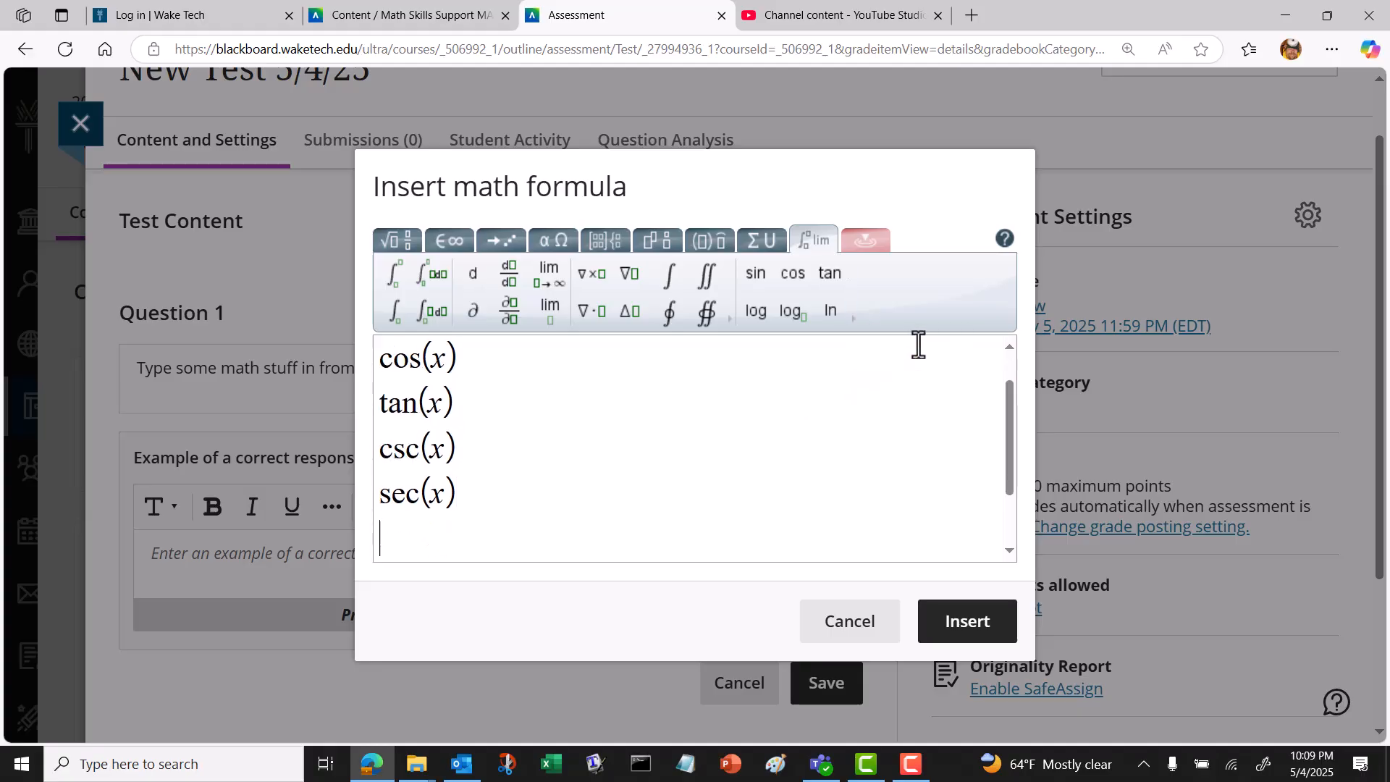
{"action": "mouse_move", "coordinate": [854, 326]}
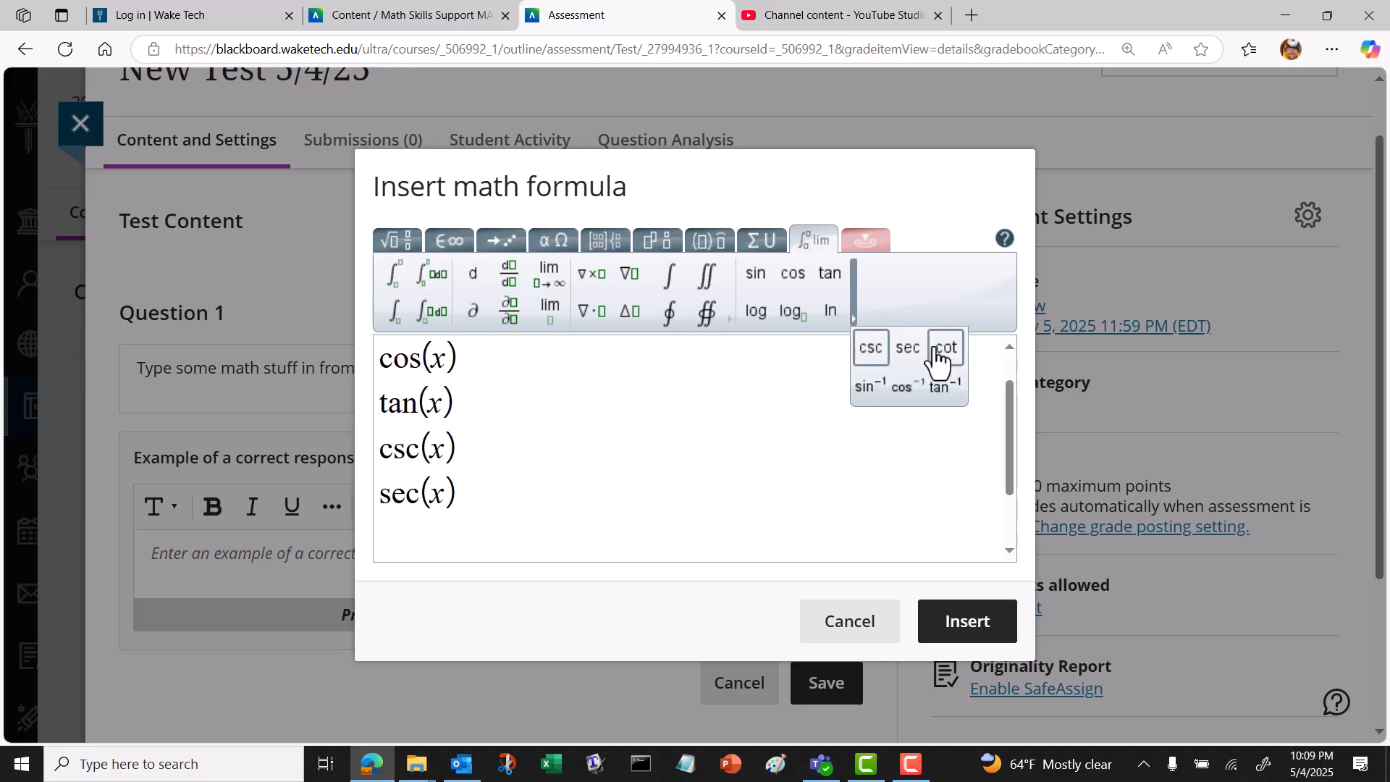
{"action": "left_click", "coordinate": [944, 348]}
{"action": "type", "text": "x"}
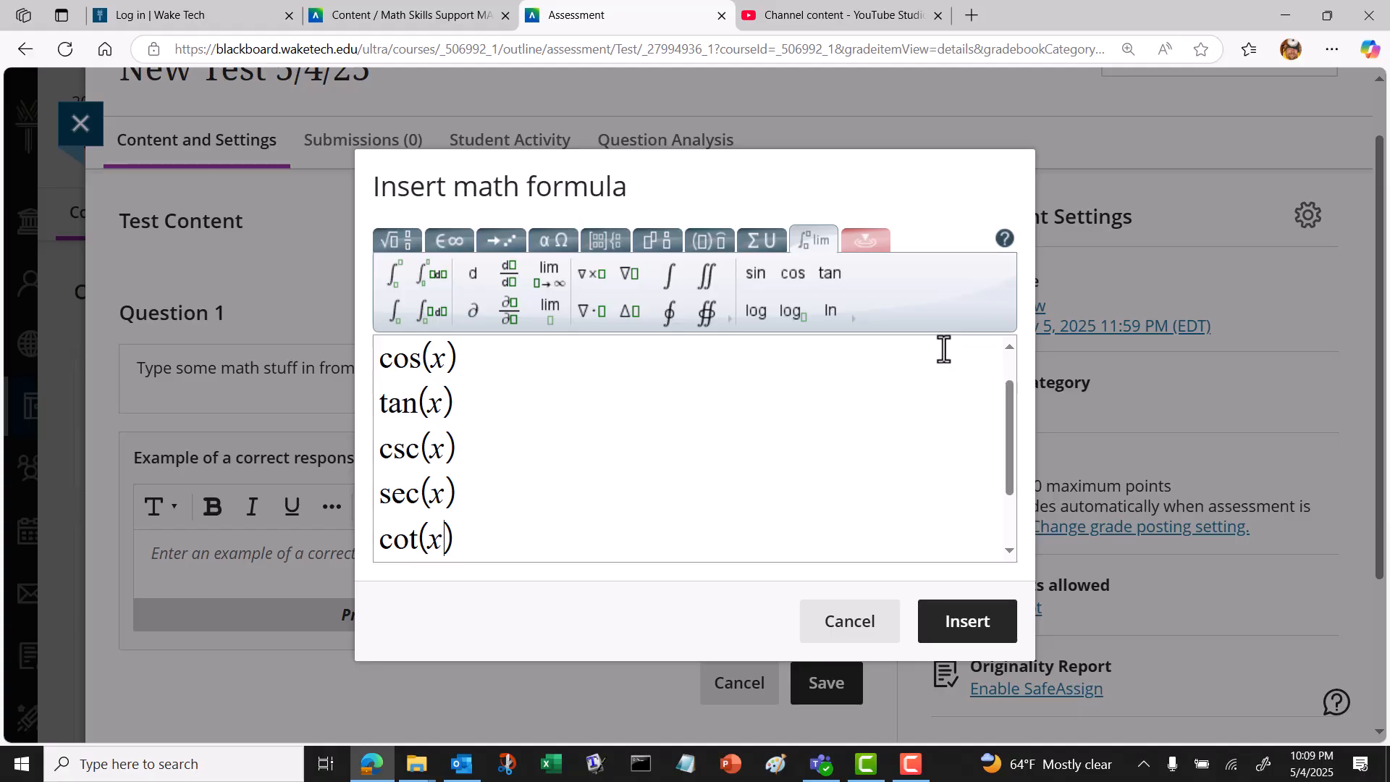
{"action": "key", "text": "Return"}
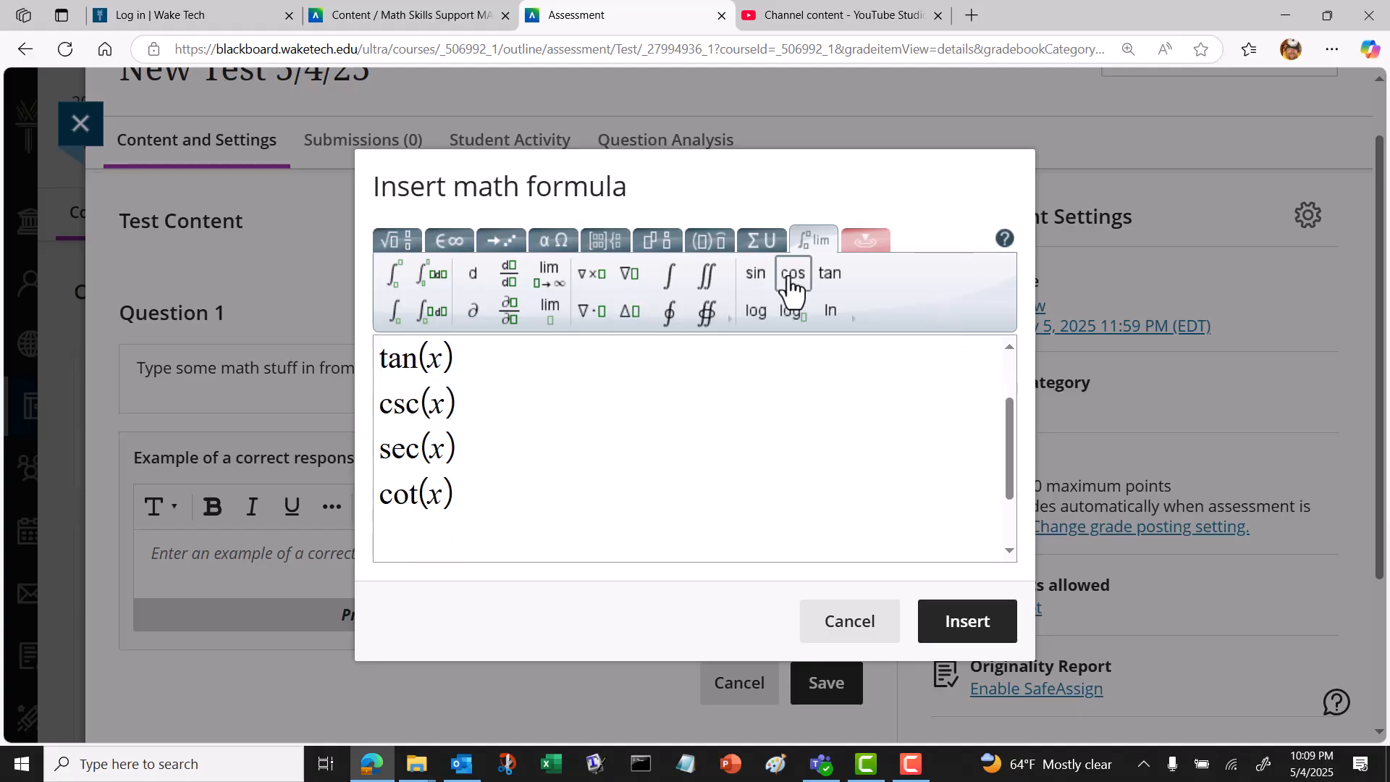
Write the logarithm log(x) and move it to its own line below cot(x).
{"action": "left_click", "coordinate": [854, 319]}
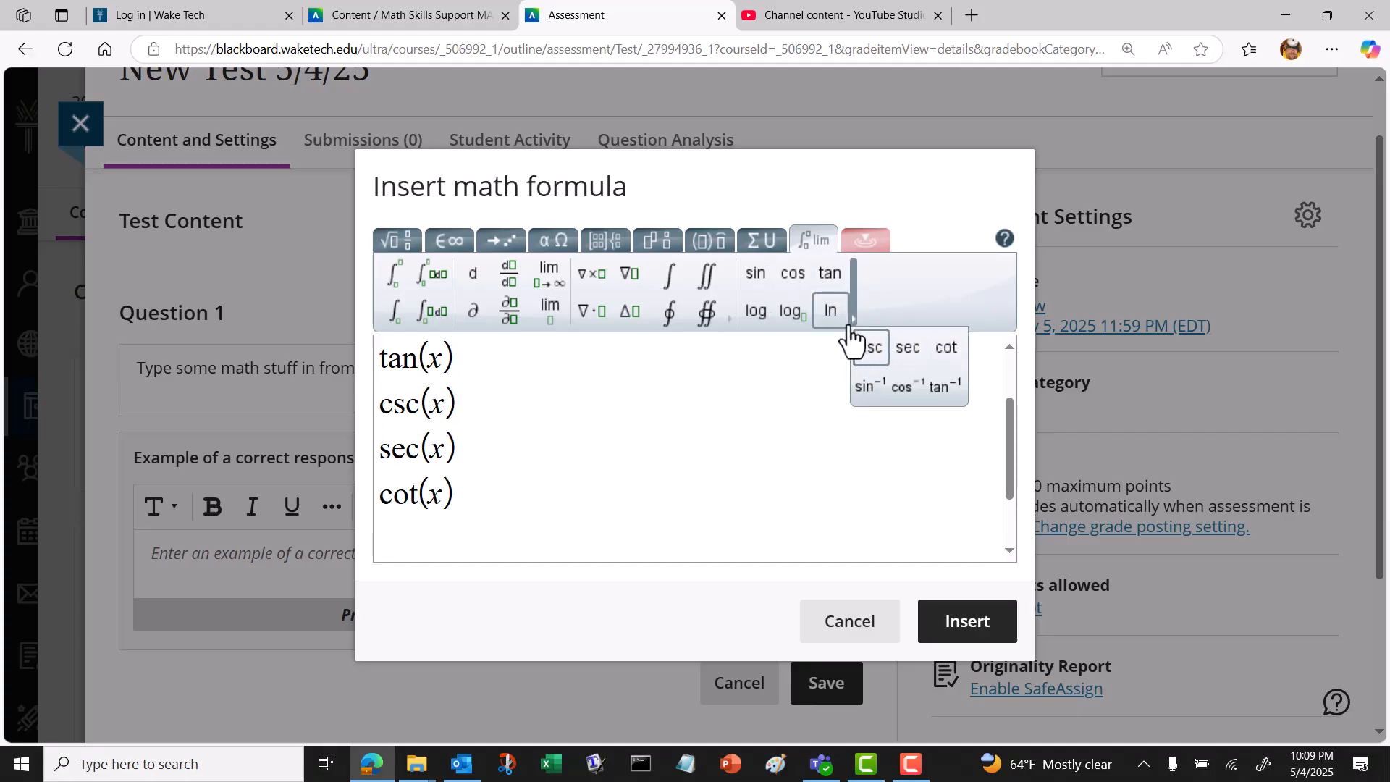
{"action": "left_click", "coordinate": [758, 311]}
{"action": "type", "text": "x"}
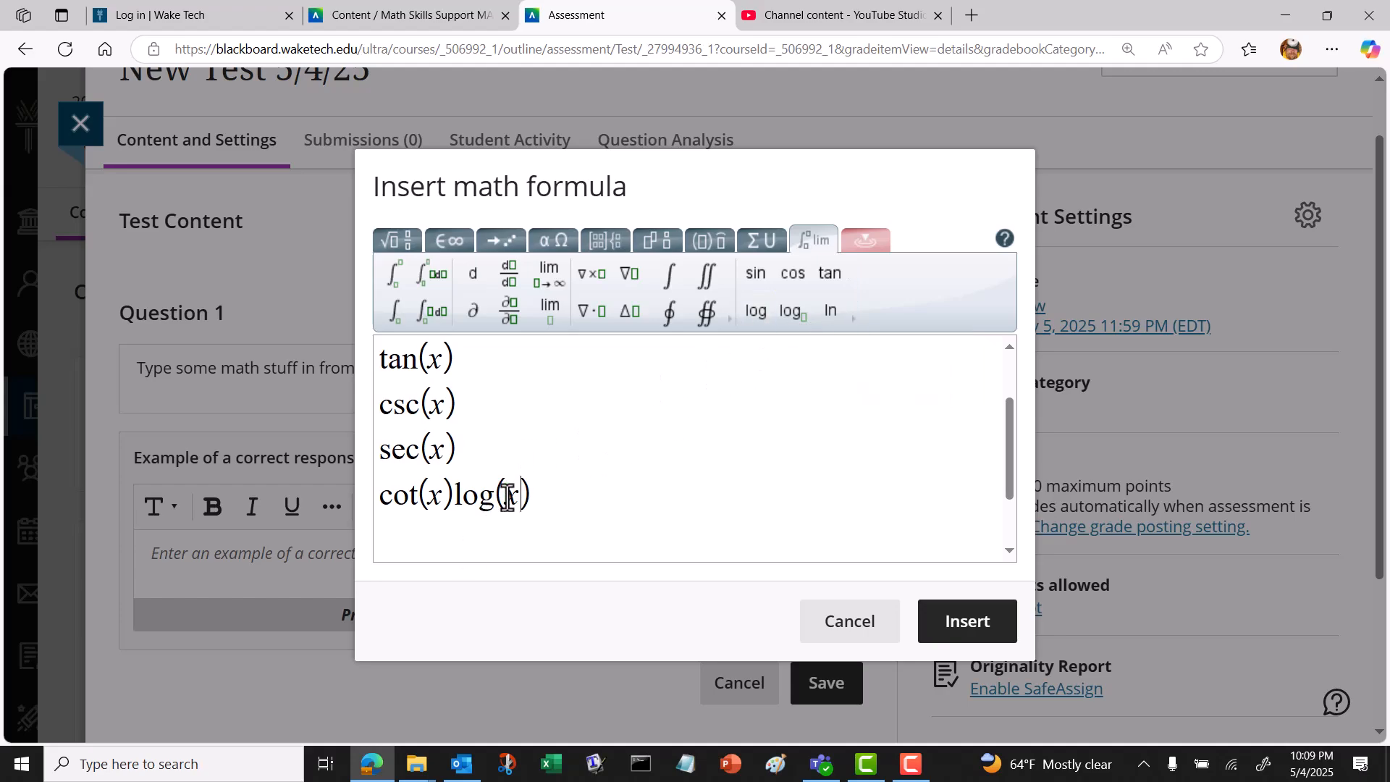
{"action": "left_click", "coordinate": [454, 499]}
{"action": "key", "text": "Return"}
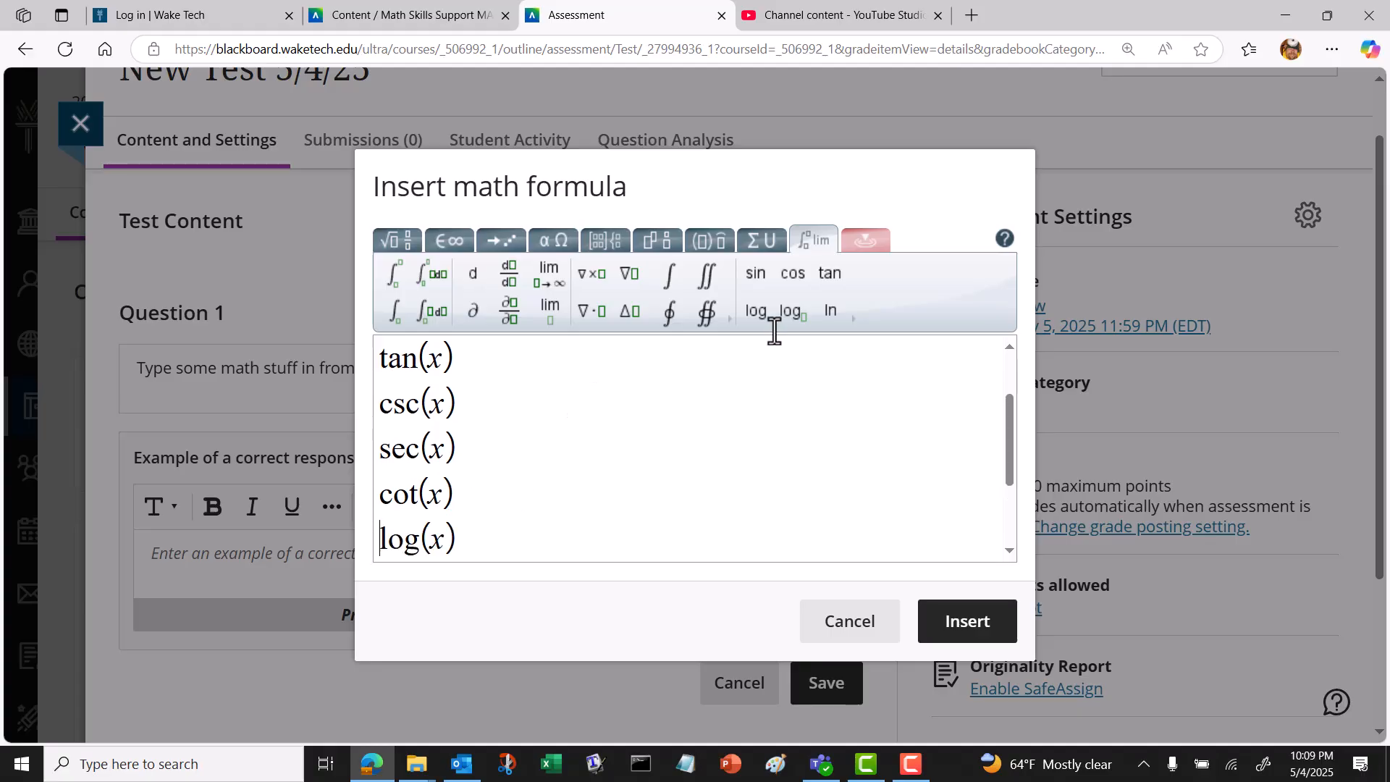
Try to write the base-2 logarithm log₂(x) on a separate line above log(x).
{"action": "left_click", "coordinate": [792, 312]}
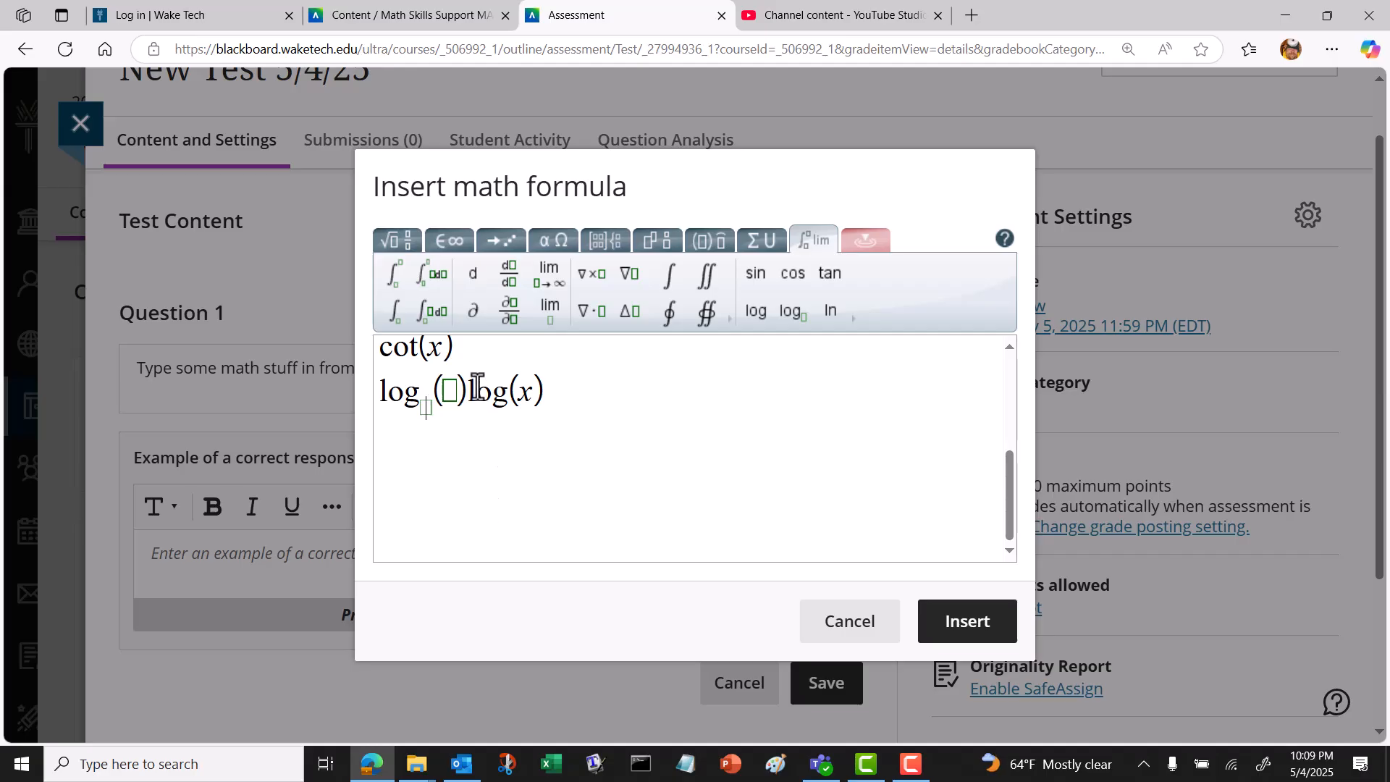
{"action": "left_click", "coordinate": [430, 404]}
{"action": "type", "text": "x"}
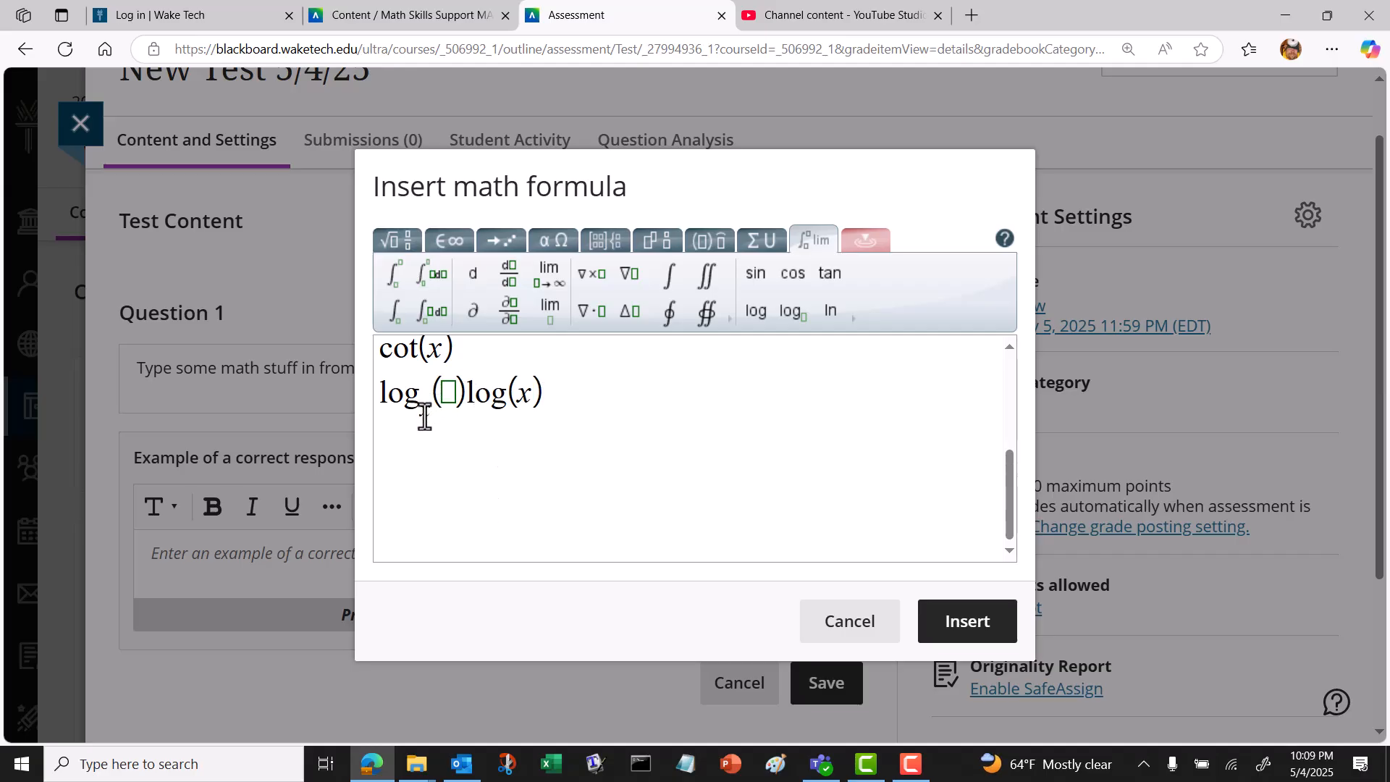
{"action": "key", "text": "BackSpace"}
{"action": "type", "text": "2"}
{"action": "left_click", "coordinate": [444, 393]}
{"action": "type", "text": "x"}
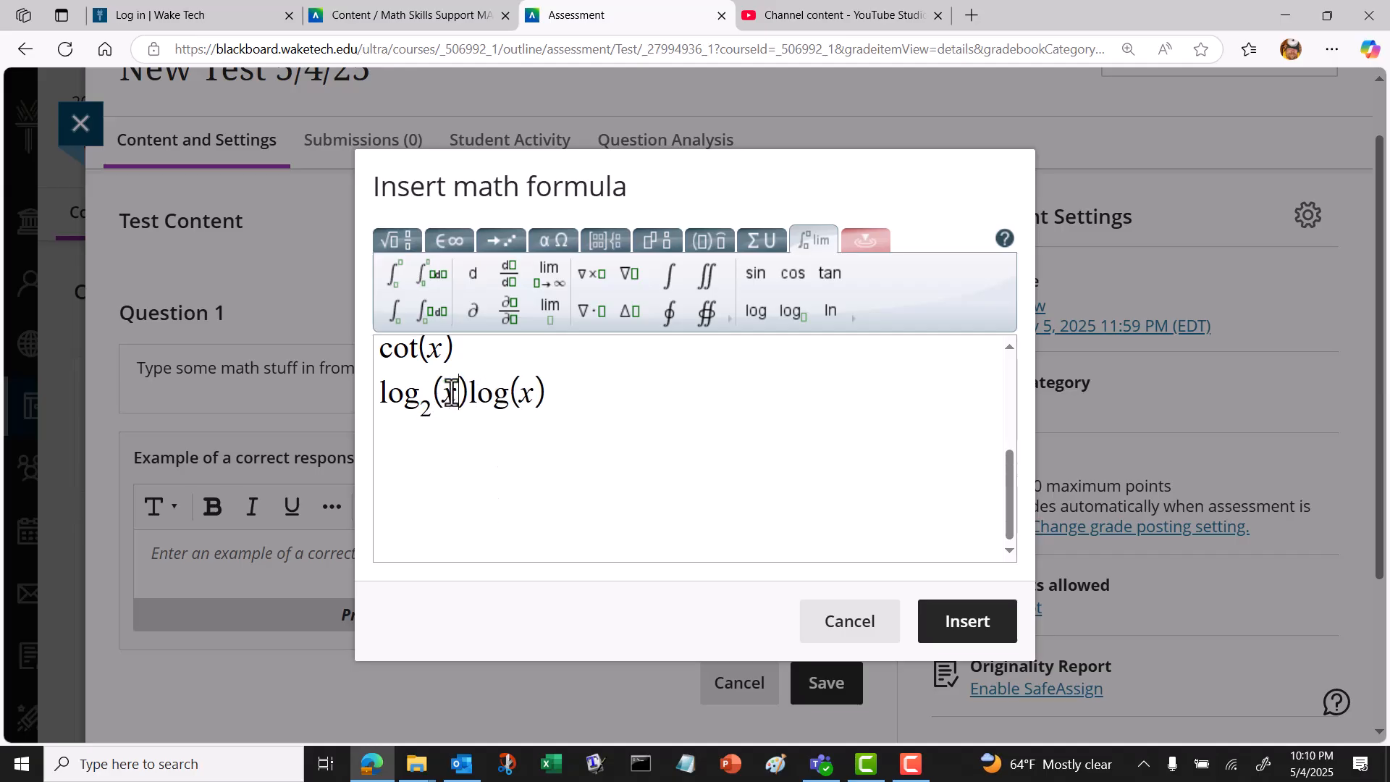
{"action": "left_click", "coordinate": [472, 395]}
{"action": "key", "text": "Return"}
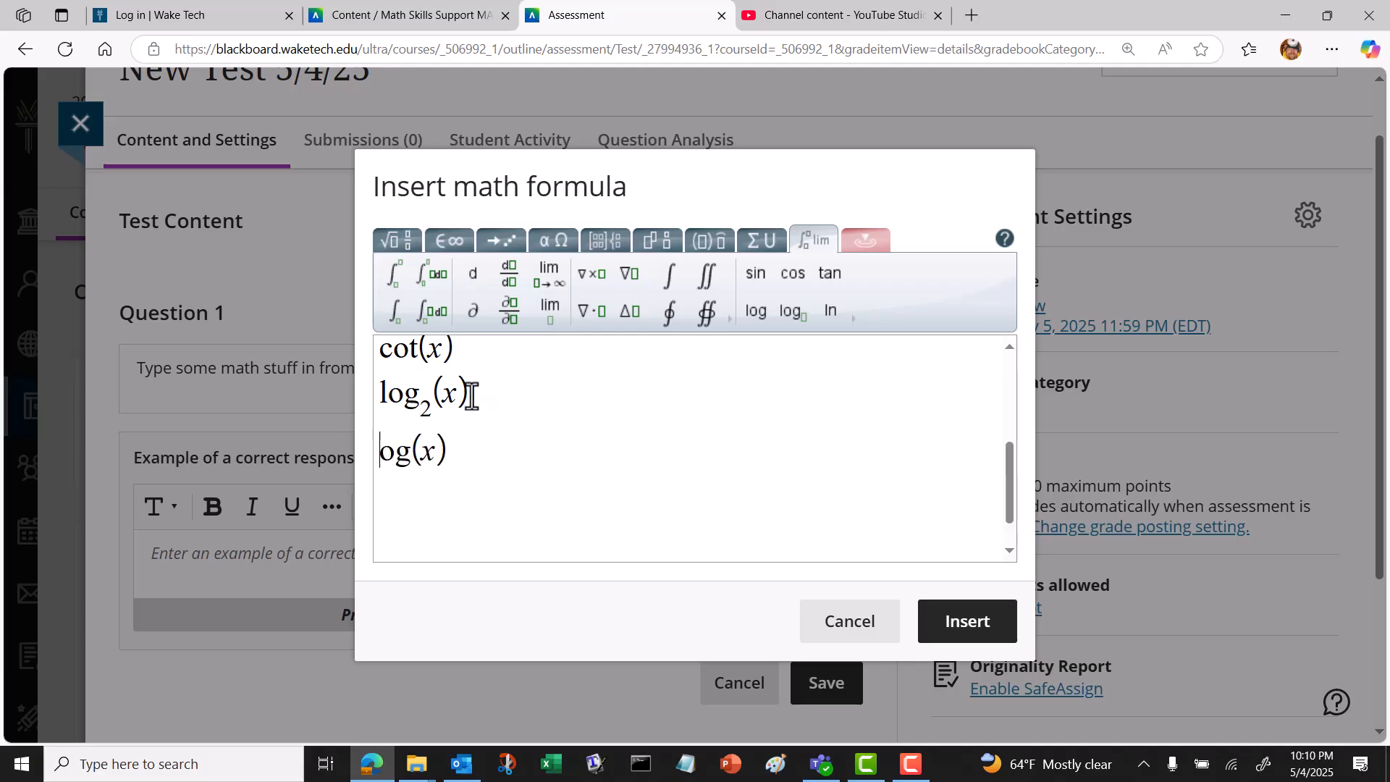
Delete the log₂(x) expression and the leftover logarithm text below cot(x).
{"action": "left_click_drag", "start_coordinate": [379, 394], "coordinate": [500, 407]}
{"action": "key", "text": "BackSpace"}
{"action": "key", "text": "BackSpace"}
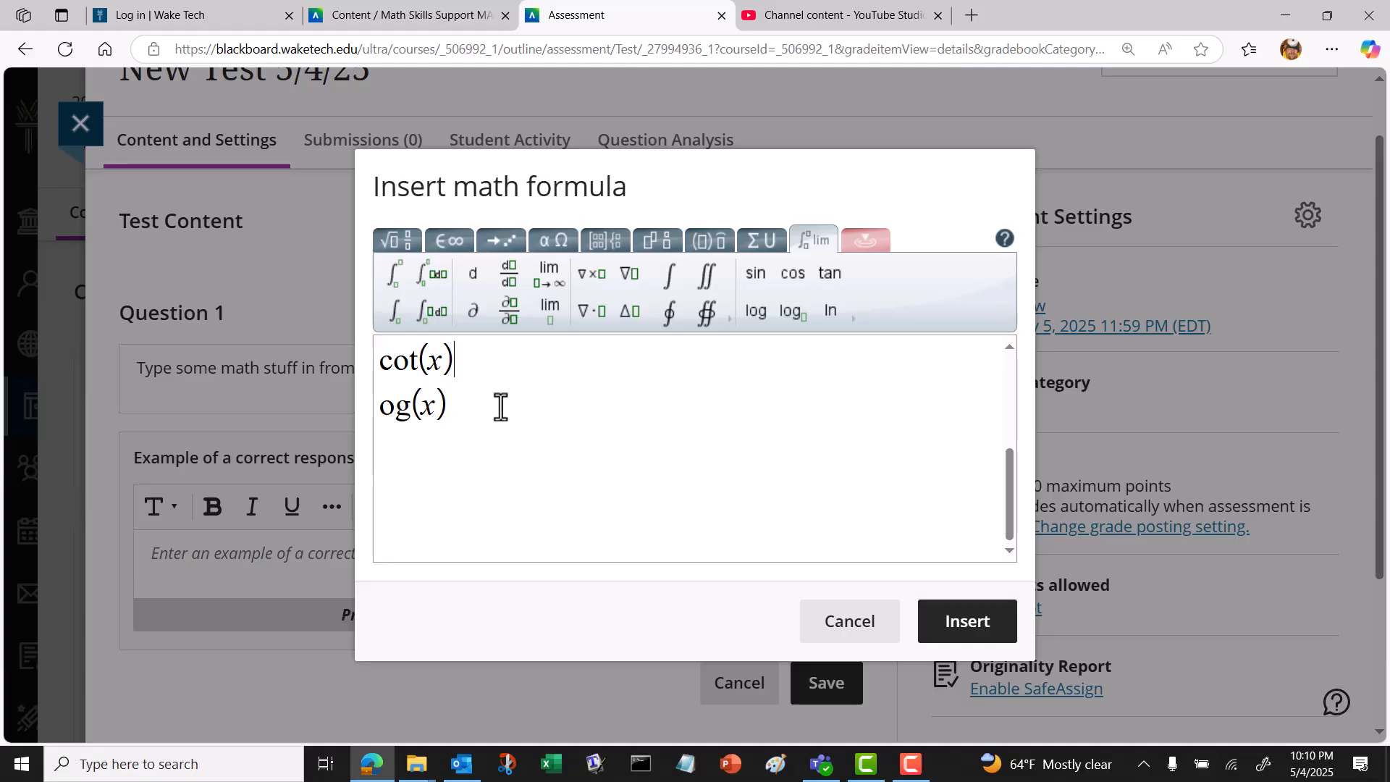
{"action": "key", "text": "BackSpace"}
{"action": "key", "text": "Delete"}
{"action": "key", "text": "Delete"}
{"action": "key", "text": "Delete"}
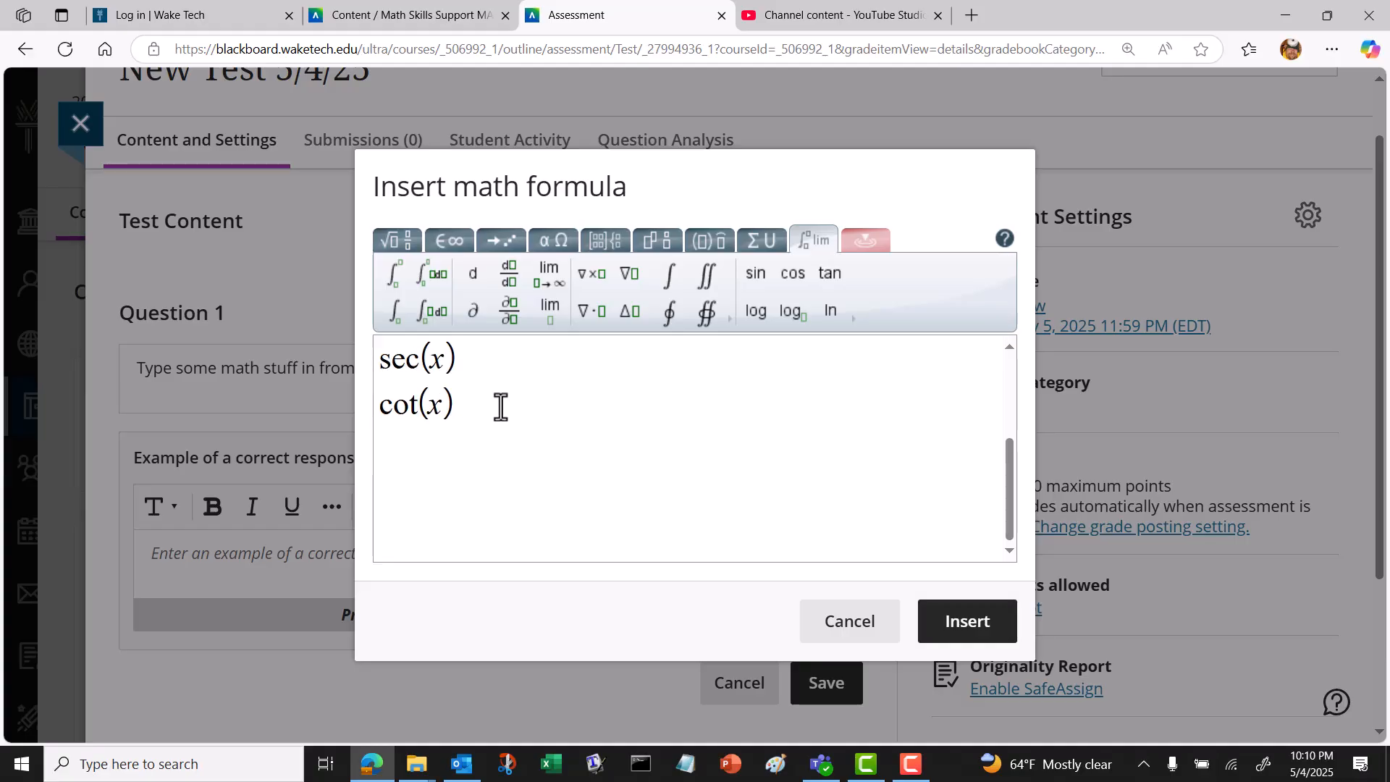
Below cot(x), write log(x) and the base-2 logarithm log₂(x) on separate lines.
{"action": "key", "text": "Return"}
{"action": "left_click", "coordinate": [756, 313]}
{"action": "type", "text": "x"}
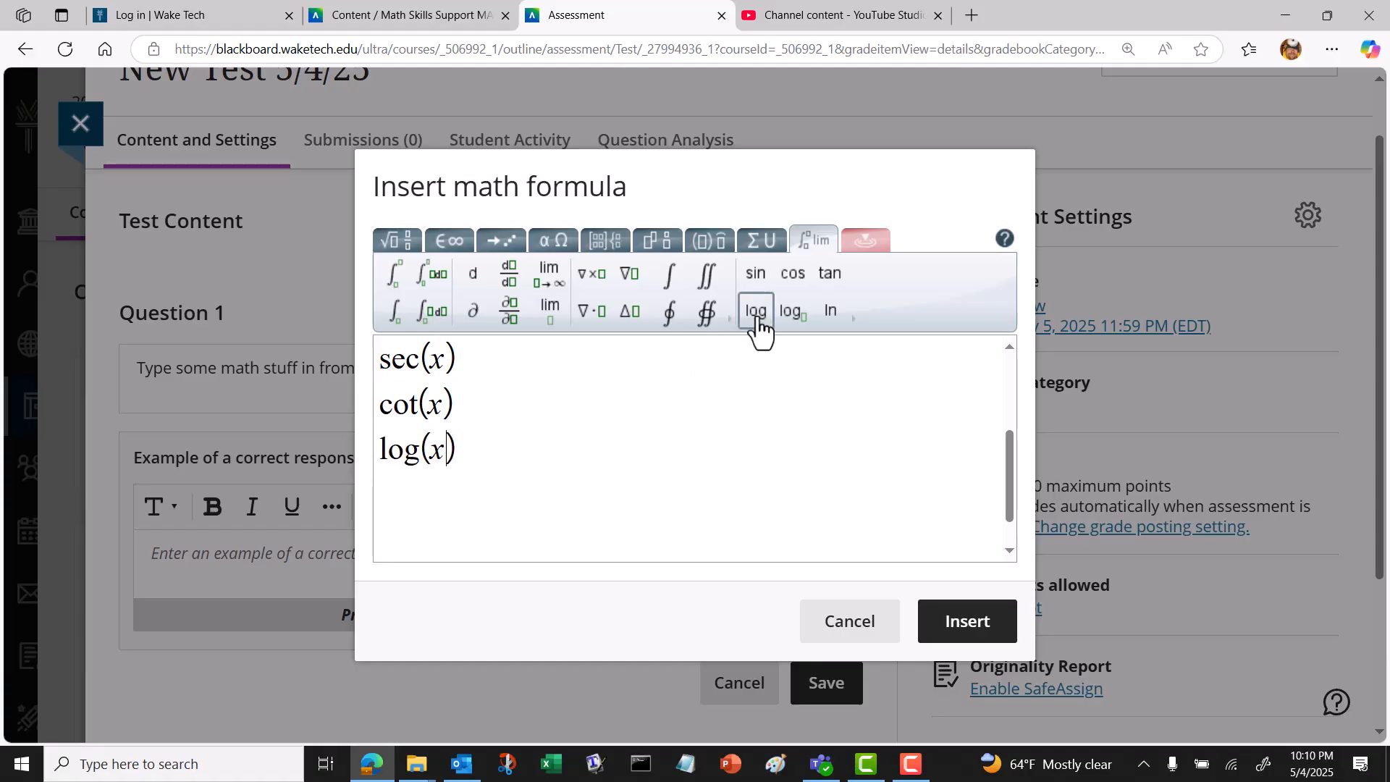
{"action": "key", "text": "Return"}
{"action": "left_click", "coordinate": [789, 313]}
{"action": "type", "text": "2("}
{"action": "left_click", "coordinate": [449, 494]}
{"action": "type", "text": "x"}
{"action": "key", "text": "Return"}
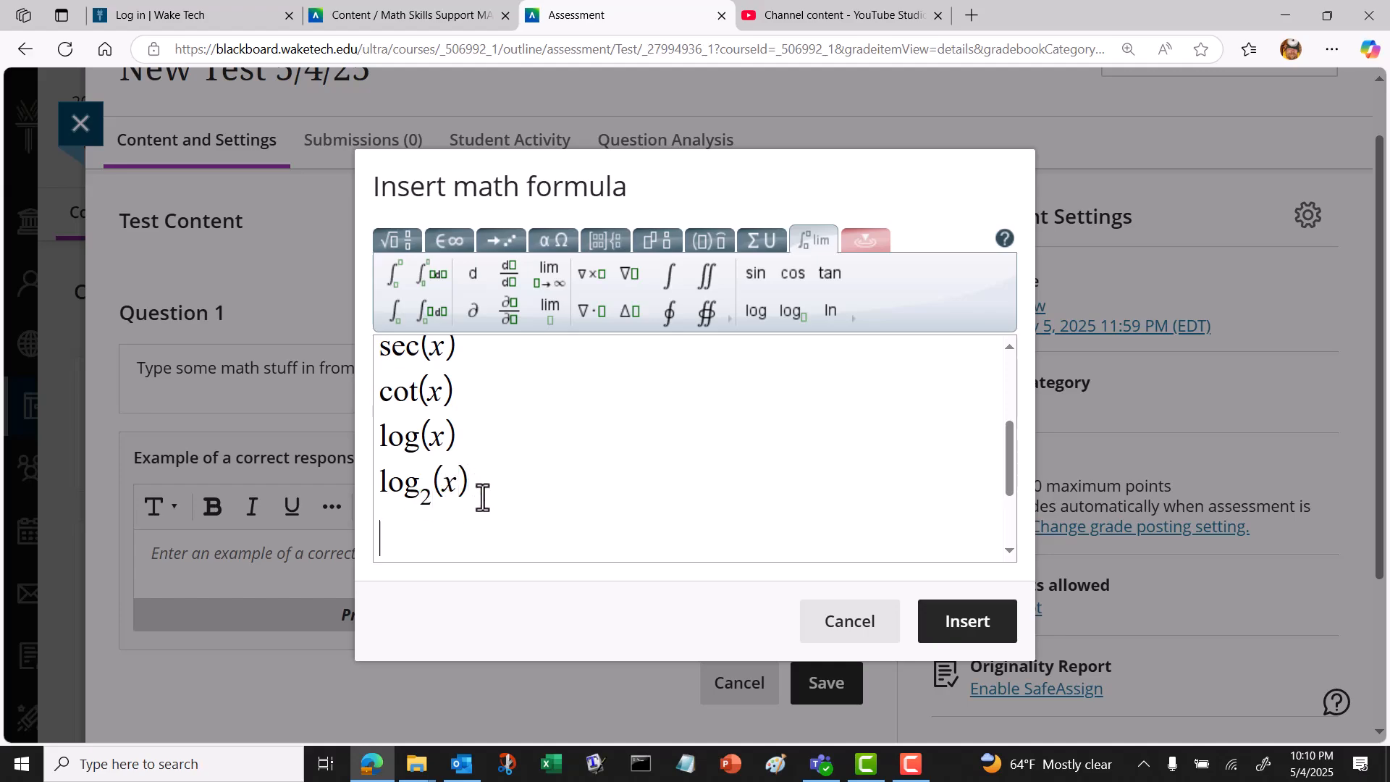
Write the natural logarithm ln(x) on its own line below log₂(x).
{"action": "left_click", "coordinate": [833, 313]}
{"action": "type", "text": "x"}
{"action": "key", "text": "Return"}
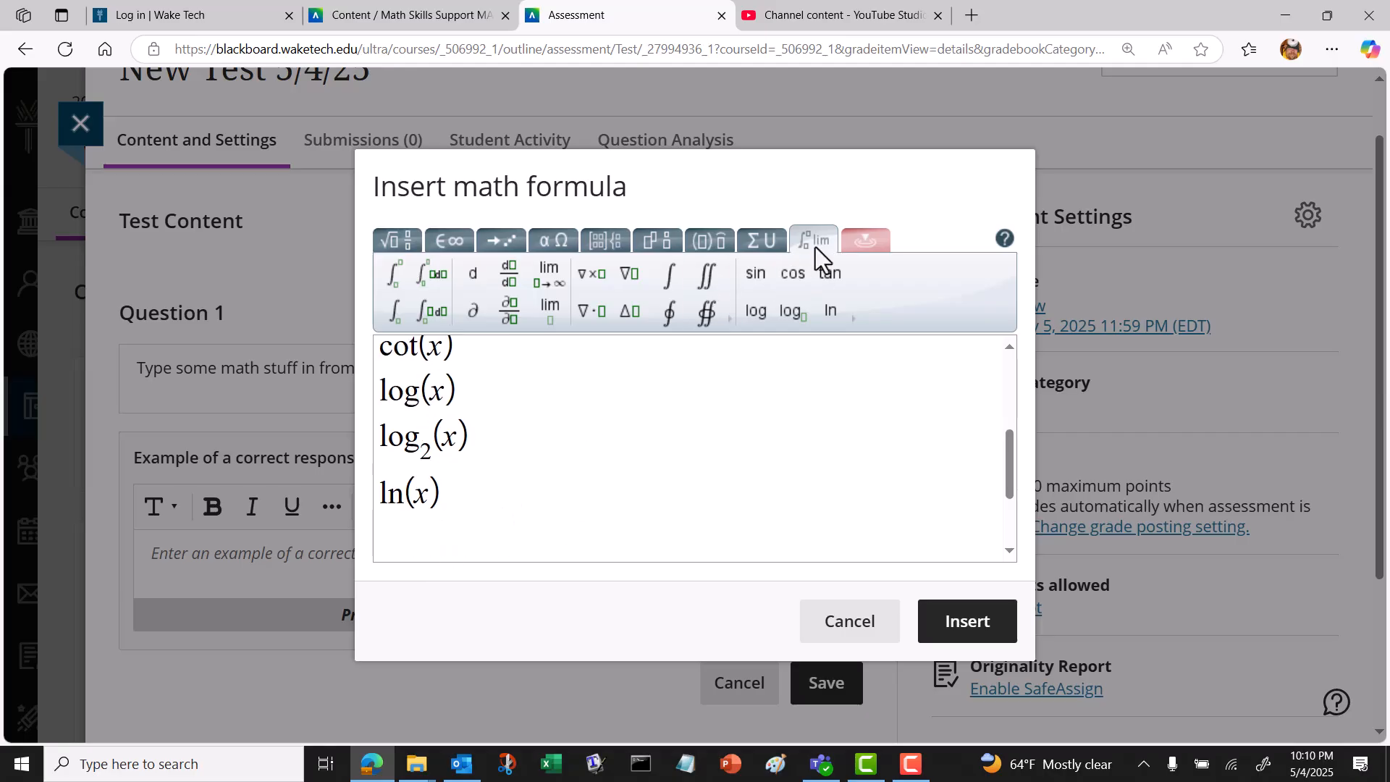
Below ln(x), write the inverse functions sin⁻¹(y) and cos⁻¹(y) on separate lines.
{"action": "mouse_move", "coordinate": [852, 331]}
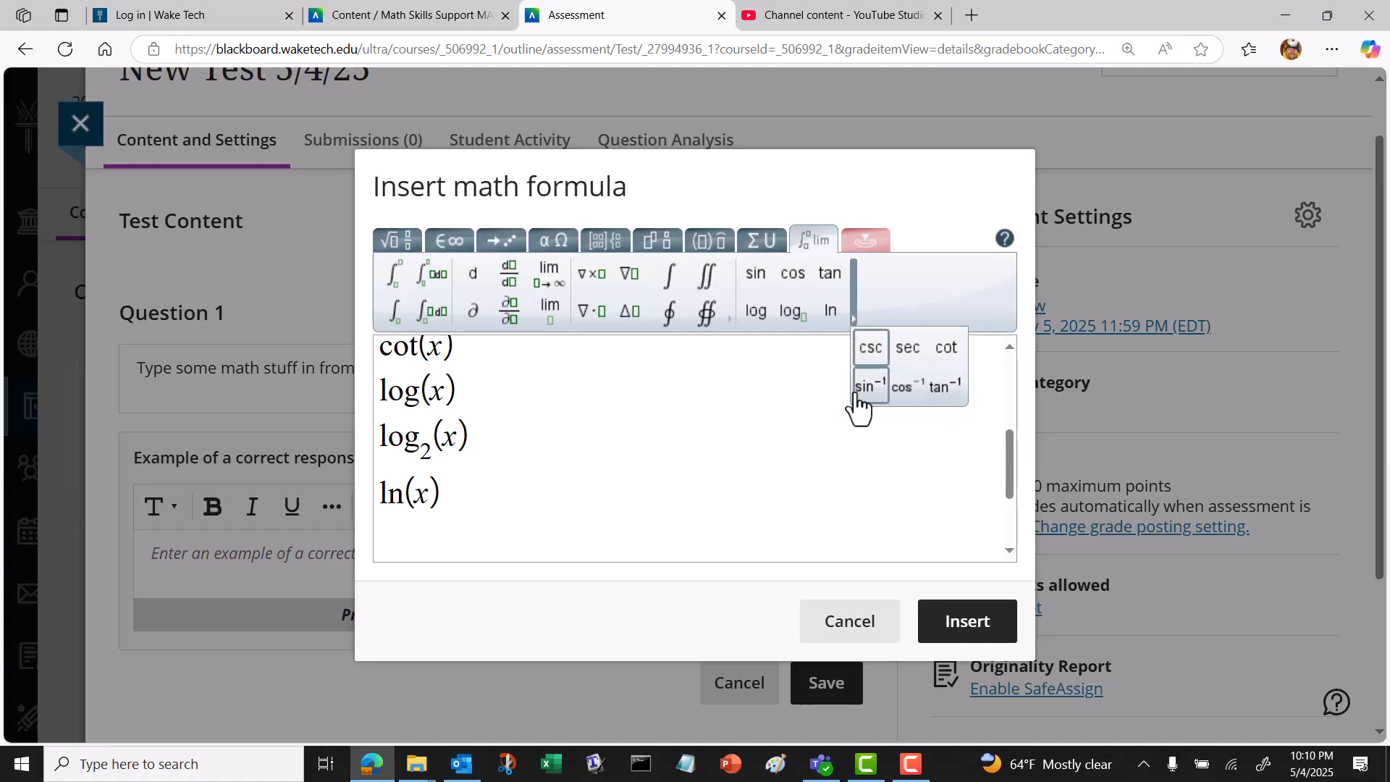
{"action": "left_click", "coordinate": [868, 391]}
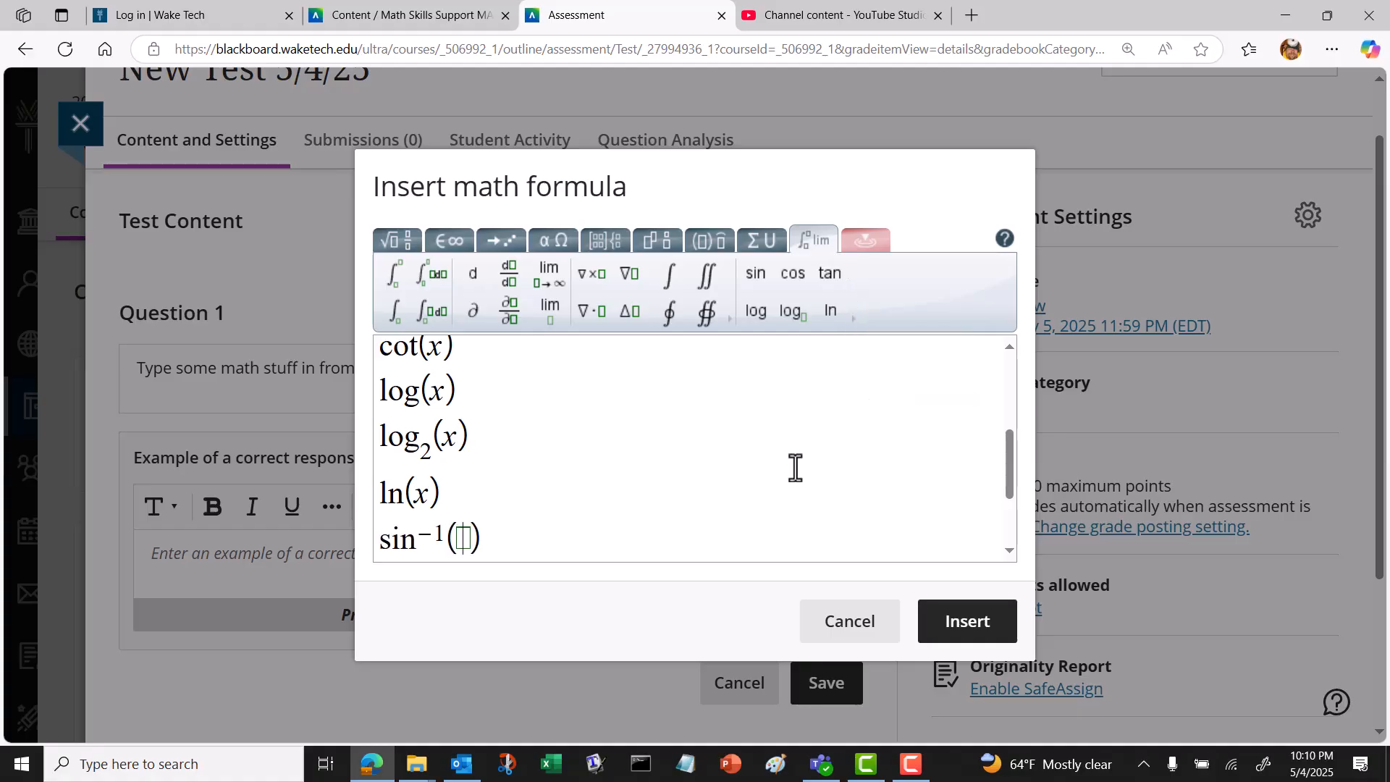
{"action": "type", "text": "y"}
{"action": "key", "text": "Return"}
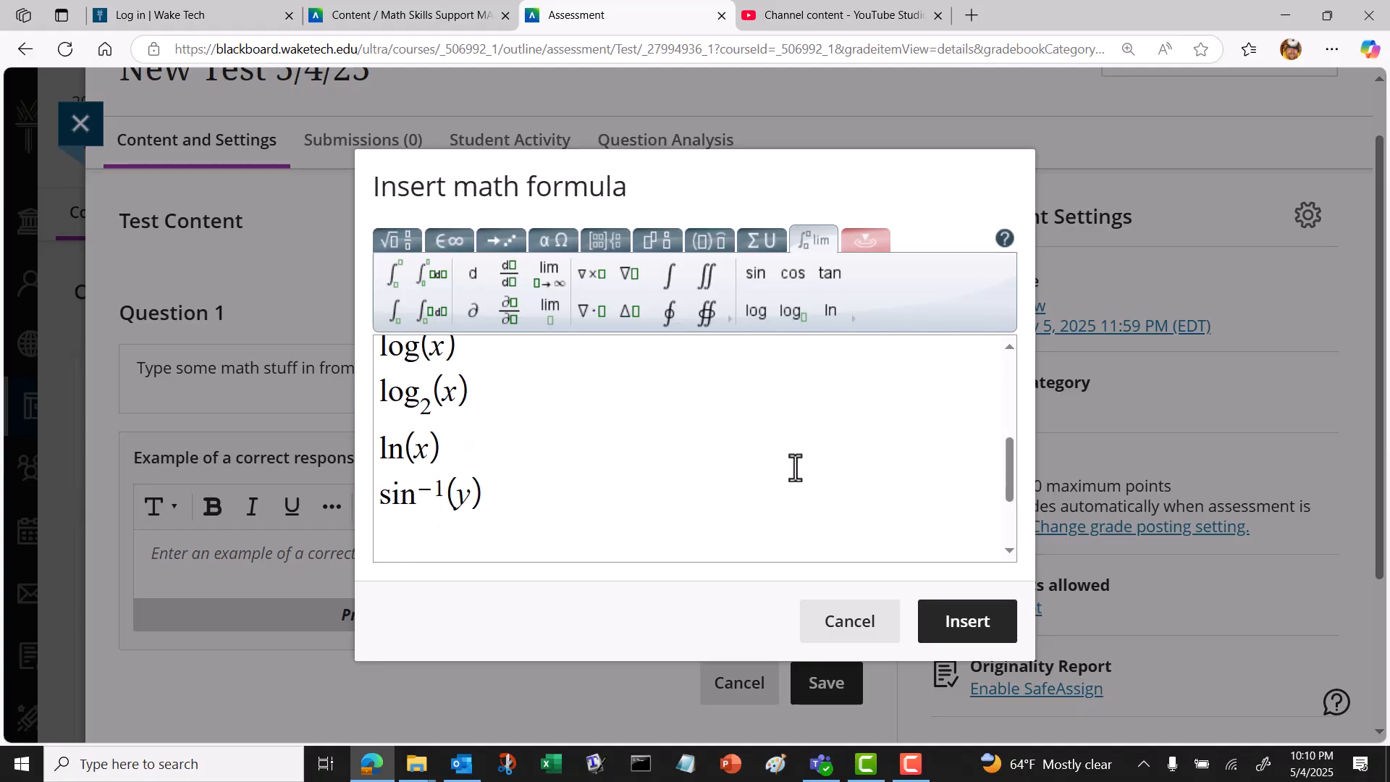
{"action": "left_click", "coordinate": [853, 322]}
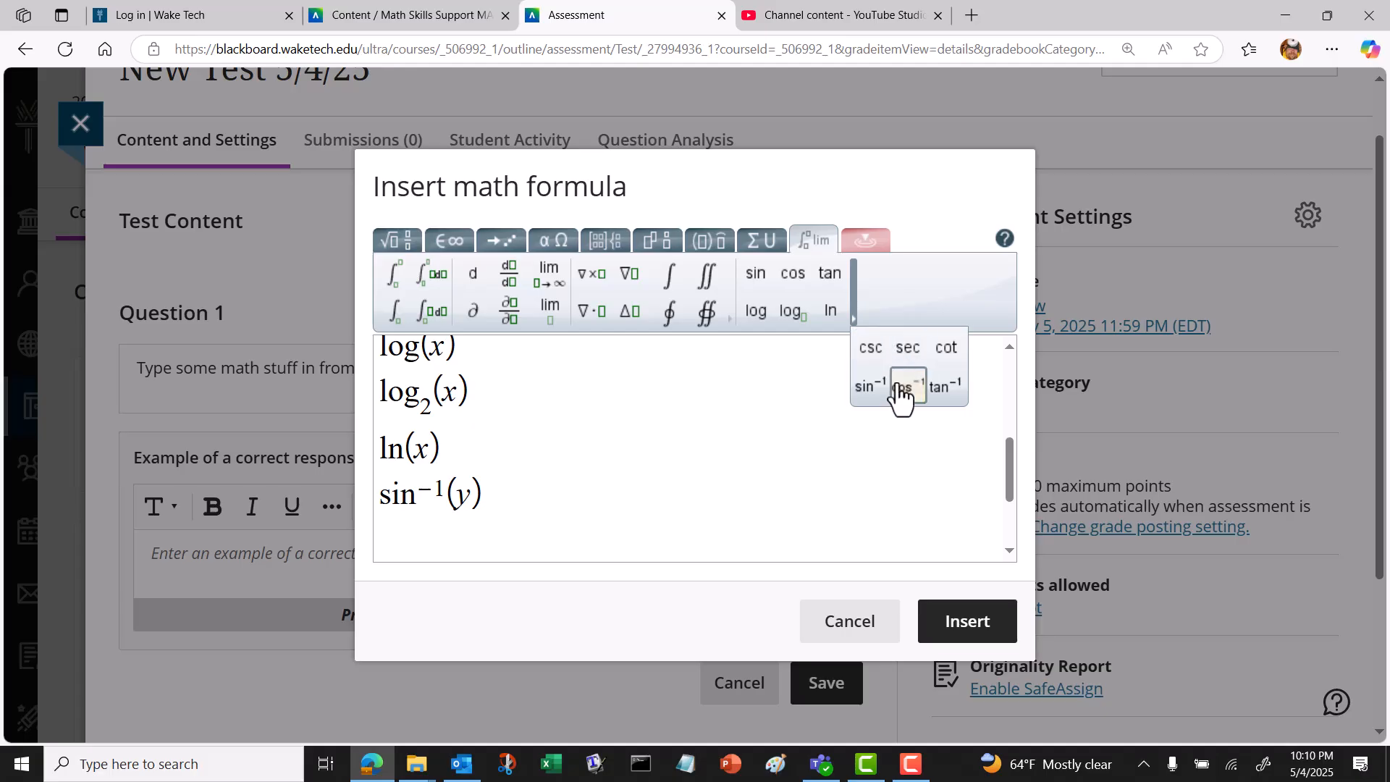
{"action": "left_click", "coordinate": [902, 386]}
{"action": "type", "text": "y"}
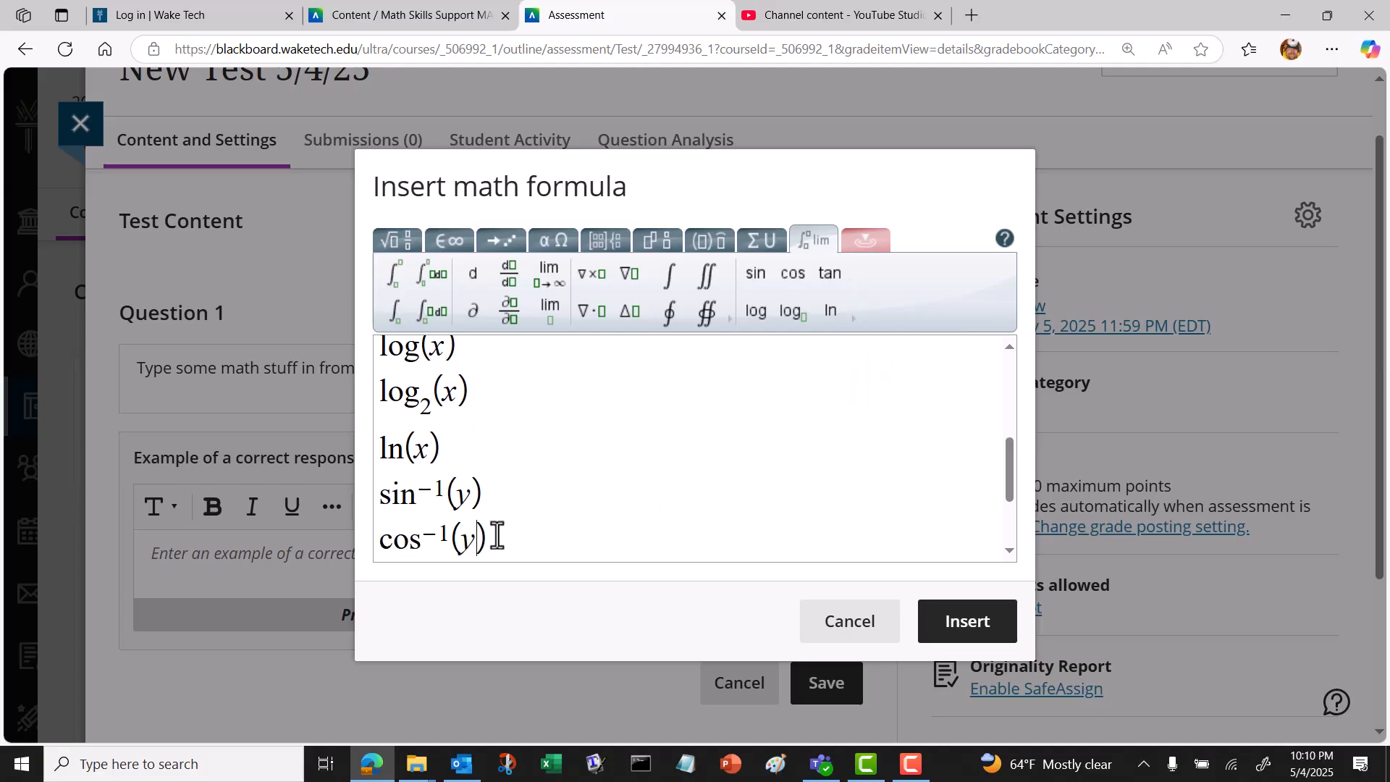
{"action": "key", "text": "Return"}
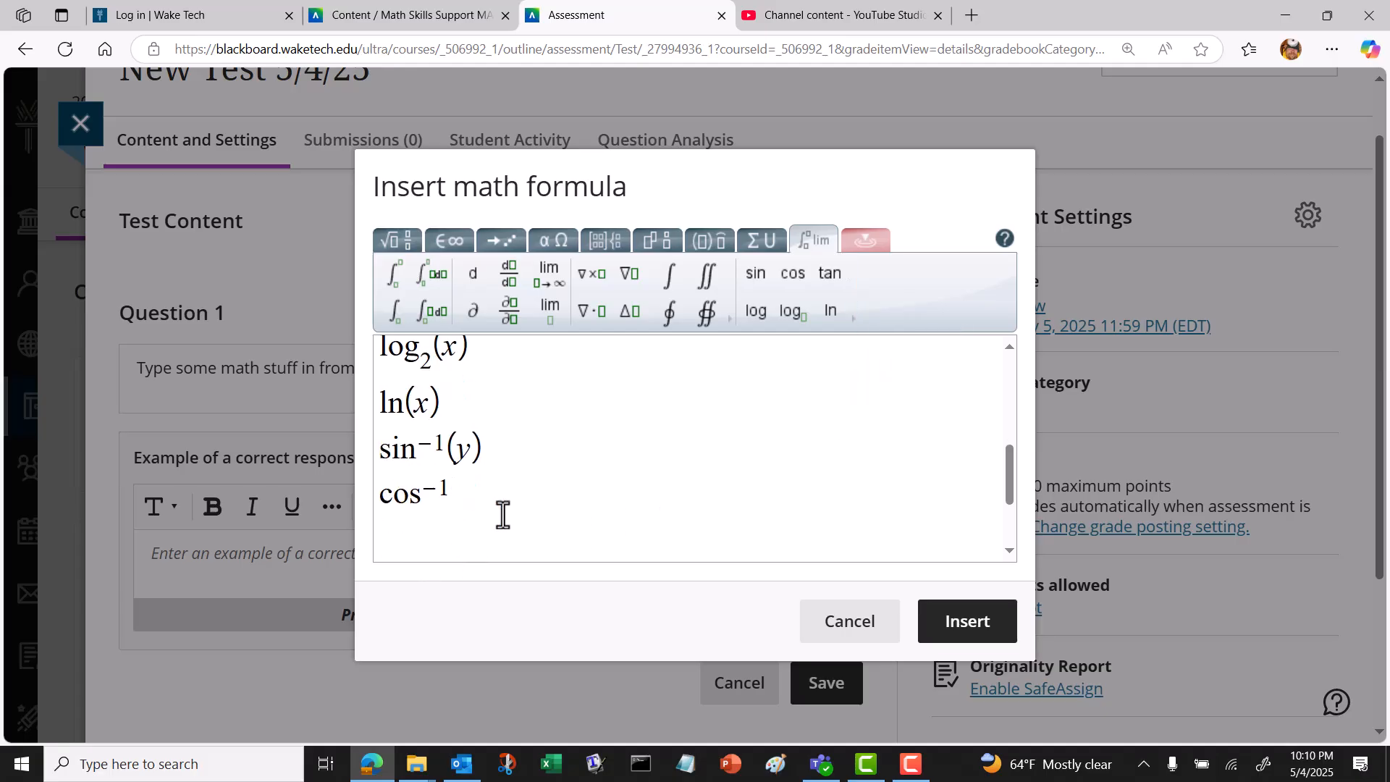
Write the inverse tangent tan⁻¹(y) on its own line below cos⁻¹(y).
{"action": "left_click", "coordinate": [854, 323]}
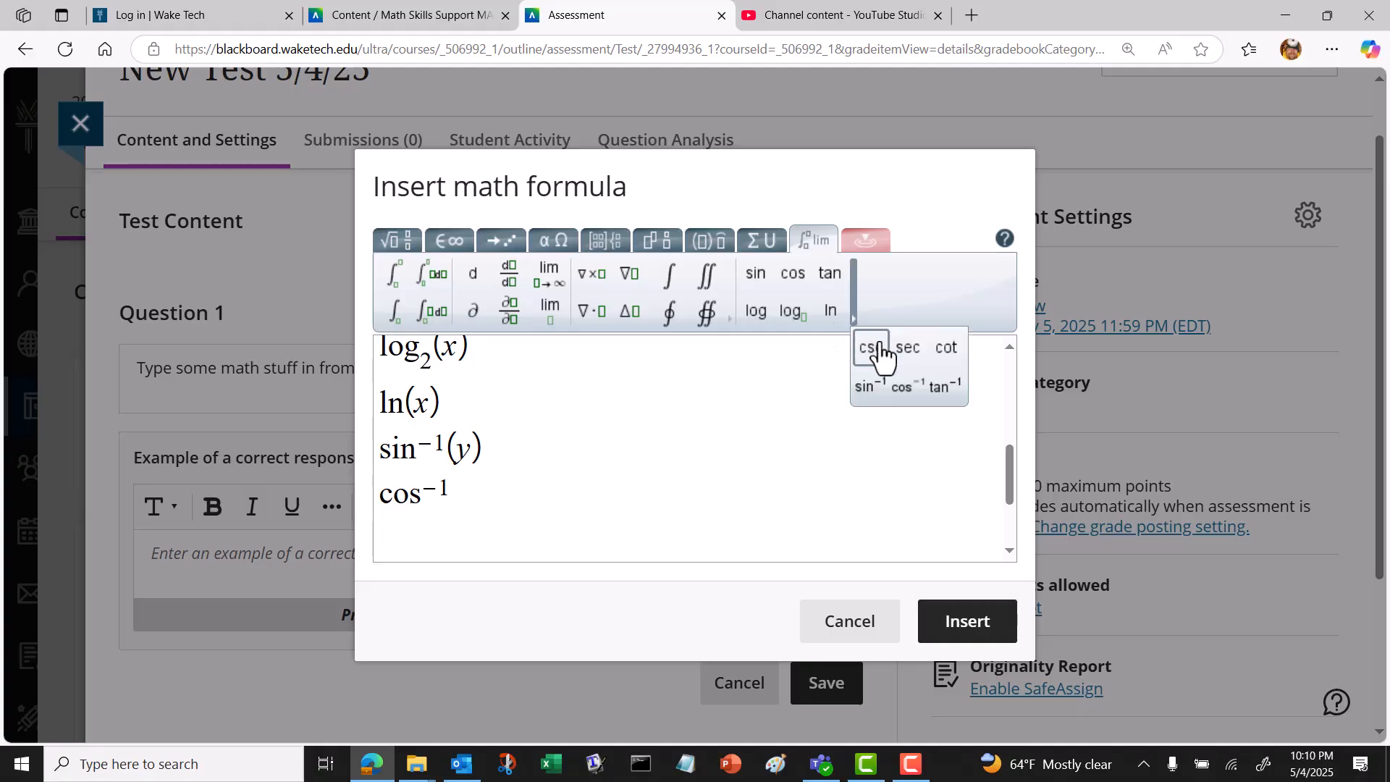
{"action": "left_click", "coordinate": [945, 391]}
{"action": "type", "text": "y"}
{"action": "key", "text": "Right"}
{"action": "key", "text": "Return"}
{"action": "left_click", "coordinate": [450, 448]}
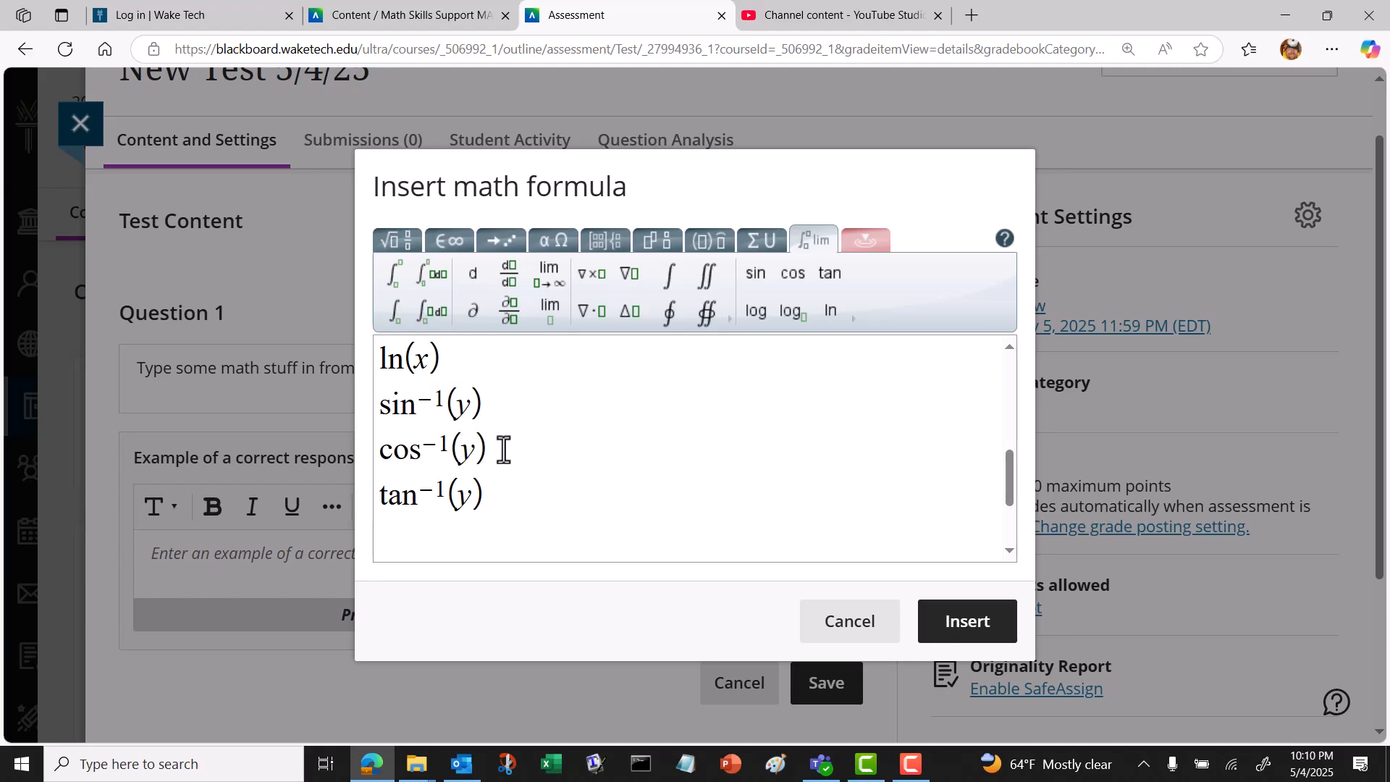
Below tan⁻¹(y), write the inverse secant sec⁻¹(y) by adding a superscript −1 to the sec function.
{"action": "key", "text": "Return"}
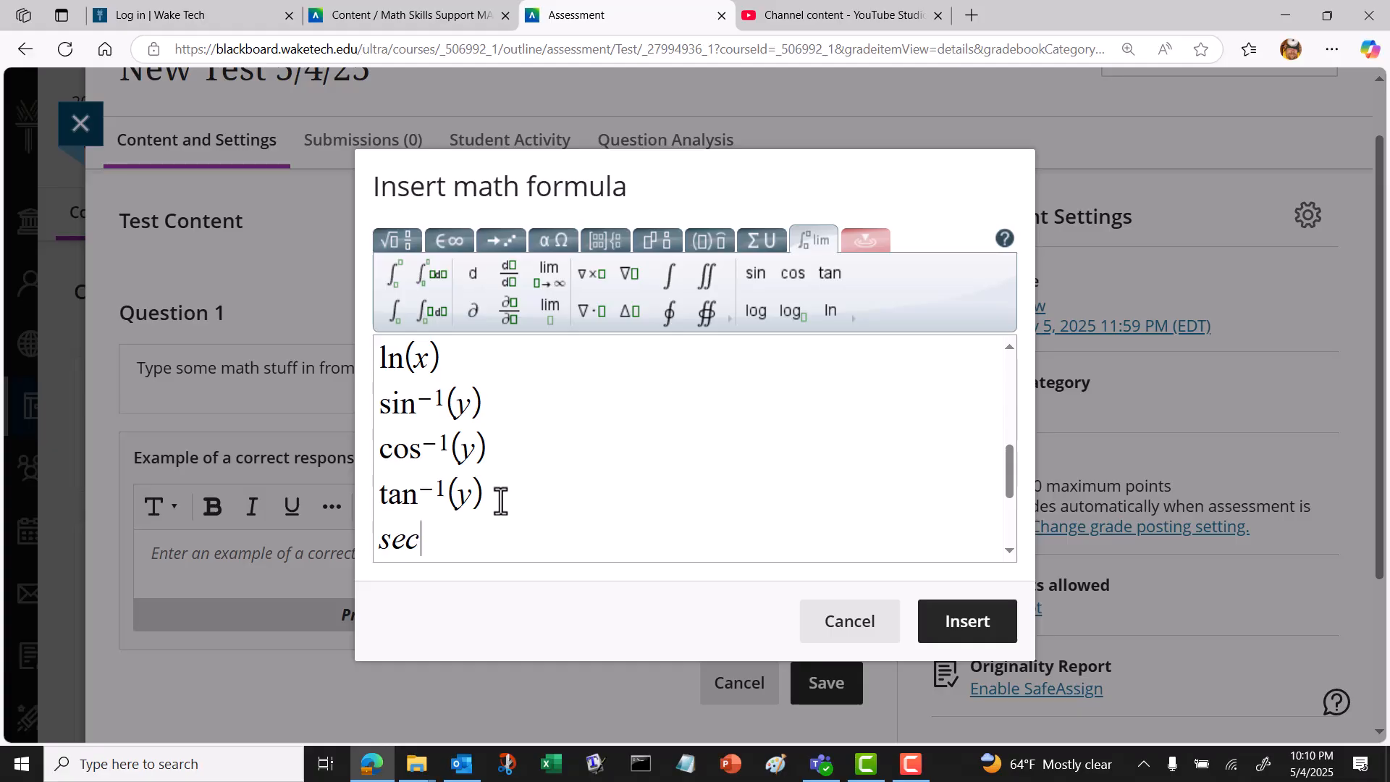
{"action": "key", "text": "BackSpace"}
{"action": "key", "text": "BackSpace"}
{"action": "left_click", "coordinate": [853, 323]}
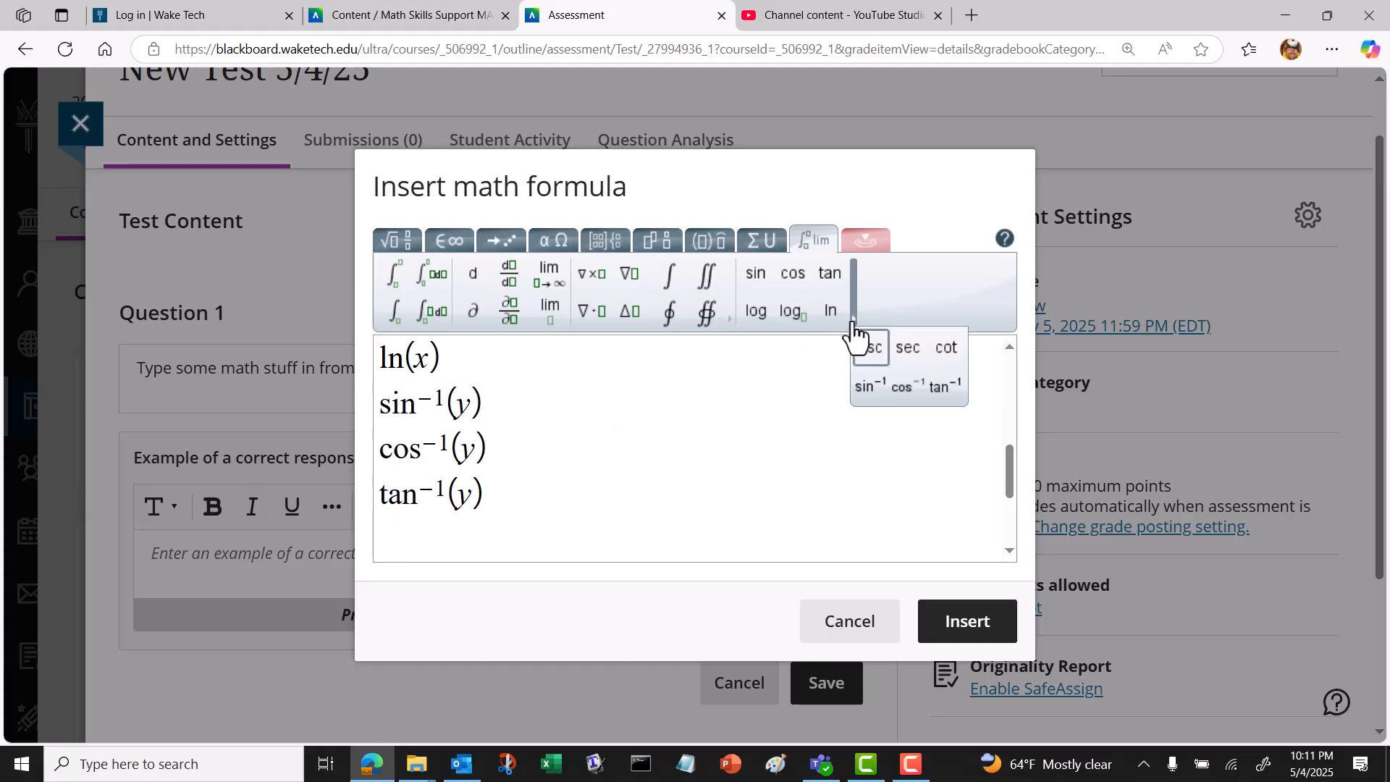
{"action": "left_click", "coordinate": [908, 349]}
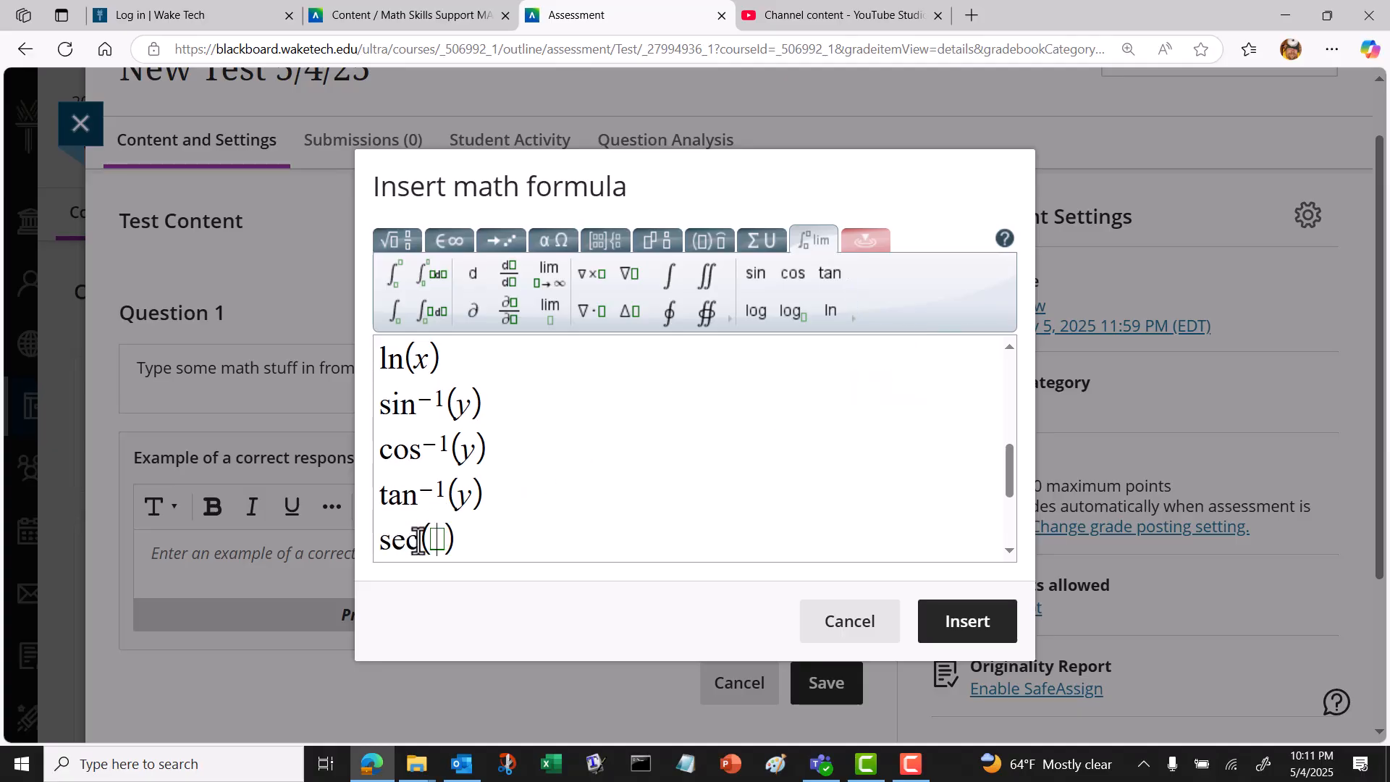
{"action": "left_click", "coordinate": [396, 242]}
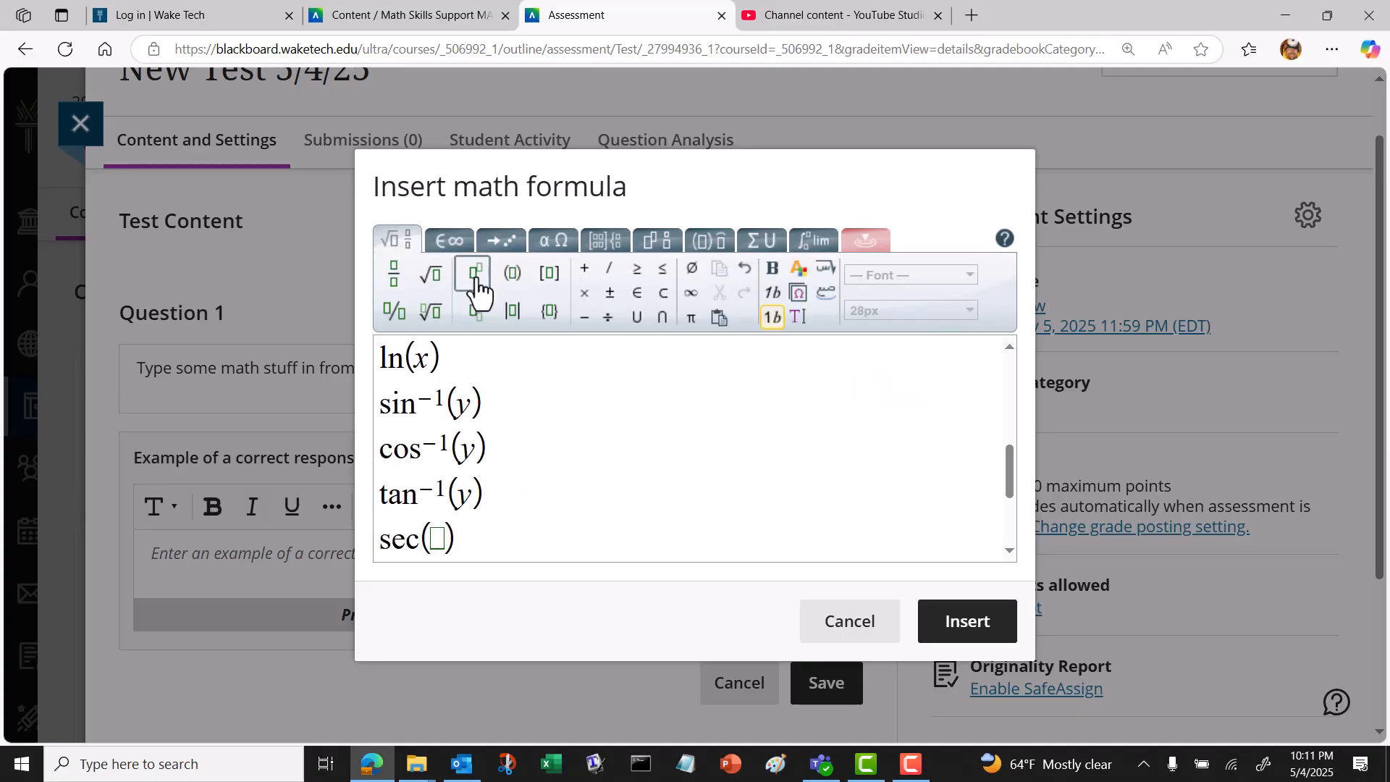
{"action": "left_click", "coordinate": [476, 288]}
{"action": "type", "text": "-1"}
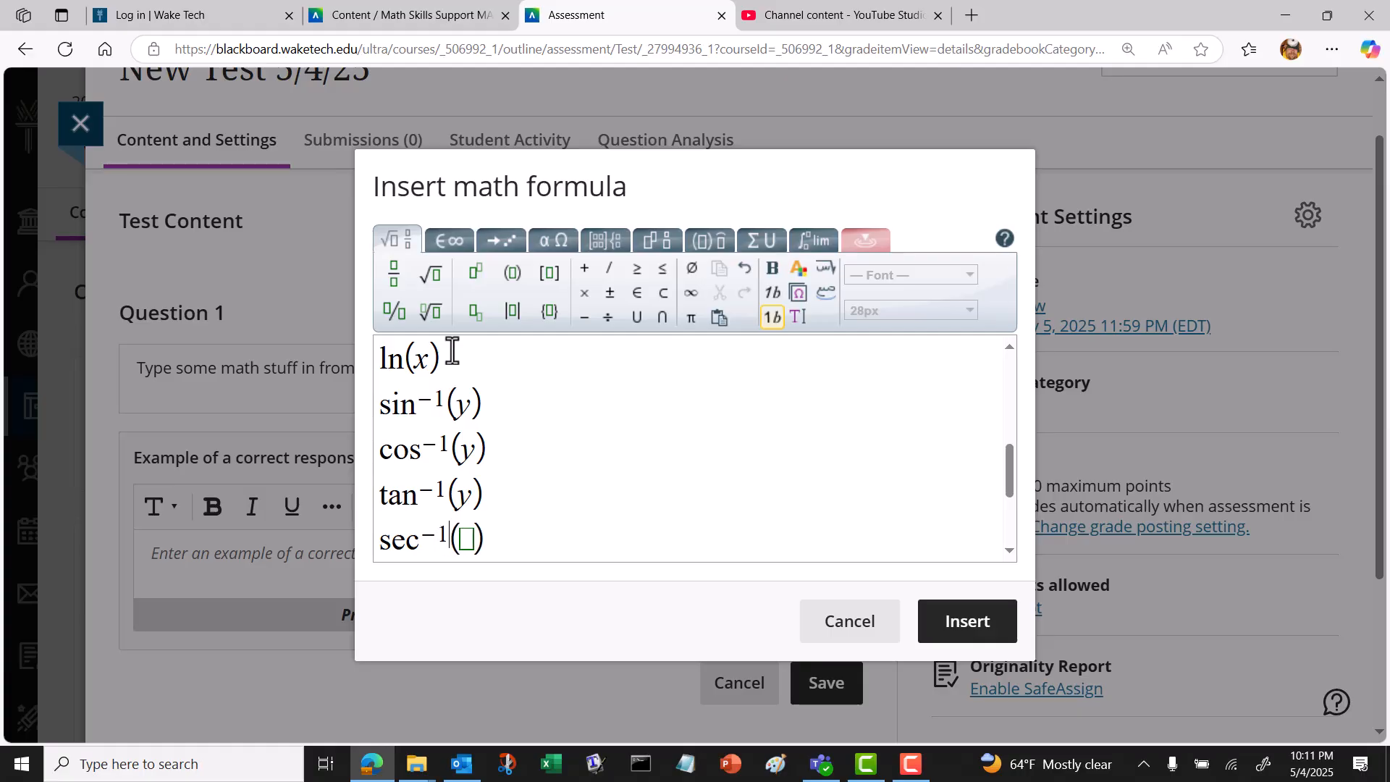
{"action": "left_click", "coordinate": [468, 543]}
{"action": "type", "text": "y"}
{"action": "key", "text": "Right"}
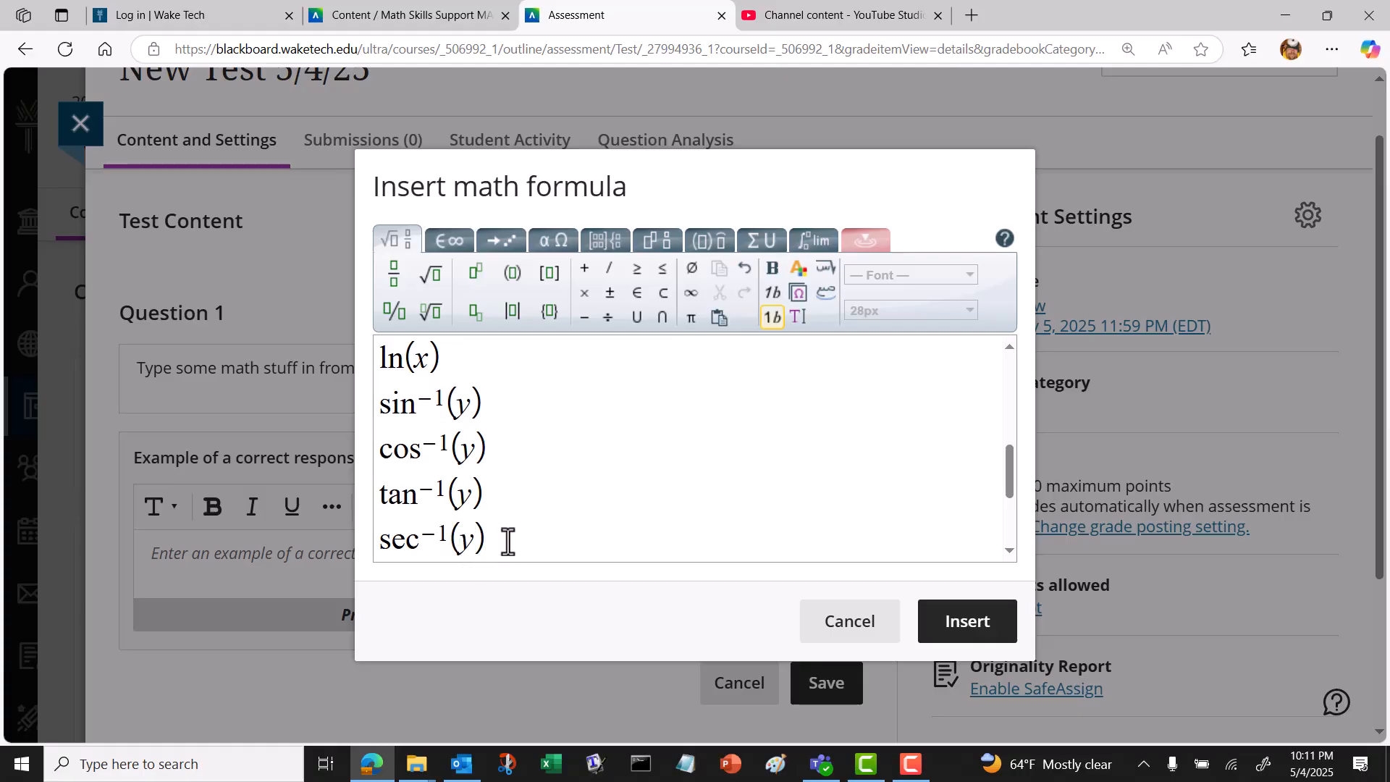
{"action": "key", "text": "Return"}
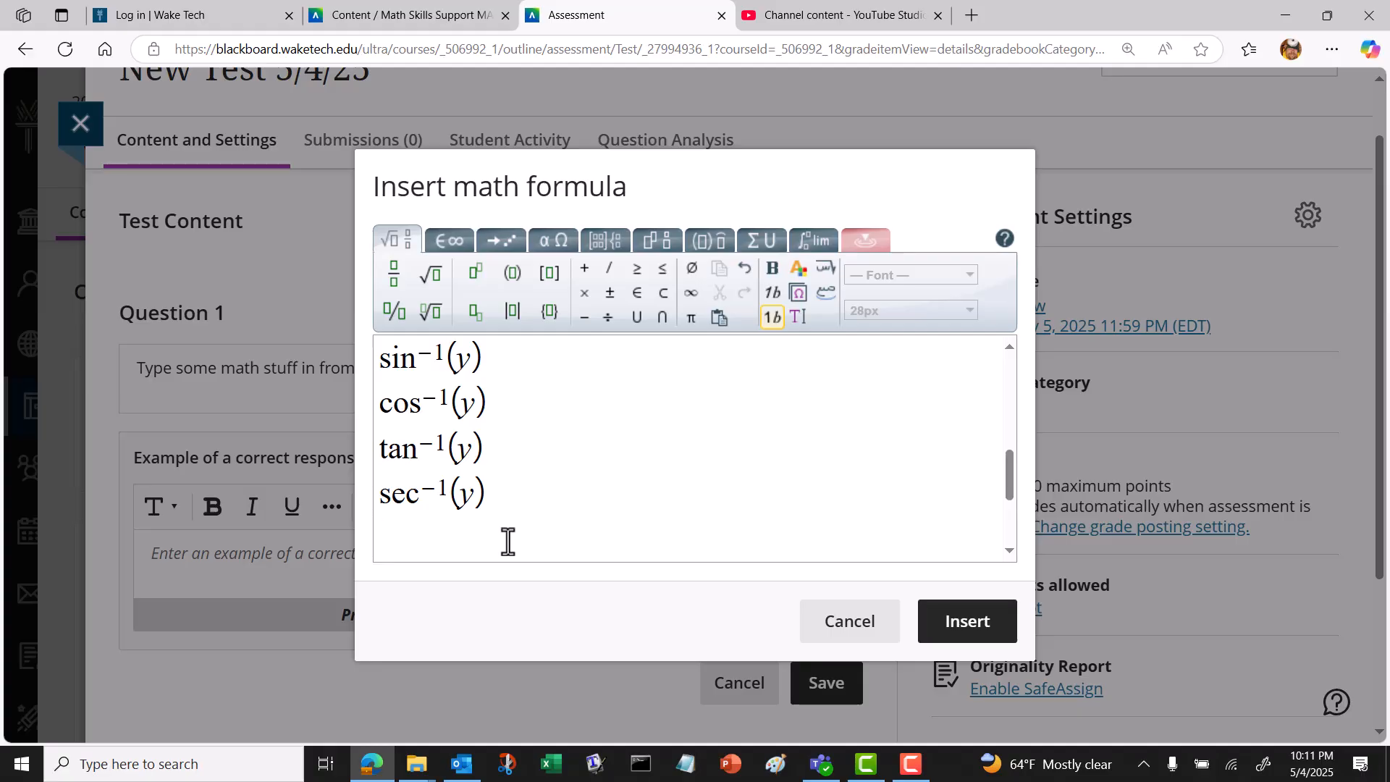
{"action": "type", "text": "csc"}
{"action": "key", "text": "BackSpace"}
{"action": "key", "text": "BackSpace"}
{"action": "key", "text": "BackSpace"}
Below sec⁻¹(y), write the inverse cosecant csc⁻¹(y) by adding a superscript −1 to the csc function.
{"action": "left_click", "coordinate": [793, 247]}
{"action": "mouse_move", "coordinate": [855, 326]}
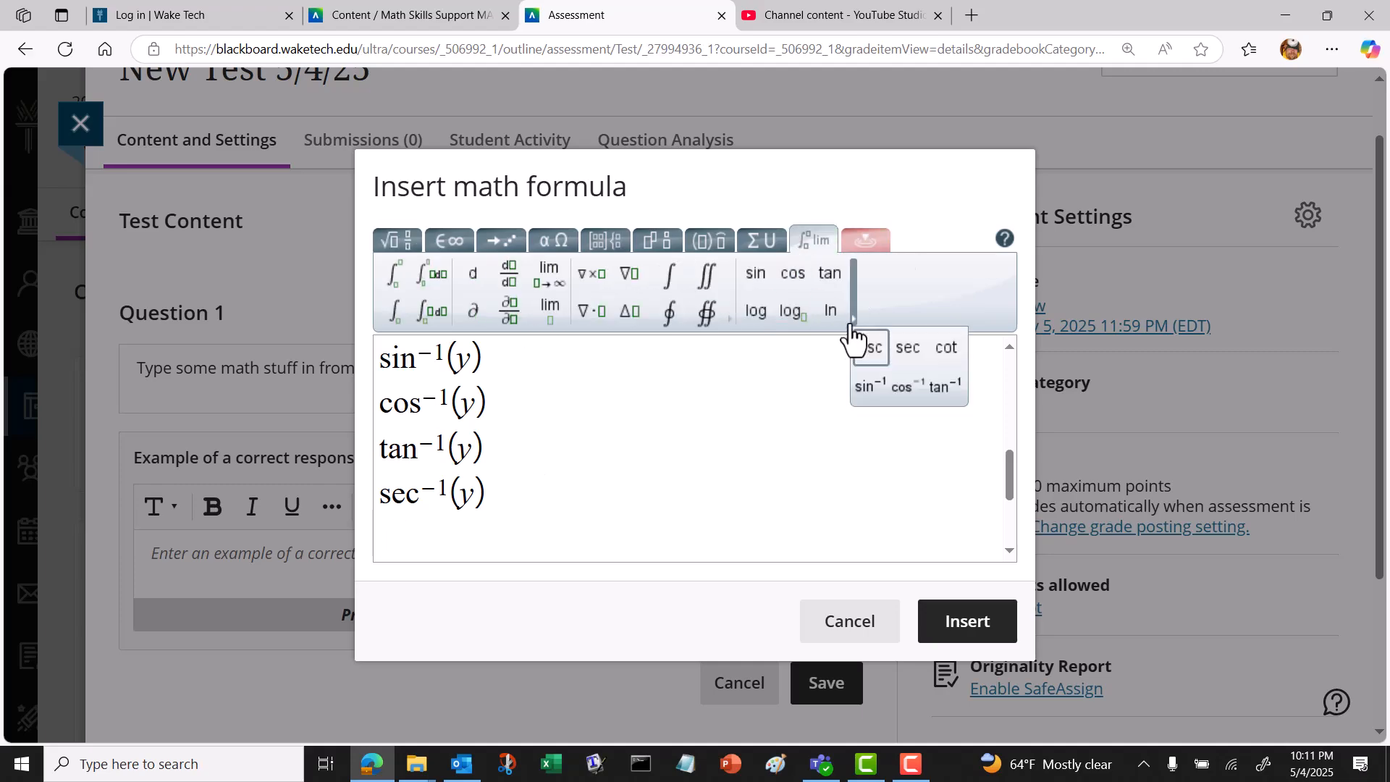
{"action": "left_click", "coordinate": [871, 349]}
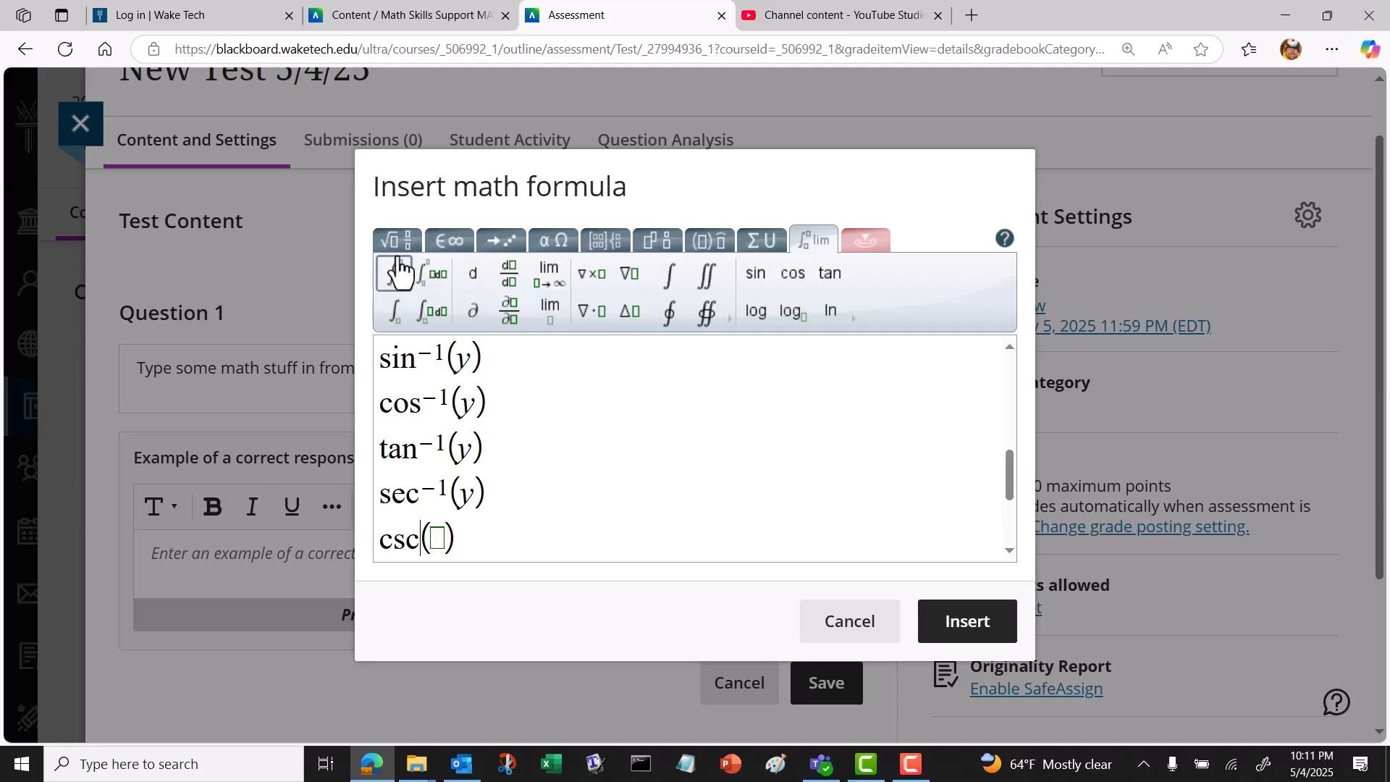
{"action": "left_click", "coordinate": [391, 237]}
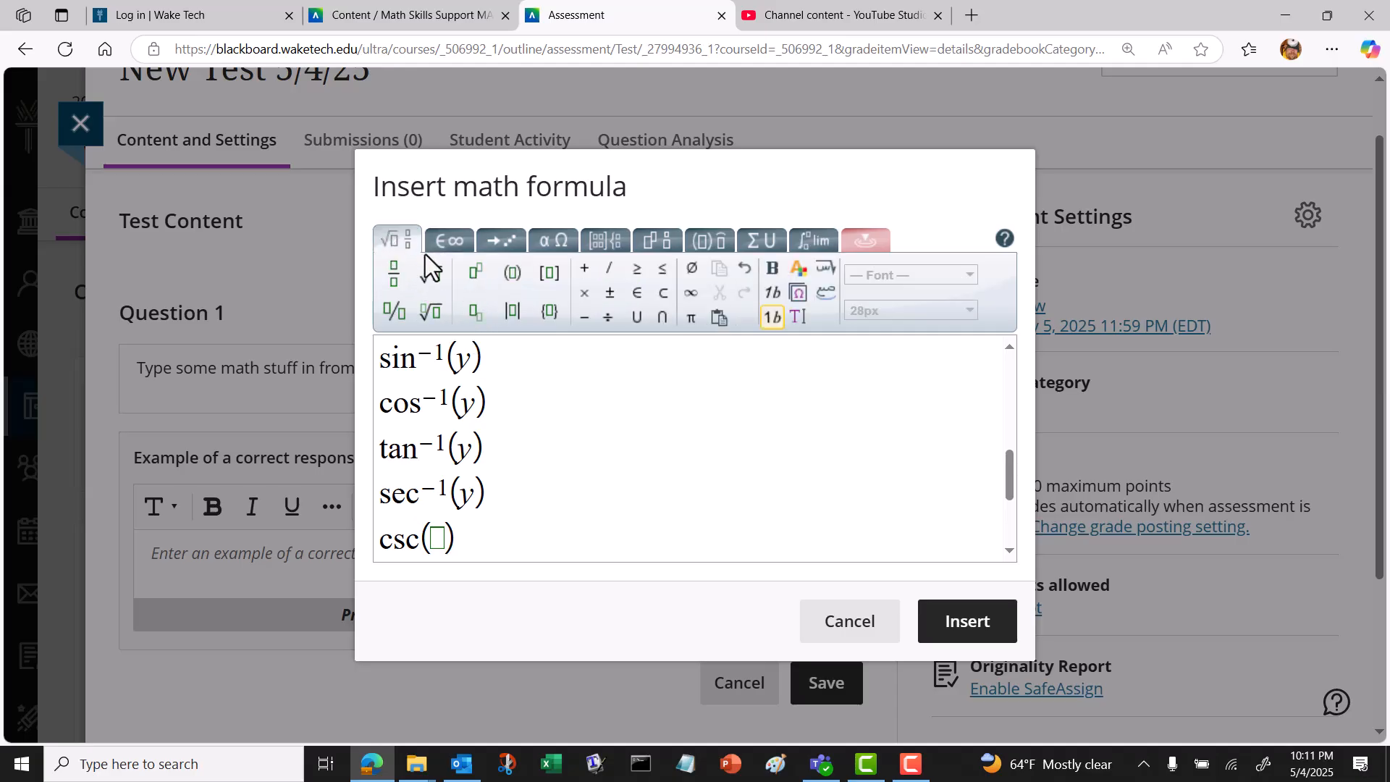
{"action": "left_click", "coordinate": [476, 274]}
{"action": "type", "text": "-1"}
{"action": "type", "text": "y"}
{"action": "key", "text": "Return"}
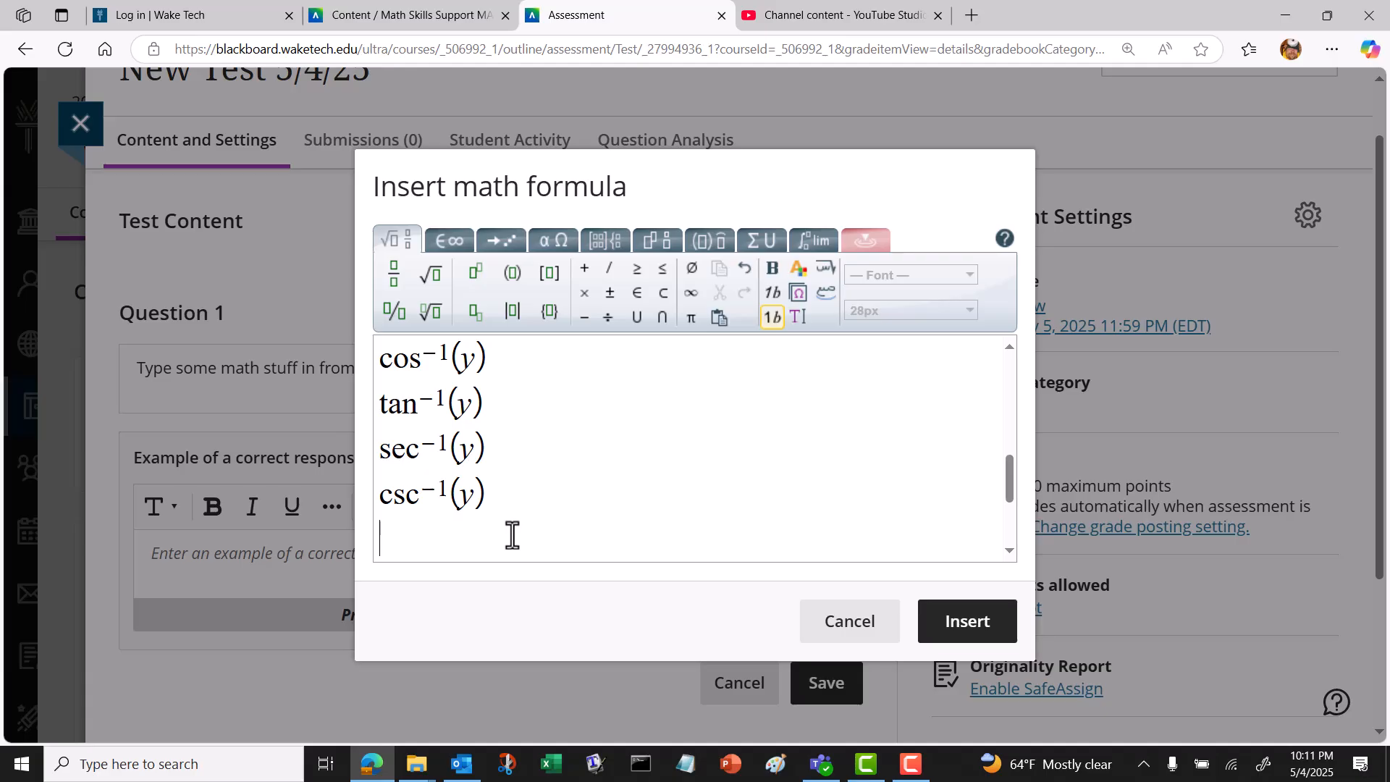
Below csc⁻¹(y), write the inverse cotangent cot⁻¹(y) by adding a superscript −1 to the cot function.
{"action": "left_click", "coordinate": [810, 241]}
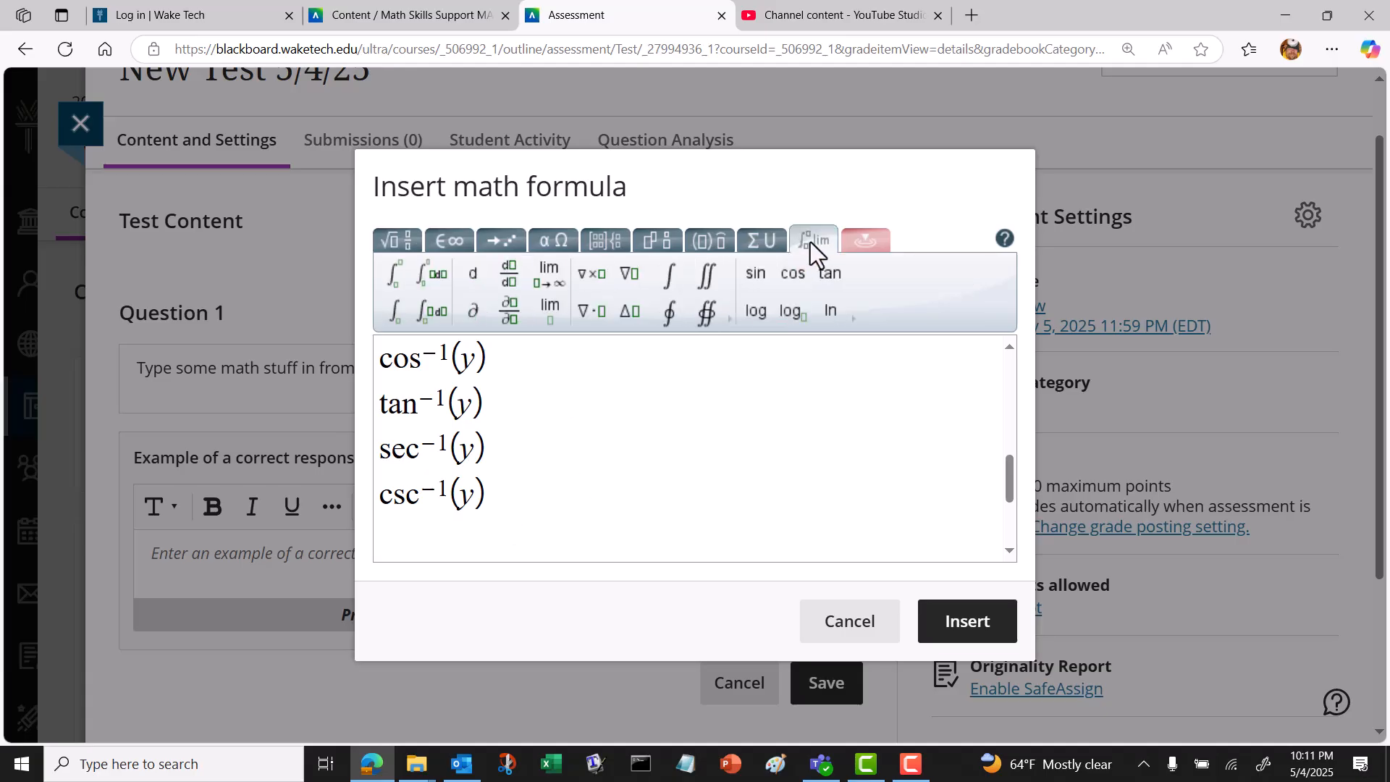
{"action": "left_click", "coordinate": [855, 320]}
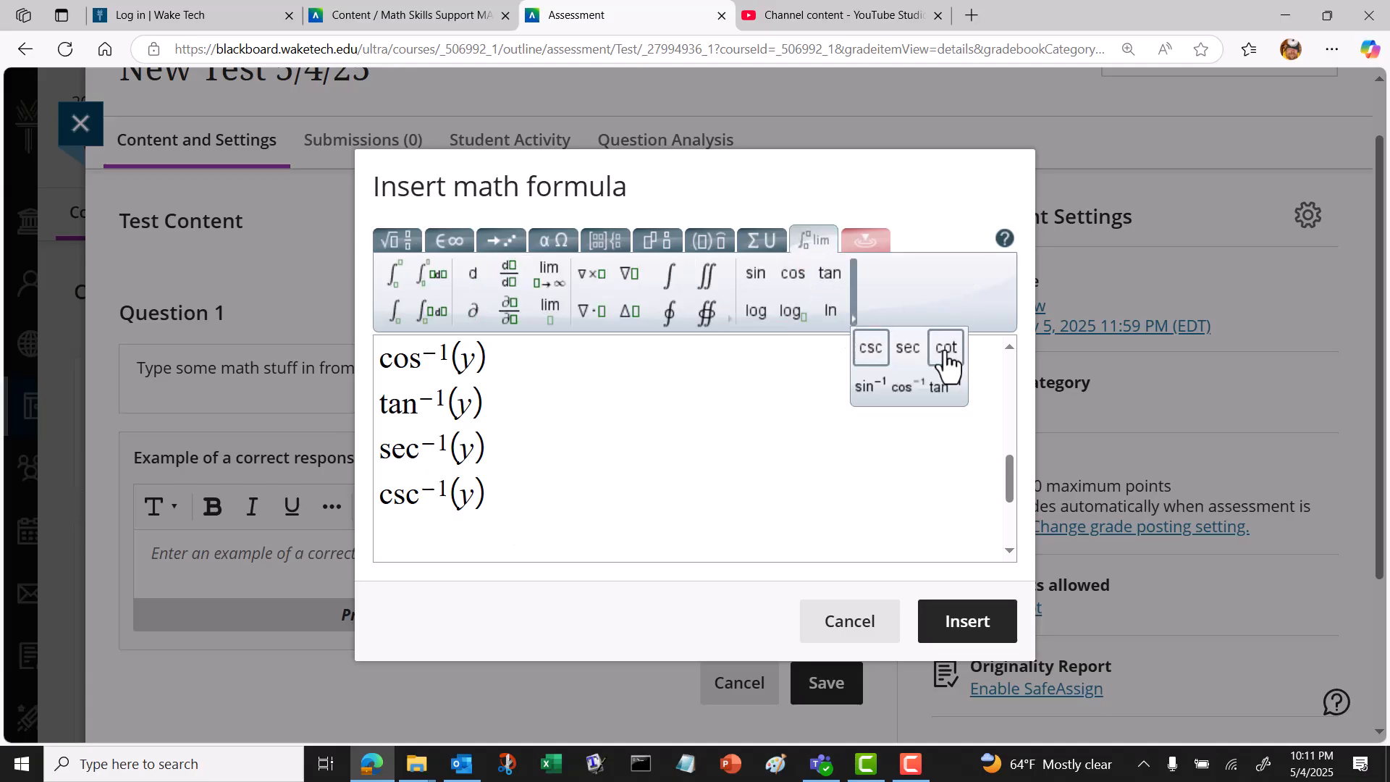
{"action": "left_click", "coordinate": [946, 349]}
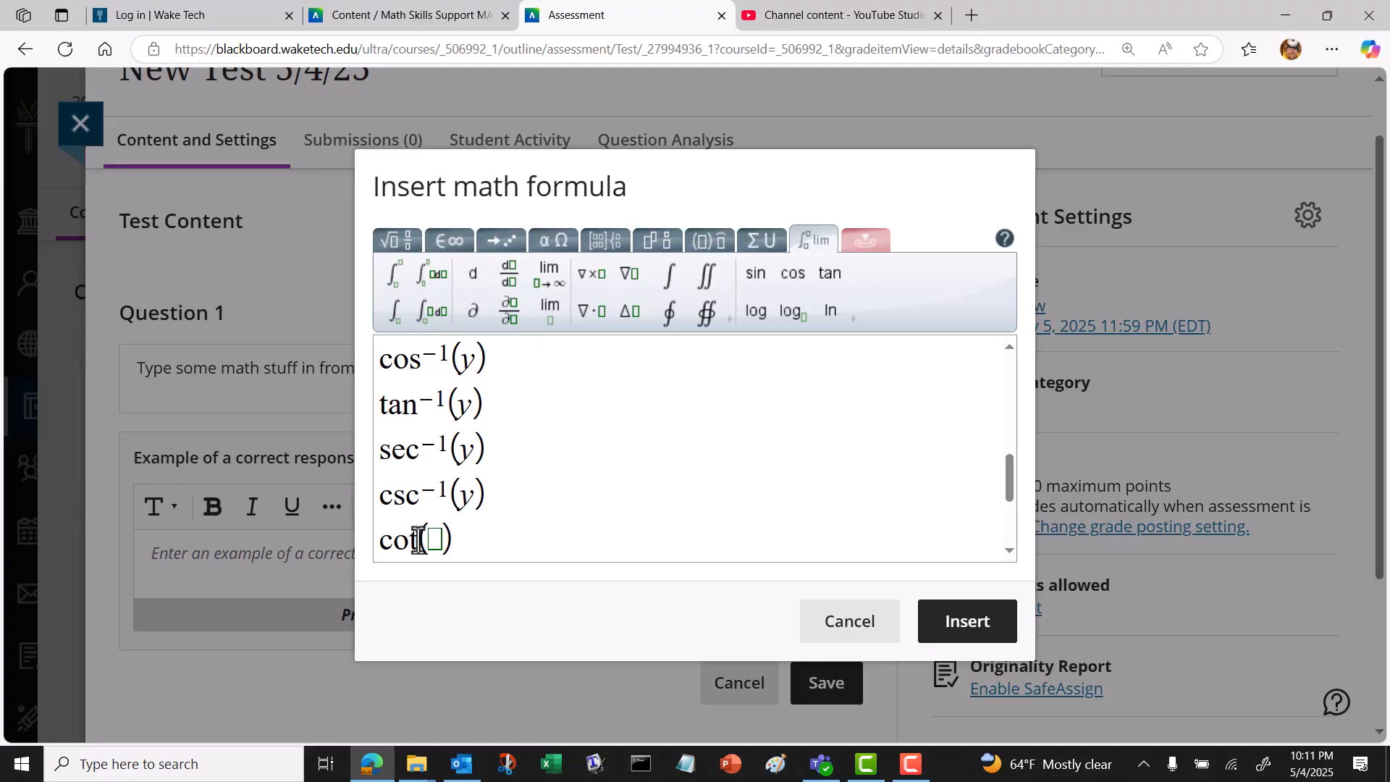
{"action": "left_click", "coordinate": [398, 244]}
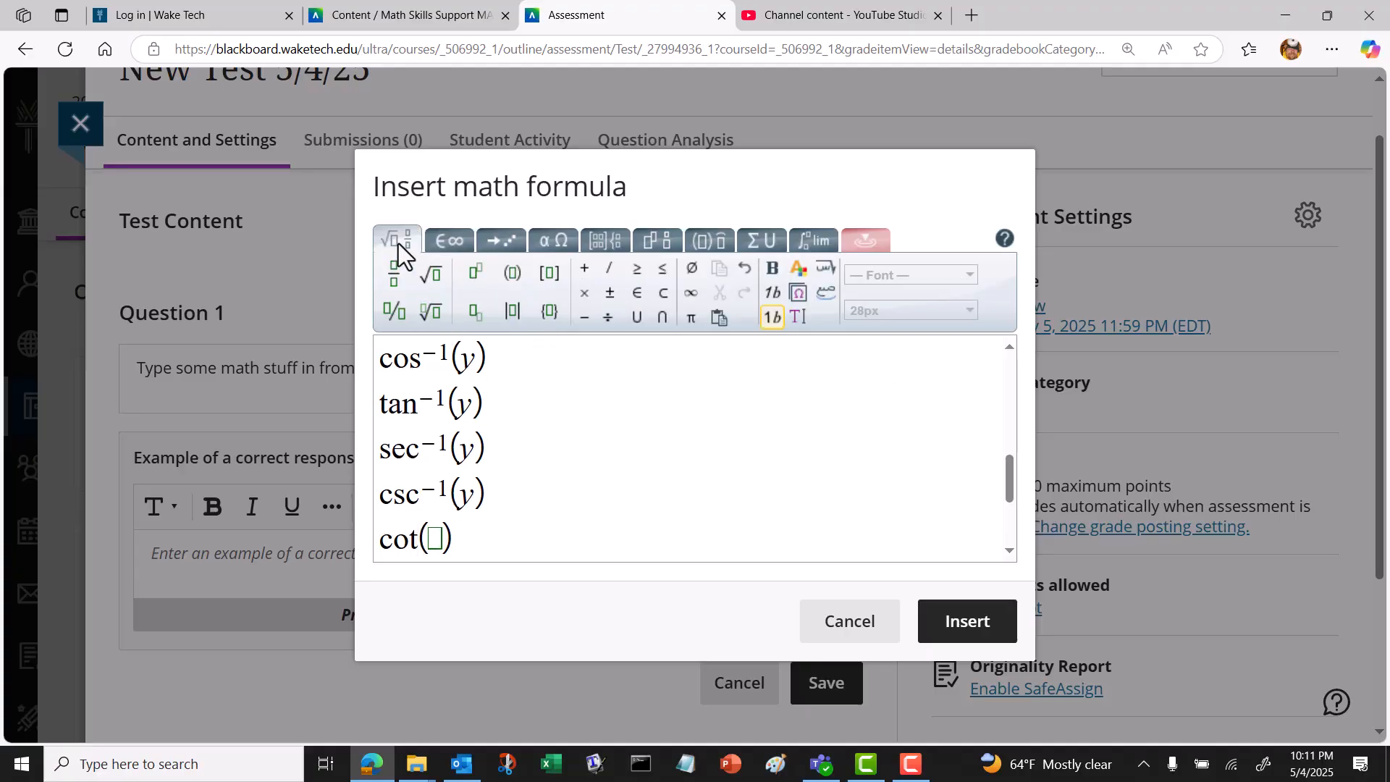
{"action": "left_click", "coordinate": [475, 273]}
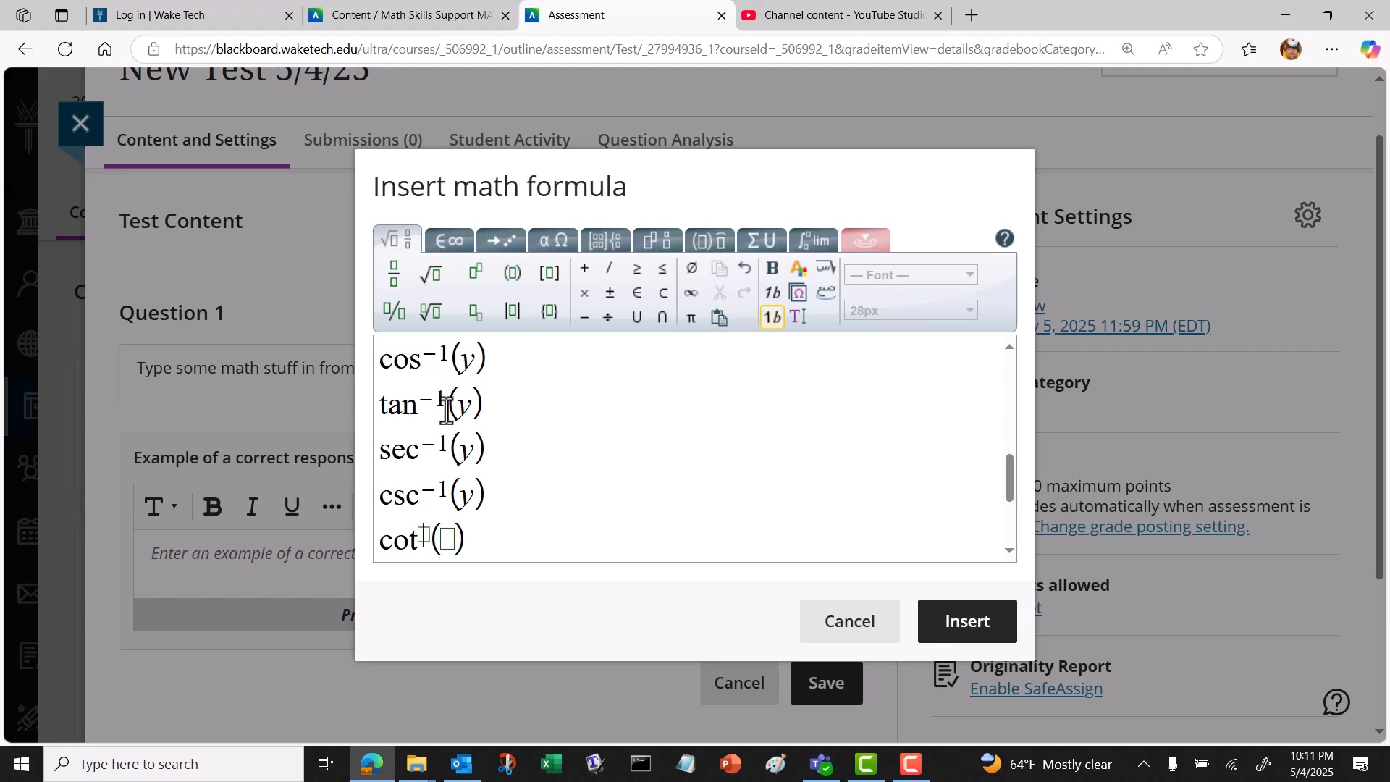
{"action": "type", "text": "-1"}
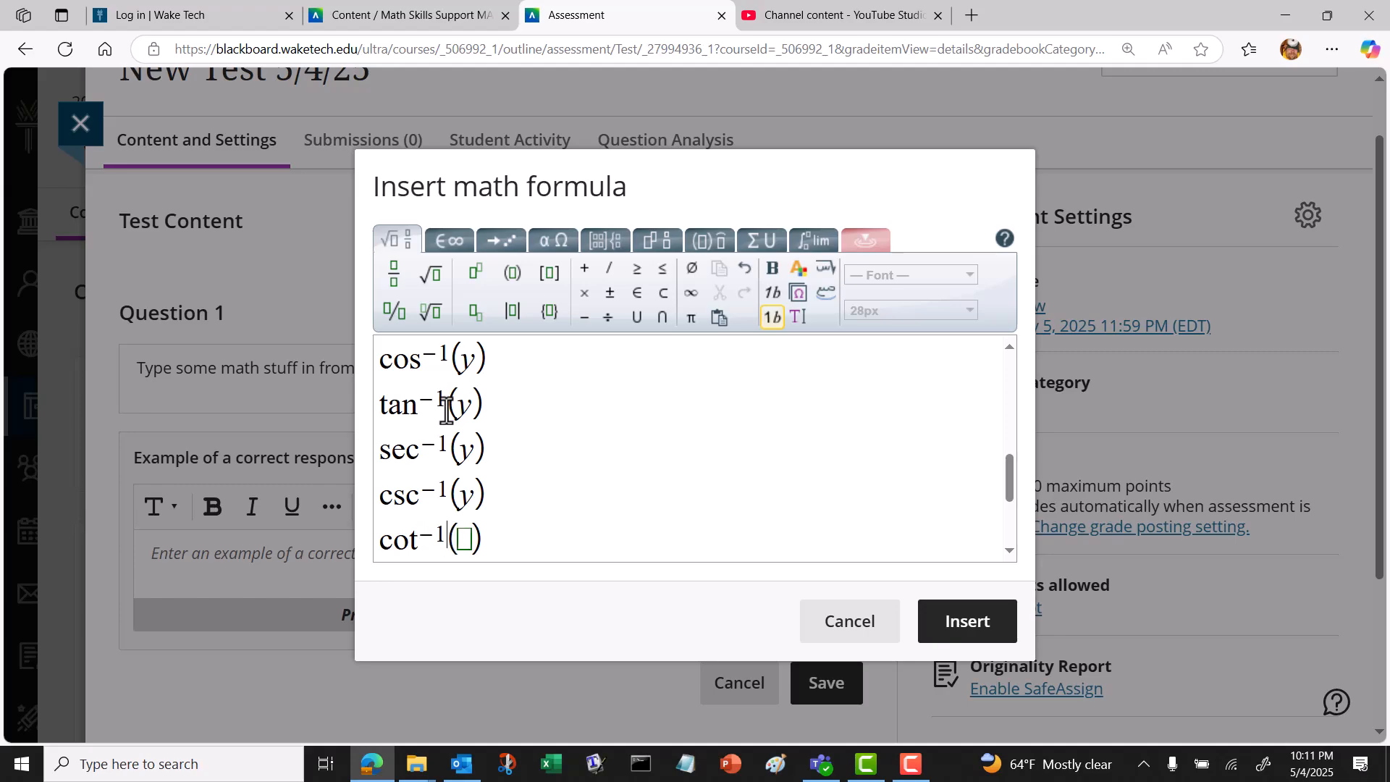
{"action": "left_click", "coordinate": [457, 544]}
{"action": "type", "text": "y"}
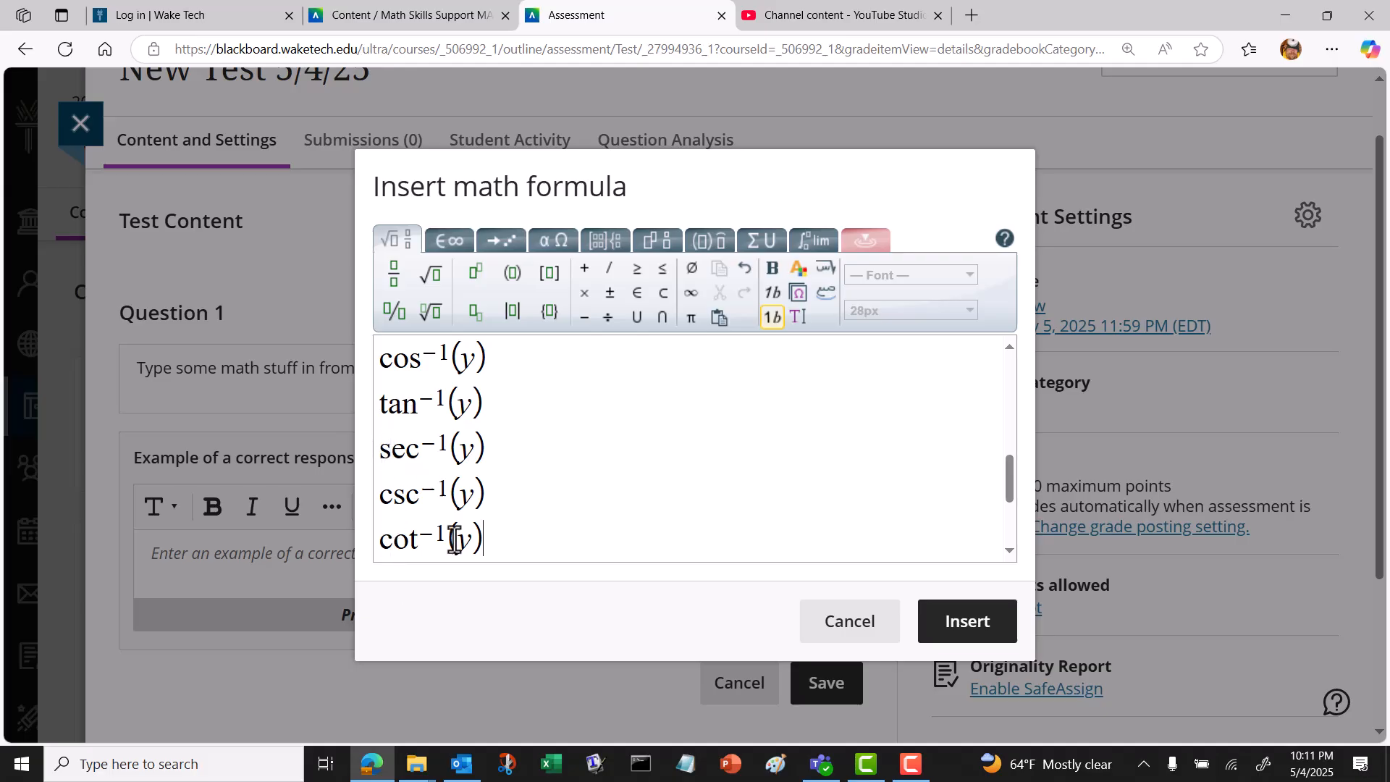
{"action": "left_click", "coordinate": [819, 242]}
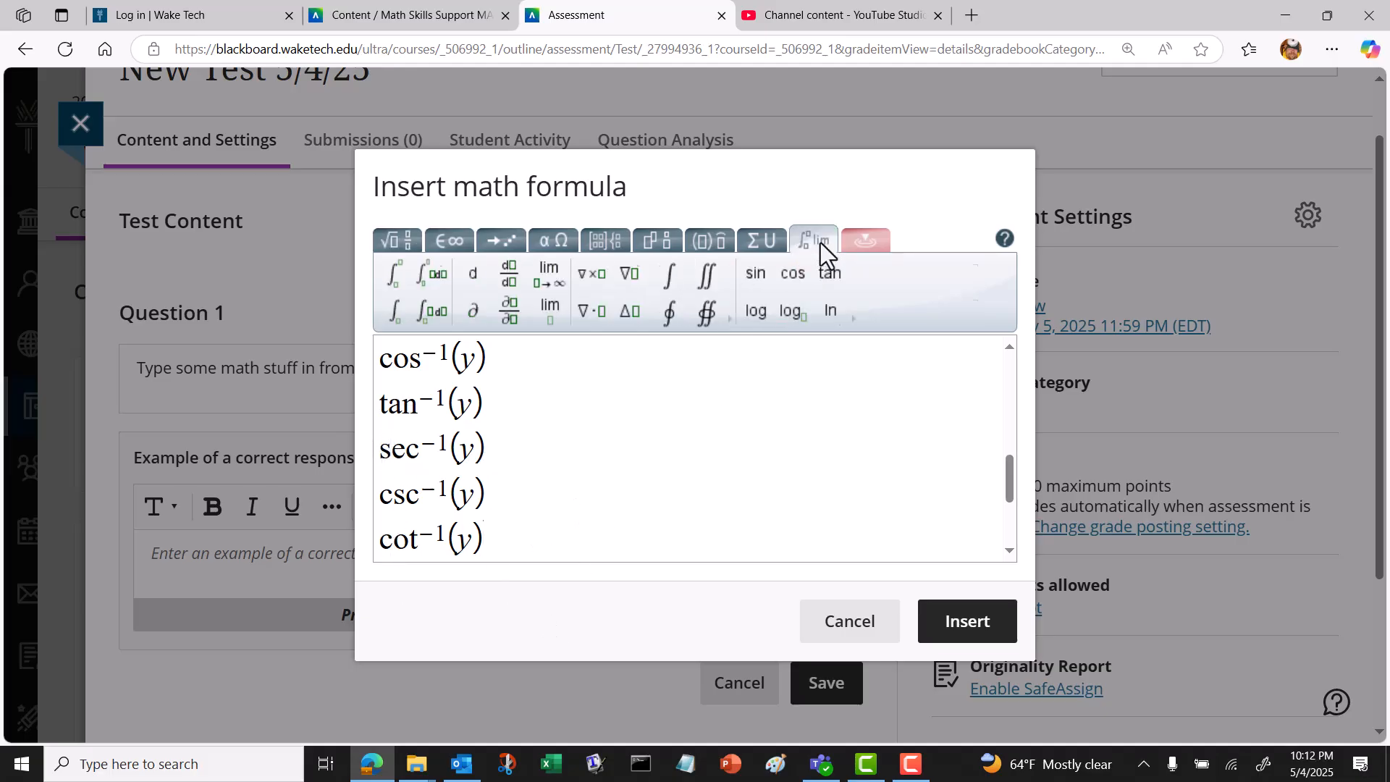